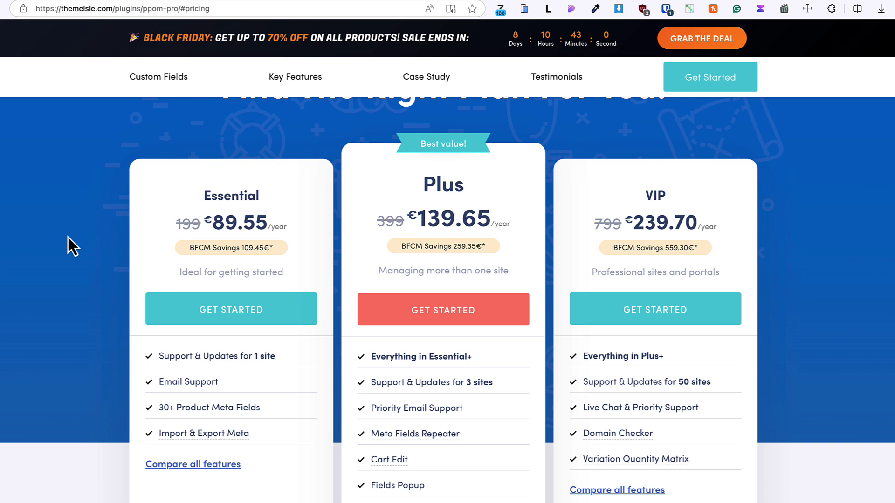
# Step: Examine the Fantasy pizza product page's custom options by choosing the largest pizza size
pyautogui.scroll(-1, 68, 237)
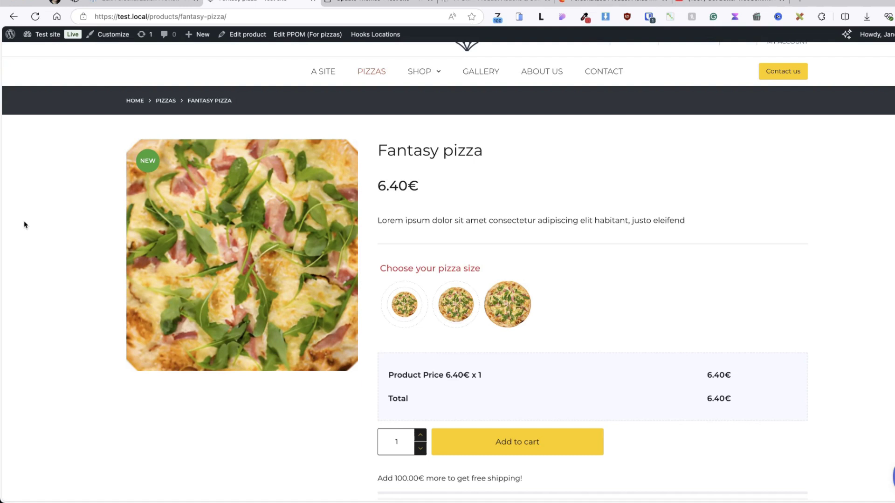
pyautogui.scroll(-1, 24, 224)
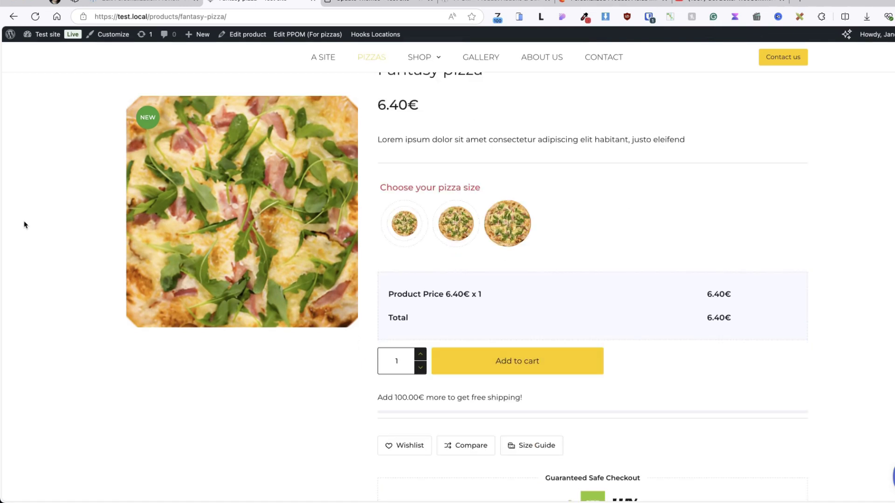
pyautogui.click(507, 223)
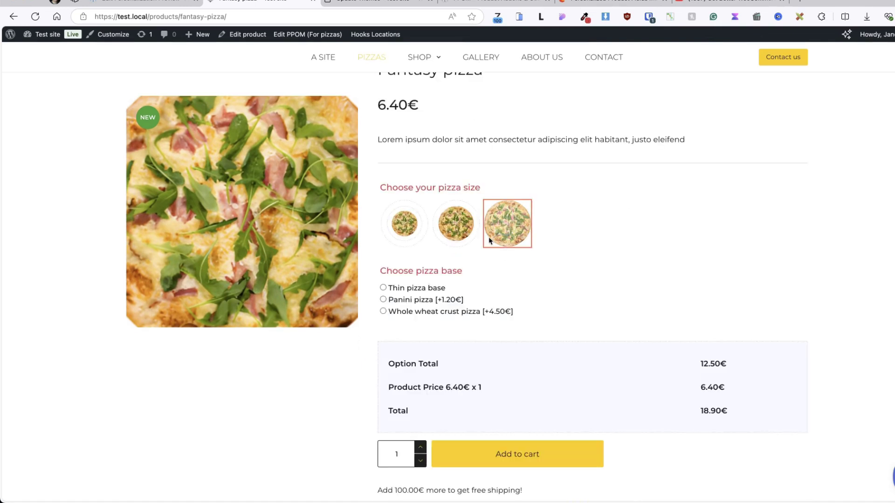
pyautogui.click(579, 355)
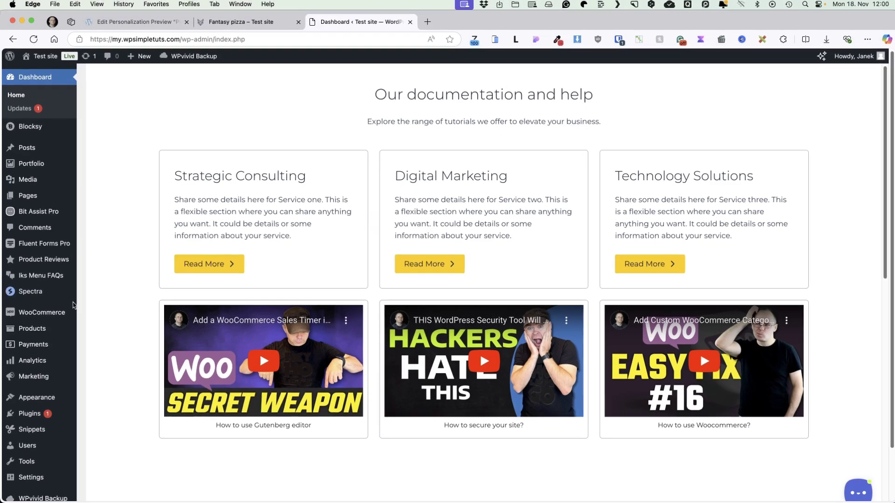
# Step: Create a WooCommerce PPOM field group named "For pizzas" with the price display set to Show Only Option's Total
pyautogui.moveTo(50, 303)
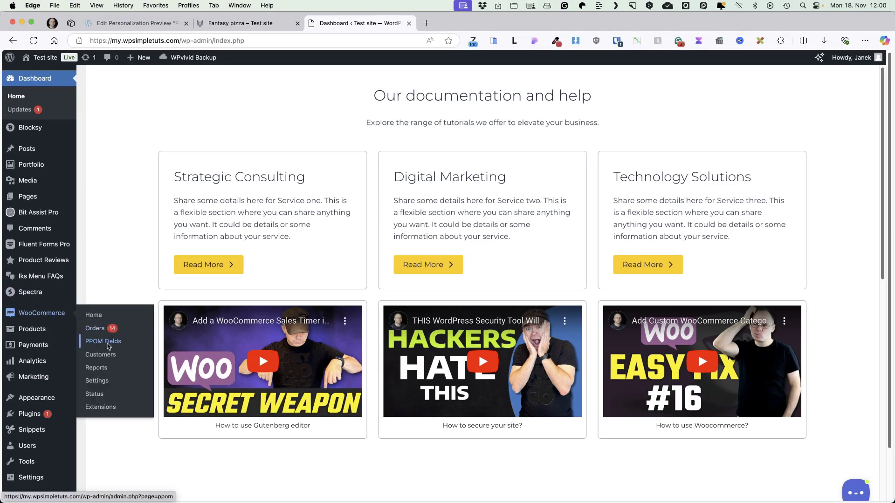
pyautogui.click(109, 345)
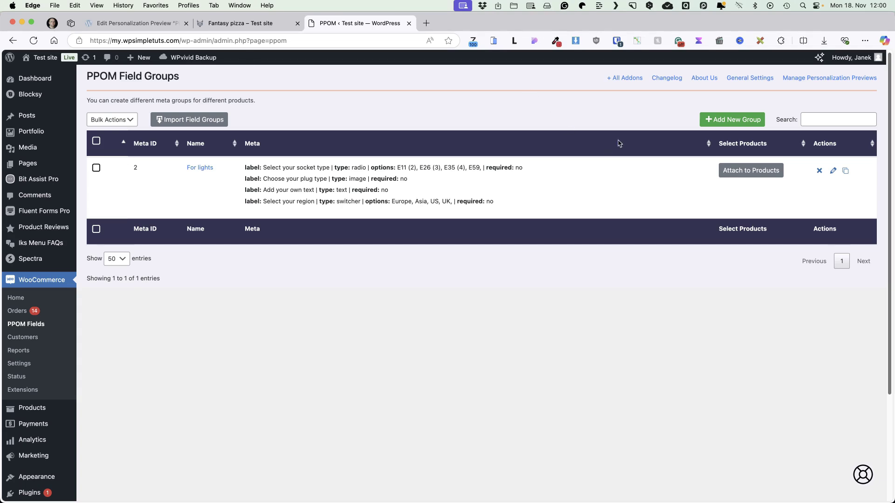
pyautogui.click(659, 90)
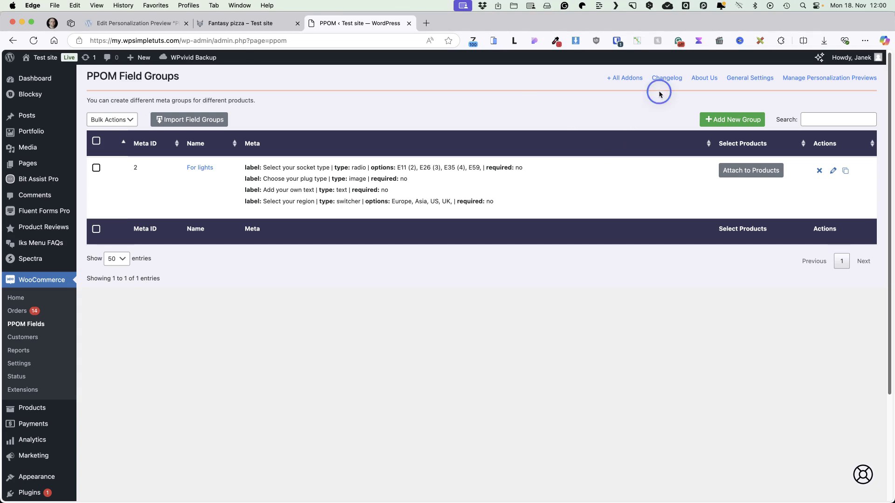
pyautogui.click(731, 120)
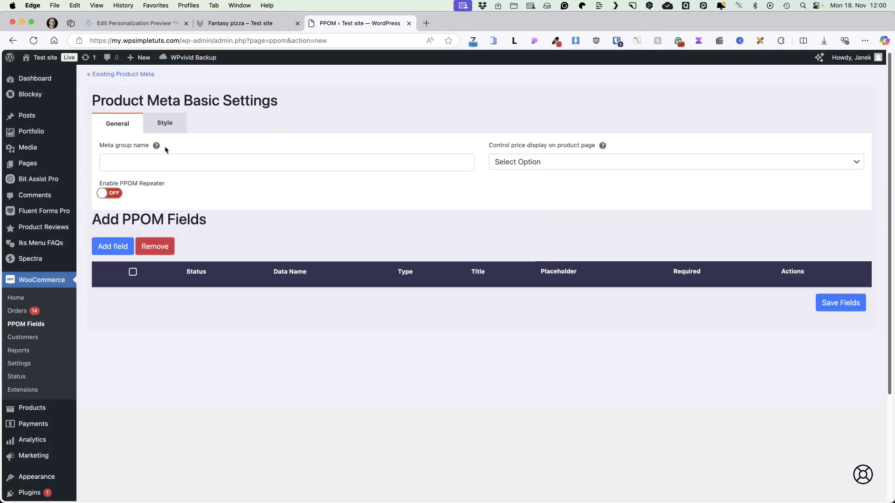
pyautogui.click(144, 167)
pyautogui.write('For pizzas')
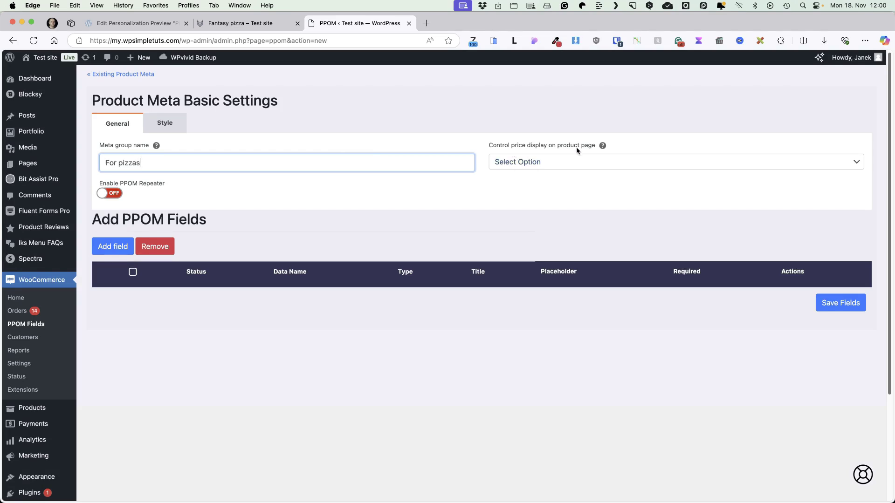
pyautogui.click(545, 161)
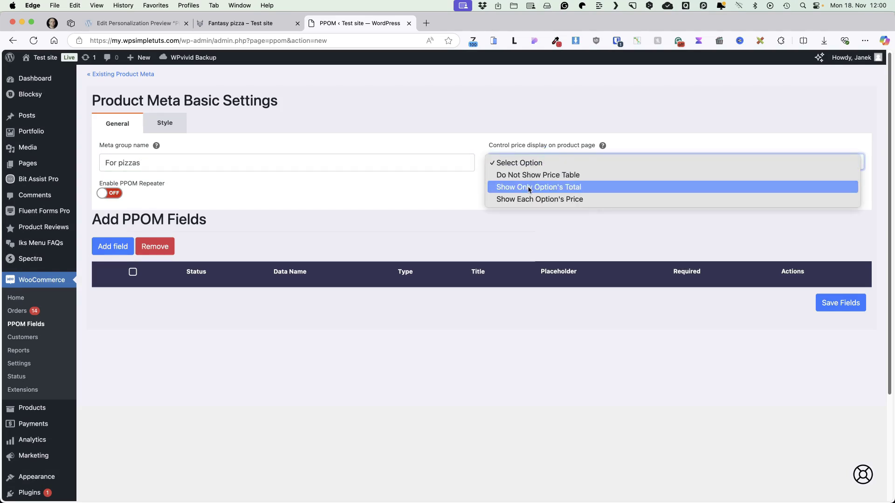
pyautogui.click(530, 187)
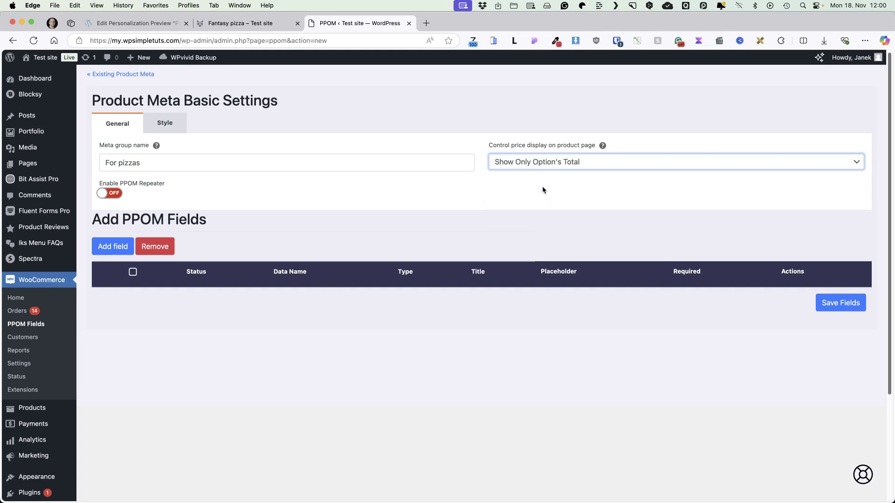
# Step: Compare the price table displays on the Fantasy pizza page, keeping Show Only Option's Total for the "For pizzas" group
pyautogui.hotkey('ctrl', 'shift', 'Tab')
pyautogui.scroll(-10, 526, 217)
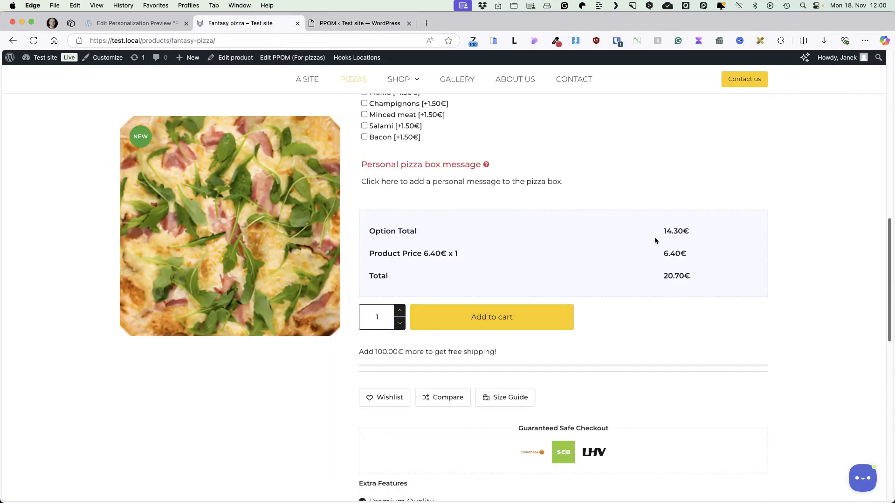
pyautogui.click(384, 26)
pyautogui.click(549, 164)
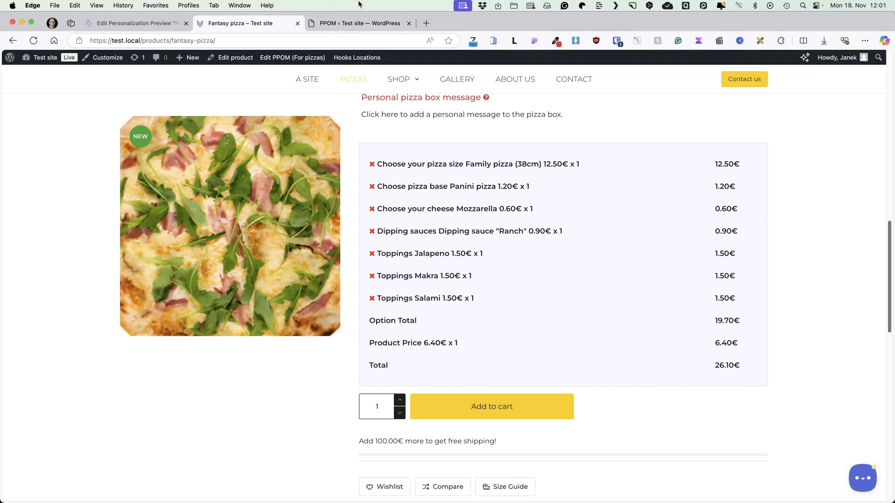
pyautogui.click(354, 23)
pyautogui.click(538, 163)
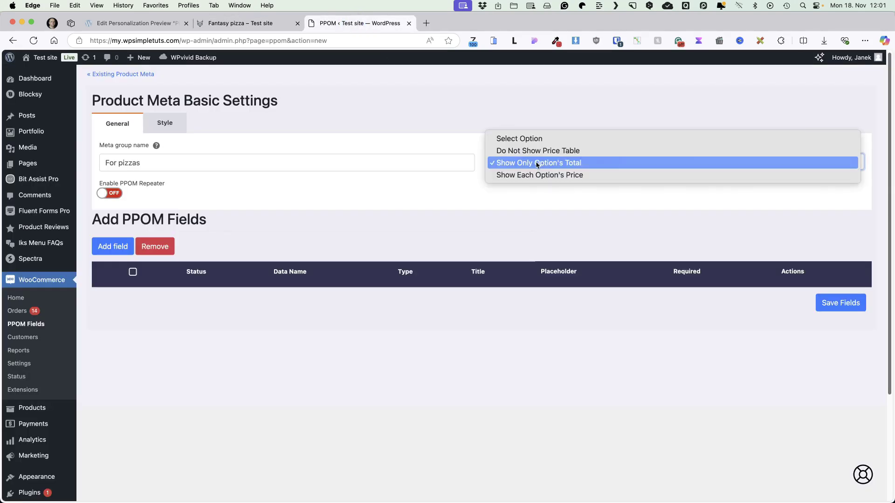
pyautogui.click(566, 163)
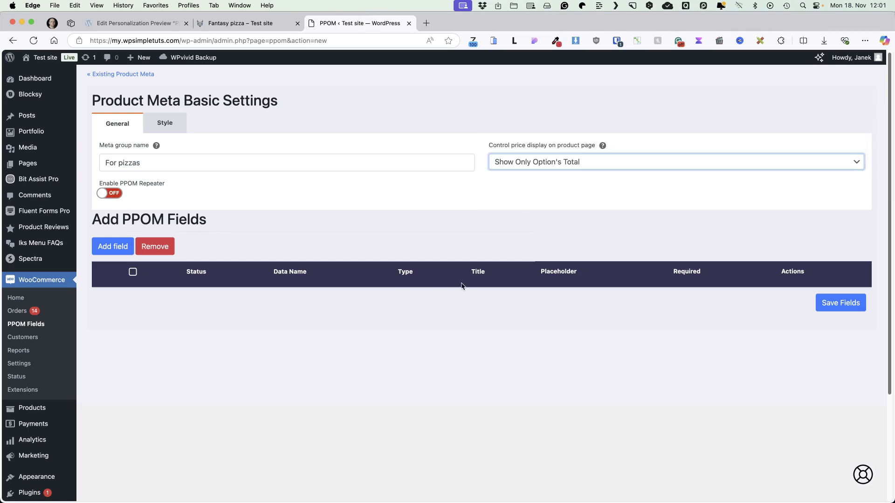
# Step: Add an Images field titled "Choose your pizza size" with an image width and height of 100px
pyautogui.click(116, 247)
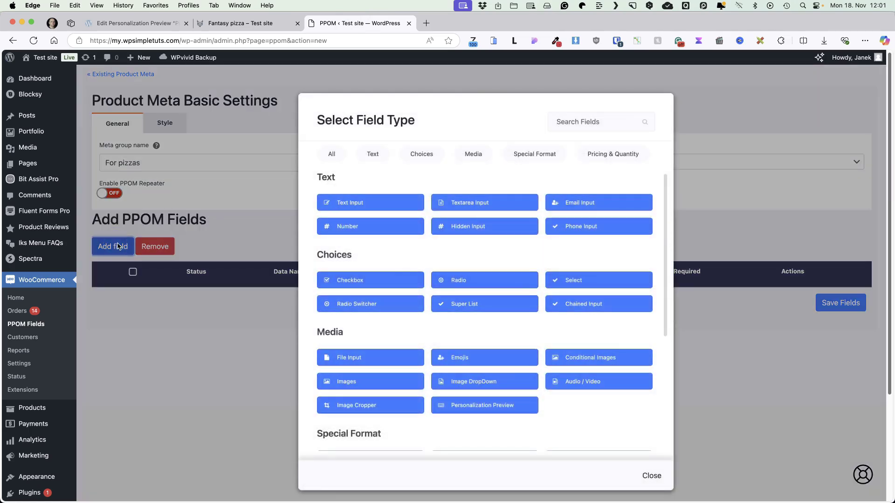
pyautogui.click(476, 157)
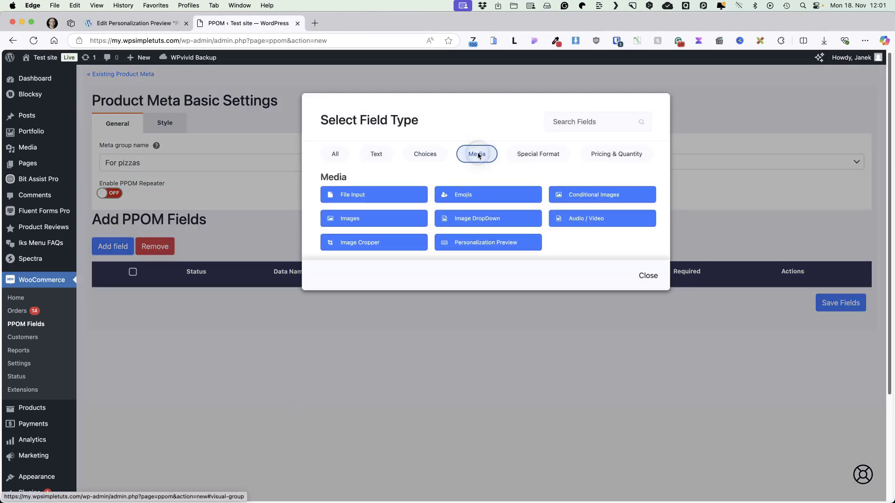
pyautogui.click(385, 224)
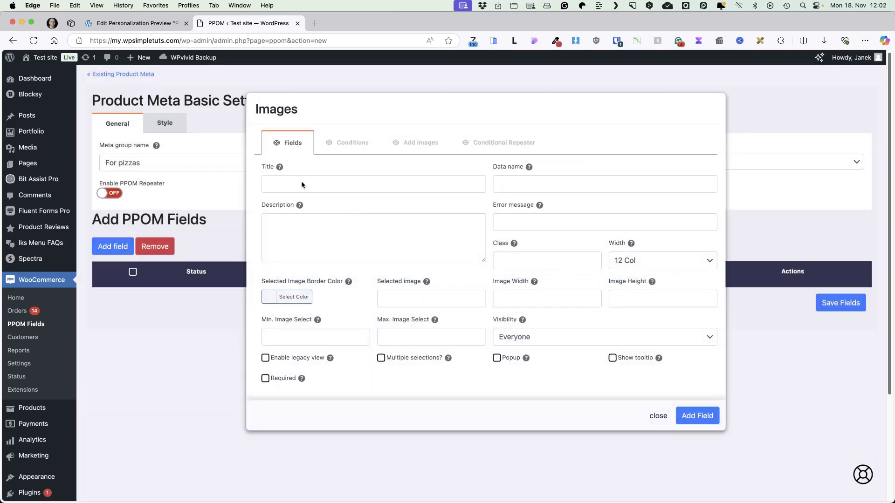
pyautogui.click(301, 184)
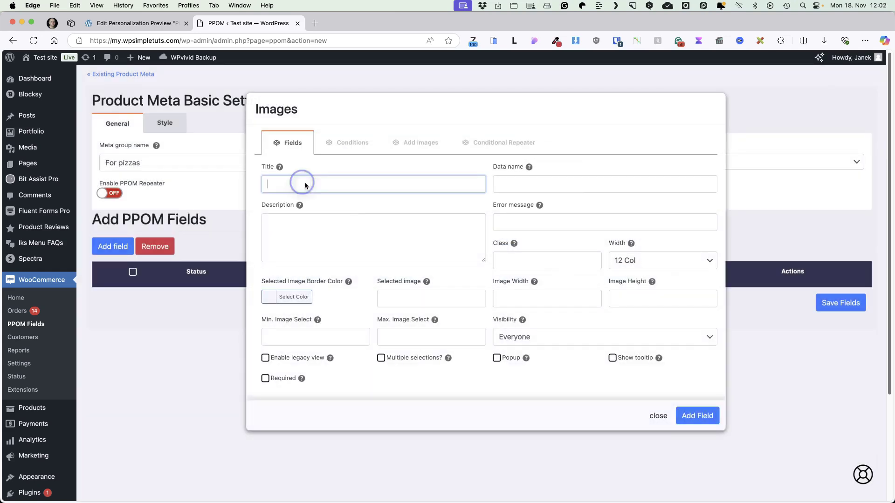
pyautogui.write('Choose your pizza size')
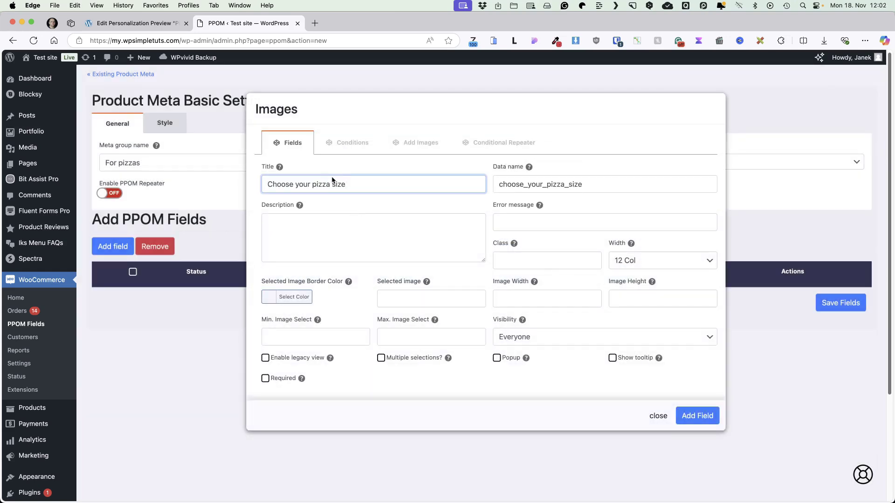
pyautogui.click(521, 299)
pyautogui.write('100px')
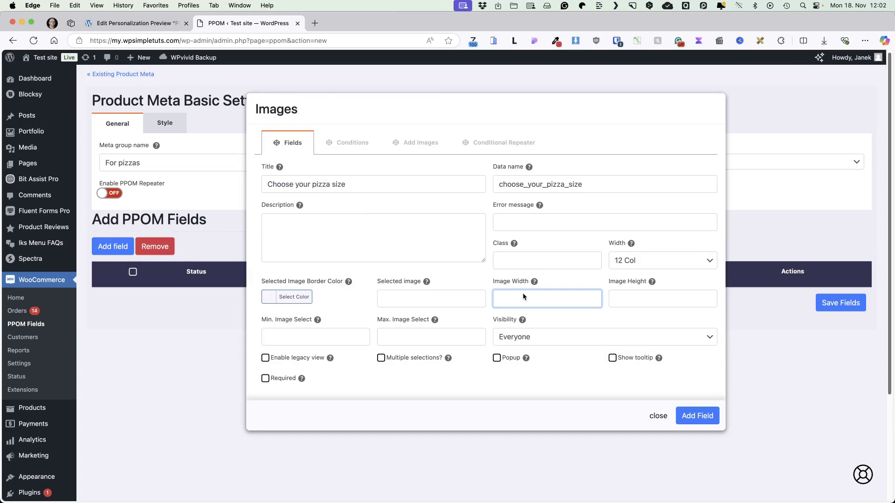
pyautogui.click(623, 298)
pyautogui.write('100px')
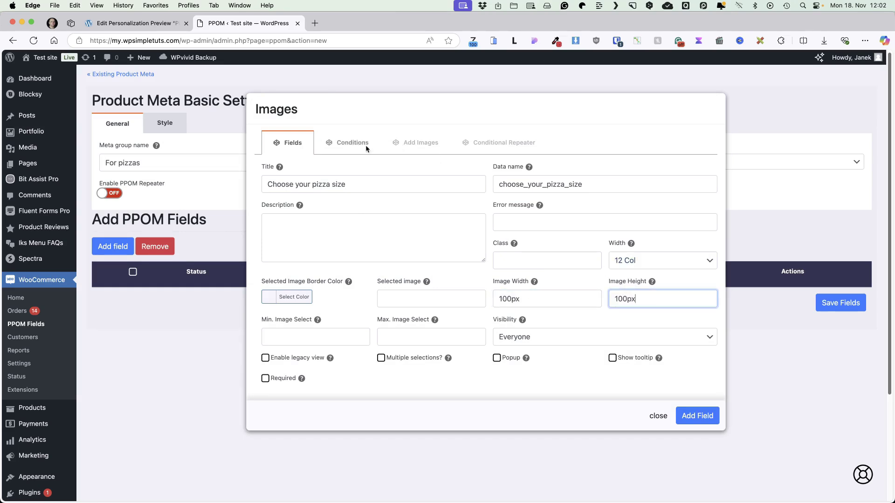
# Step: Add the three pizza images vaike1, suur1 and pere1 from the media library to the pizza size field
pyautogui.click(418, 142)
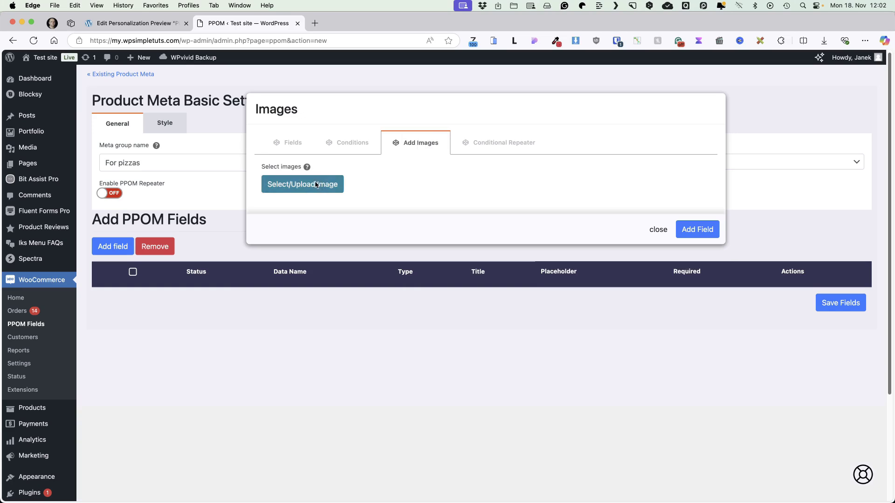
pyautogui.click(316, 186)
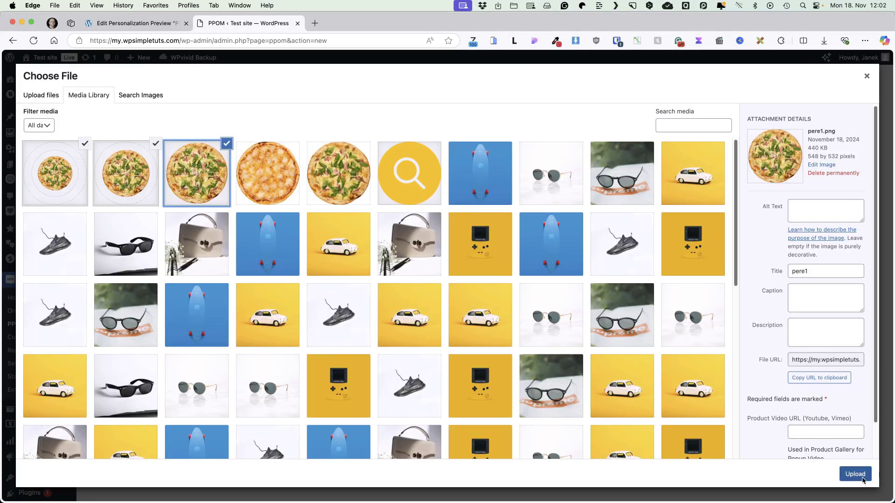
pyautogui.click(855, 474)
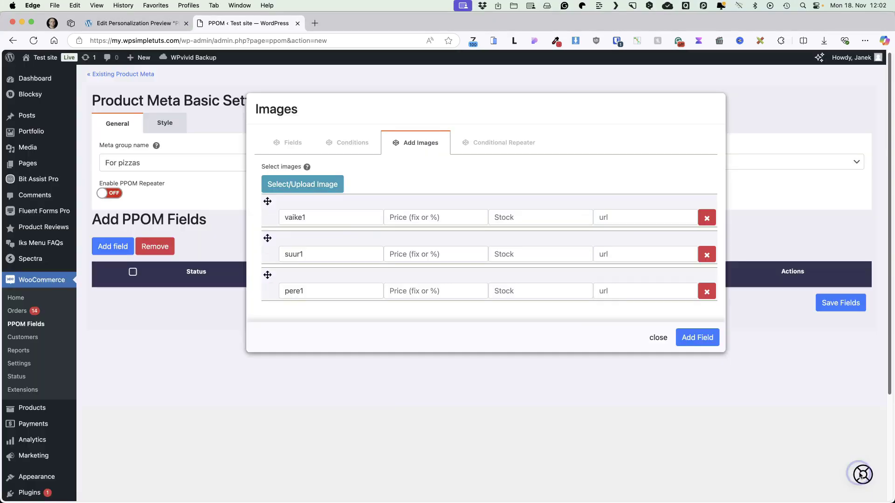
# Step: Rename the three image options as "Small (20cm)", "Big (28cm)" and "Family pizza (38cm)"
pyautogui.doubleClick(284, 217)
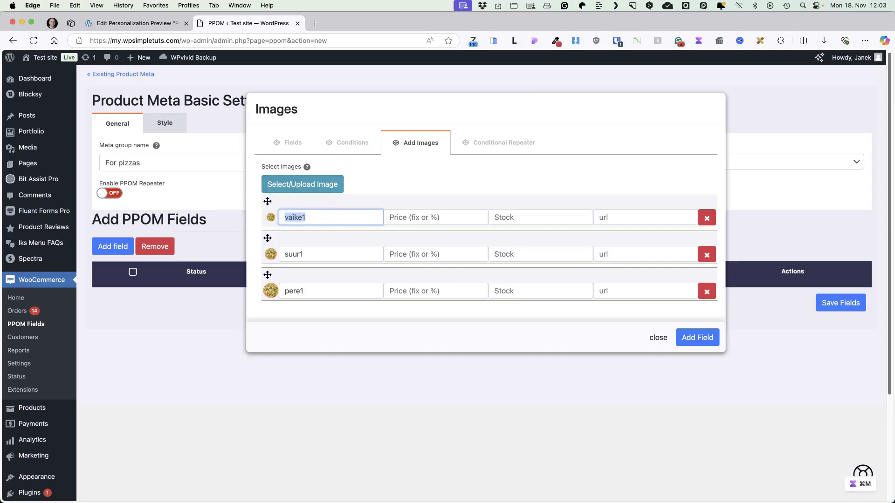
pyautogui.write('Small (20cm)')
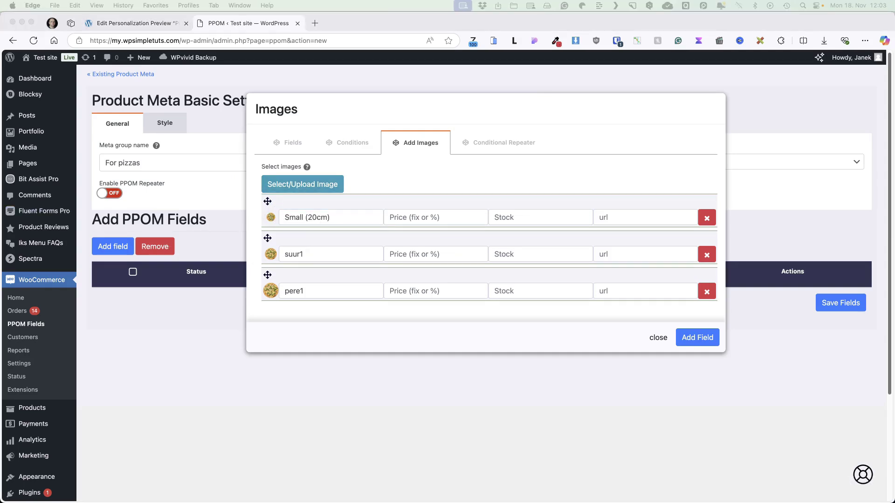
pyautogui.doubleClick(326, 252)
pyautogui.write('Big (28cm)')
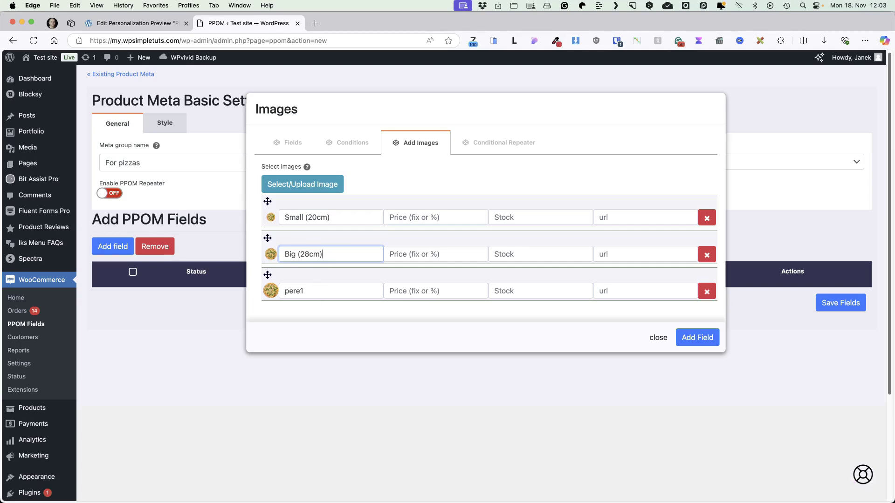
pyautogui.doubleClick(316, 292)
pyautogui.write('Family pizza (38cm)')
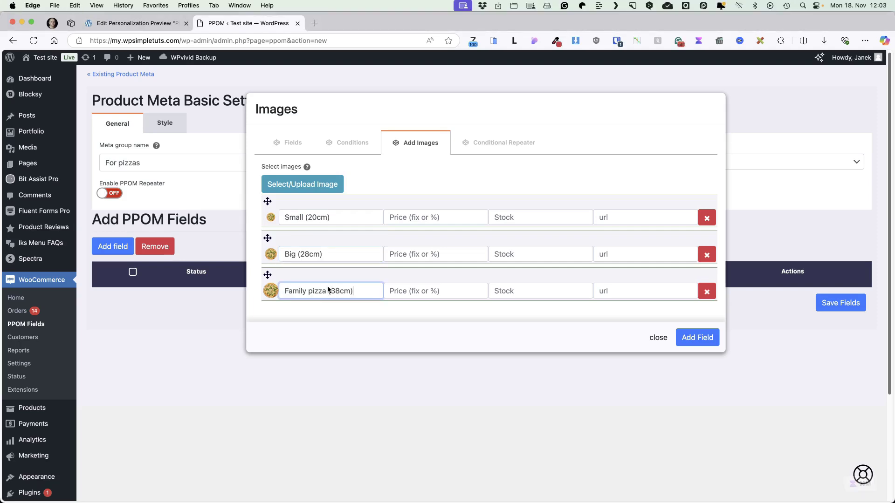
# Step: Price the small, big and family options at 0, 3.50 and 12.50, and save the pizza size field in the group
pyautogui.click(418, 218)
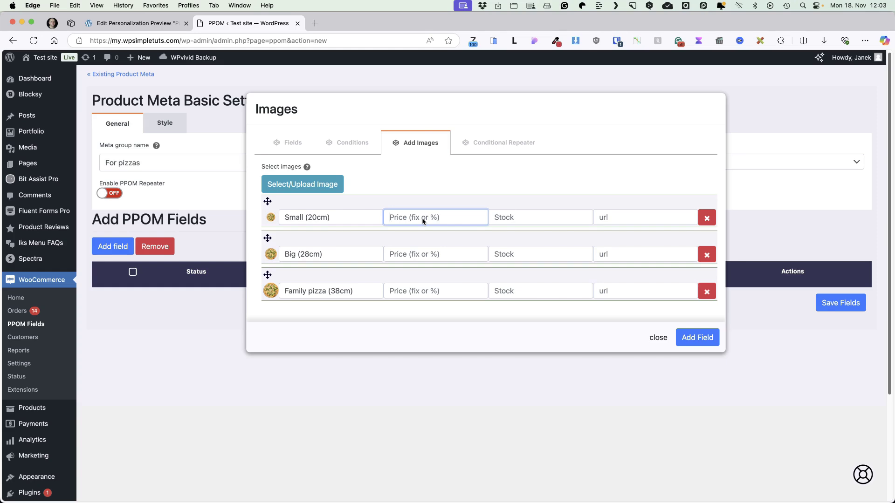
pyautogui.write('0')
pyautogui.click(403, 254)
pyautogui.write('3')
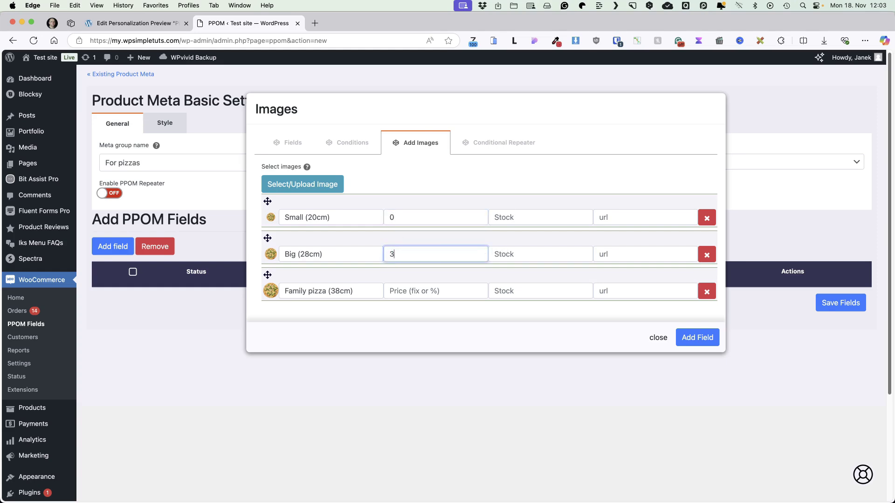
pyautogui.write('.50')
pyautogui.click(420, 294)
pyautogui.write('12.50')
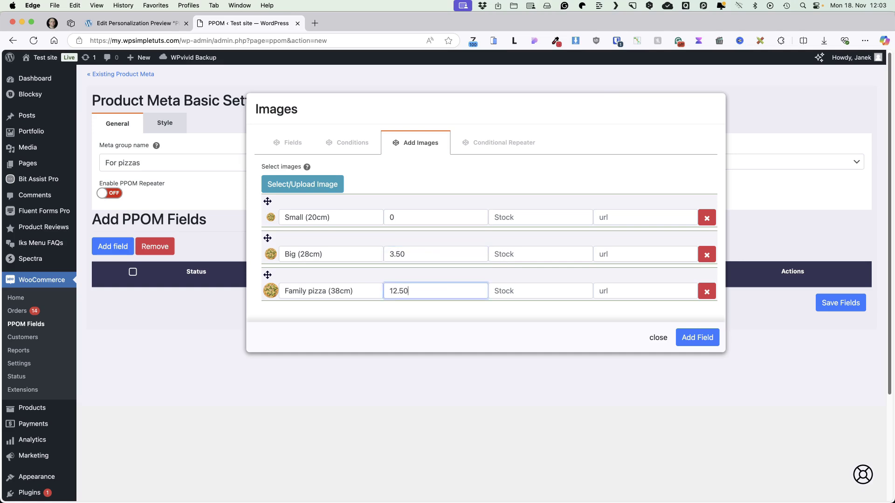
pyautogui.click(706, 339)
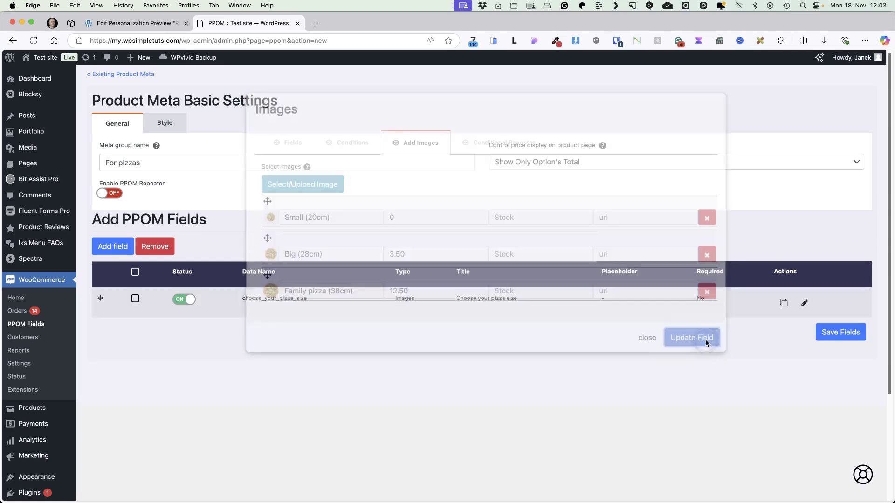
pyautogui.click(824, 332)
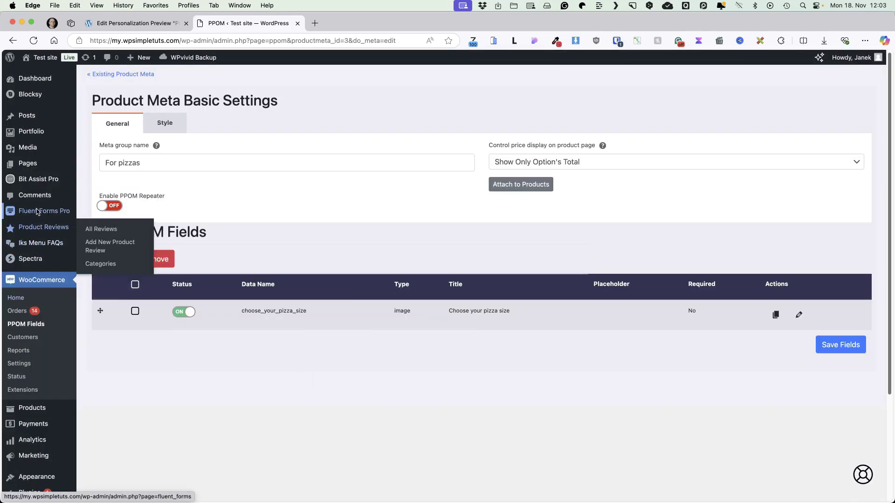
# Step: Add a new product category named "Pizzas"
pyautogui.moveTo(38, 212)
pyautogui.moveTo(66, 409)
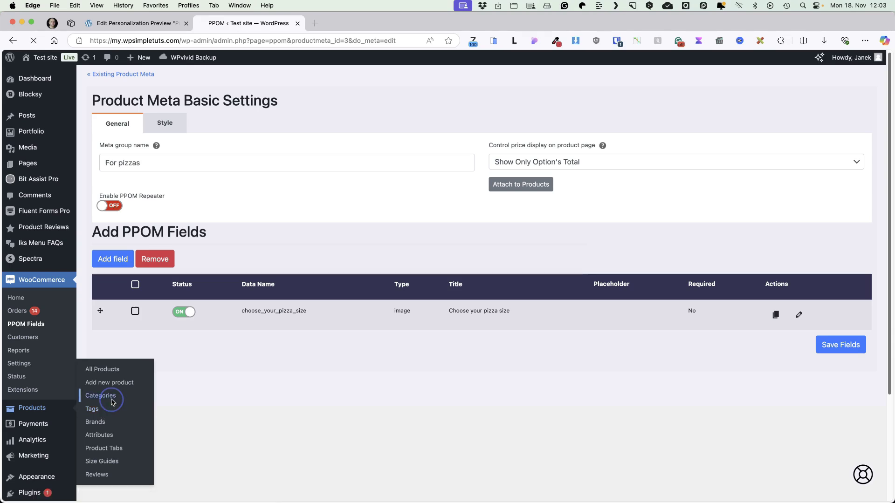
pyautogui.click(107, 393)
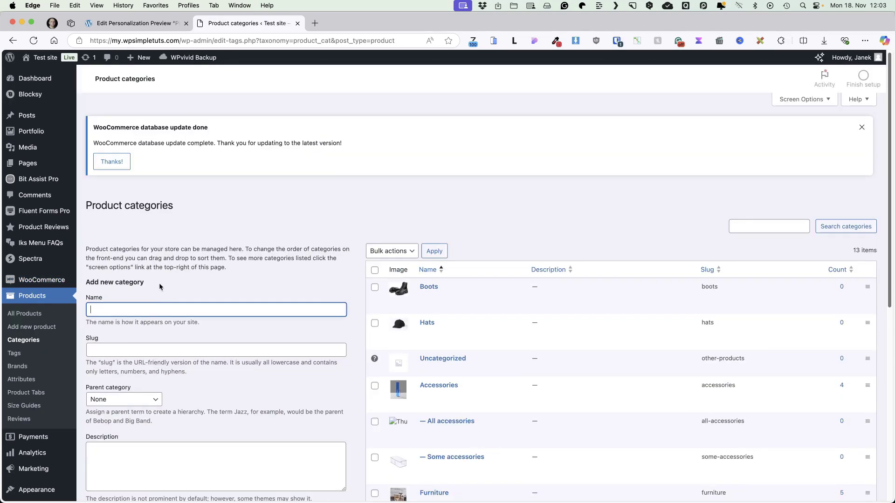
pyautogui.write('Pizzas')
pyautogui.scroll(-7, 158, 279)
pyautogui.click(135, 256)
pyautogui.scroll(7, 214, 251)
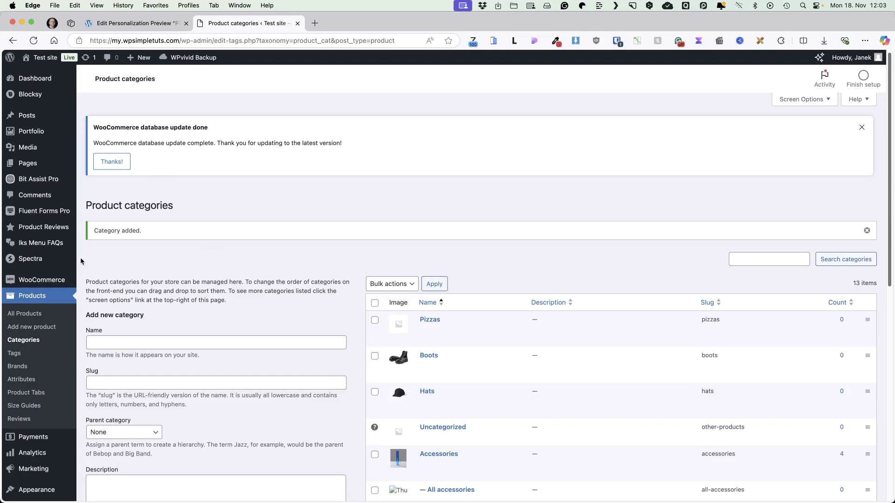
# Step: Create a new product named "Fantasy pizza" with a lorem ipsum short description and a regular price of 6.4
pyautogui.click(37, 328)
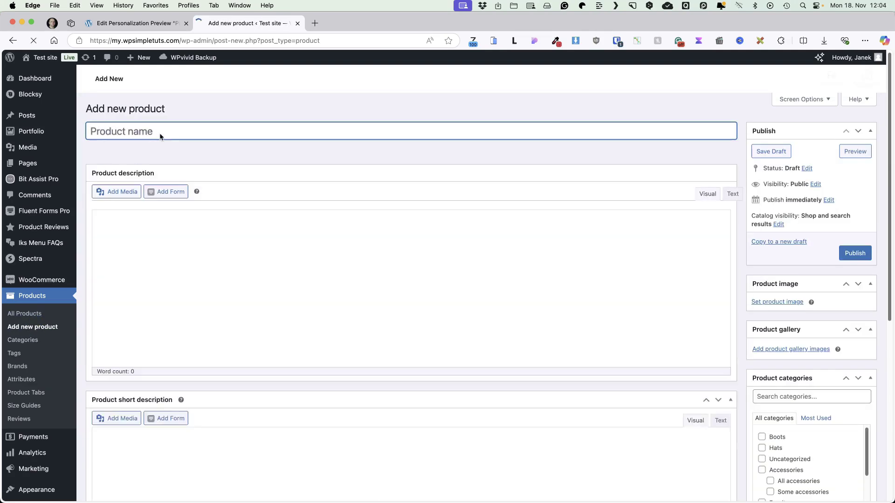
pyautogui.write('Fantasy pizza')
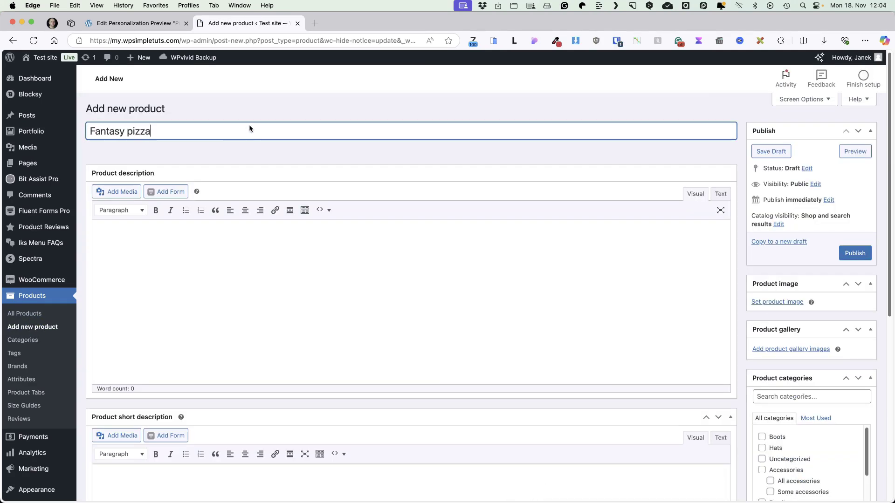
pyautogui.scroll(-7, 285, 183)
pyautogui.click(285, 183)
pyautogui.write('Lorem ipsum dolor sit amet consectetur adipiscing elit lacus quisque, luctus sociosqu maecenas ante magna fermentum etiam proin dapibus eros')
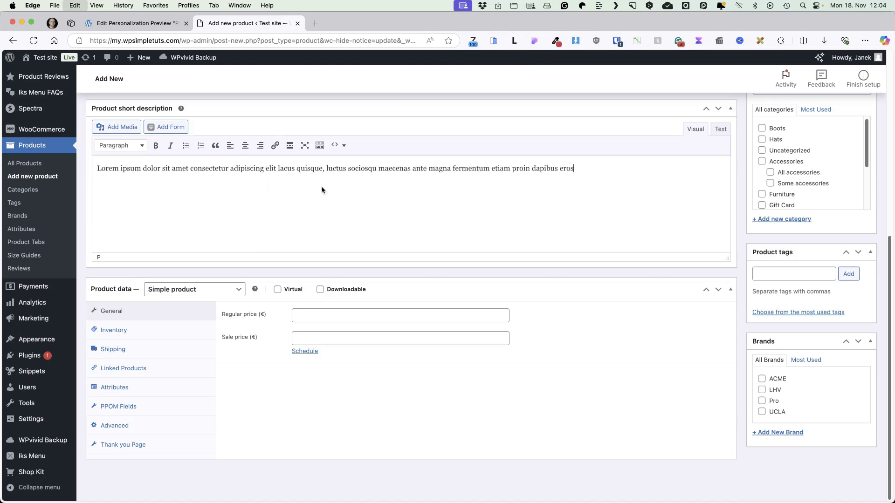
pyautogui.click(315, 315)
pyautogui.write('6.4')
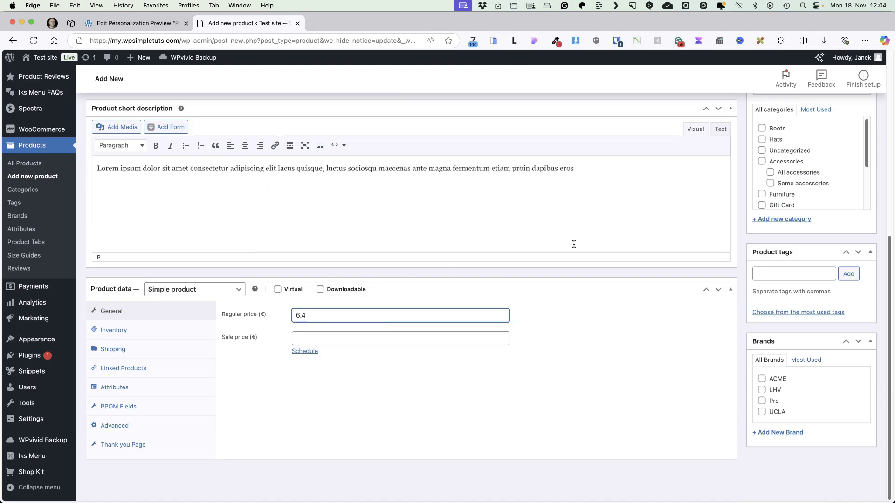
# Step: Assign the Fantasy pizza product to the Pizzas category
pyautogui.scroll(-2, 817, 173)
pyautogui.scroll(-1, 815, 169)
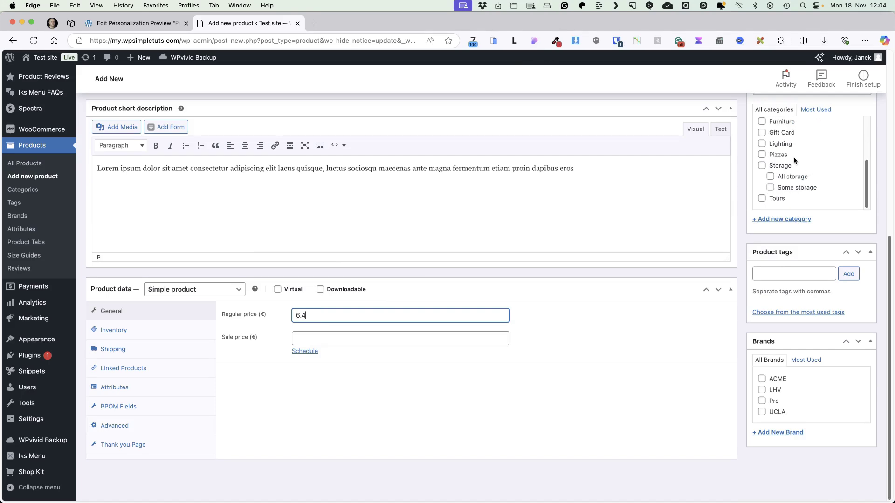
pyautogui.click(785, 155)
# Step: Set the fantaasia_upscayl_4x_realesrgan-x4plus.jpeg picture from the media library as the product image and publish the product
pyautogui.scroll(3, 799, 368)
pyautogui.scroll(4, 796, 373)
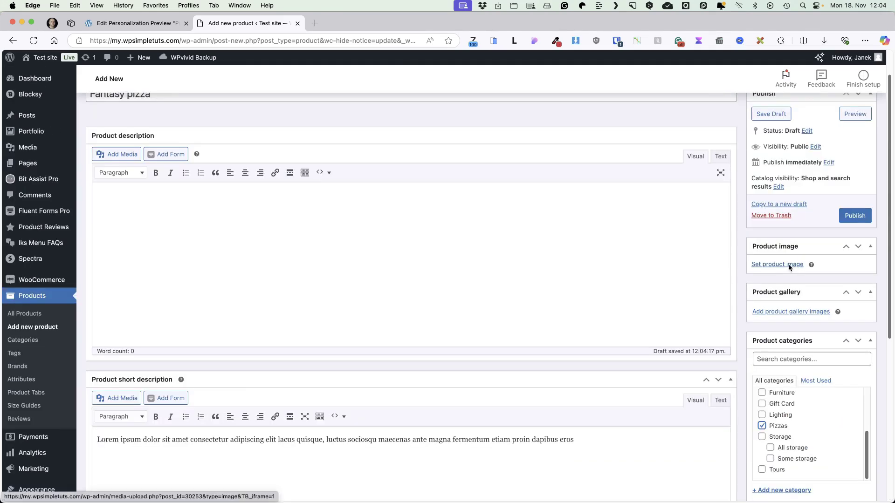
pyautogui.click(794, 264)
pyautogui.click(309, 171)
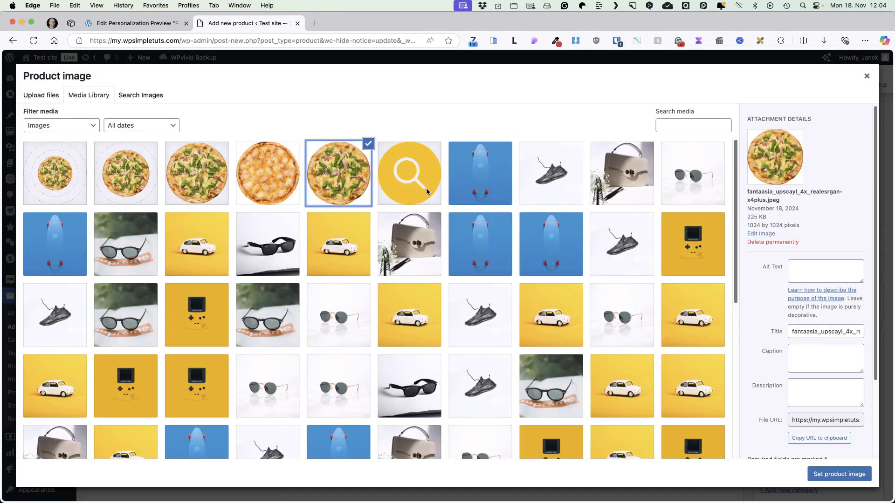
pyautogui.click(839, 474)
pyautogui.click(855, 217)
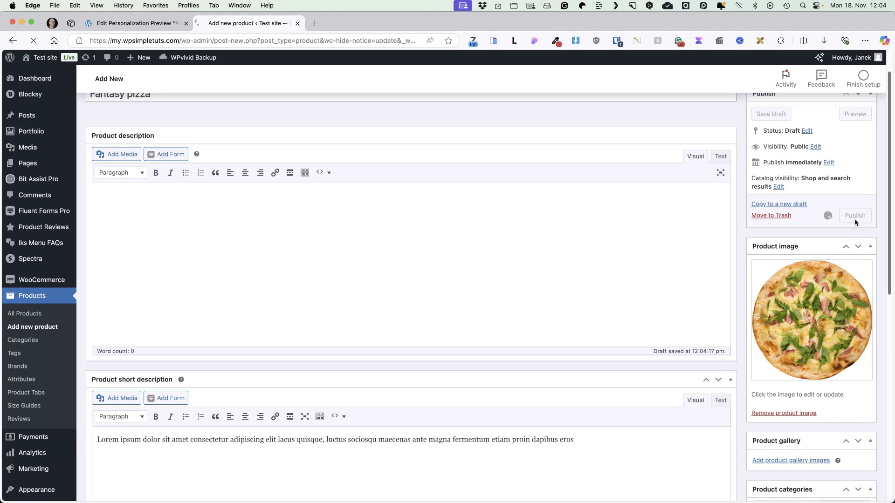
# Step: View the published Fantasy pizza page in a separate tab, and return to the product's edit page
pyautogui.keyDown('super'); pyautogui.click(176, 58); pyautogui.keyUp('super')
pyautogui.click(356, 23)
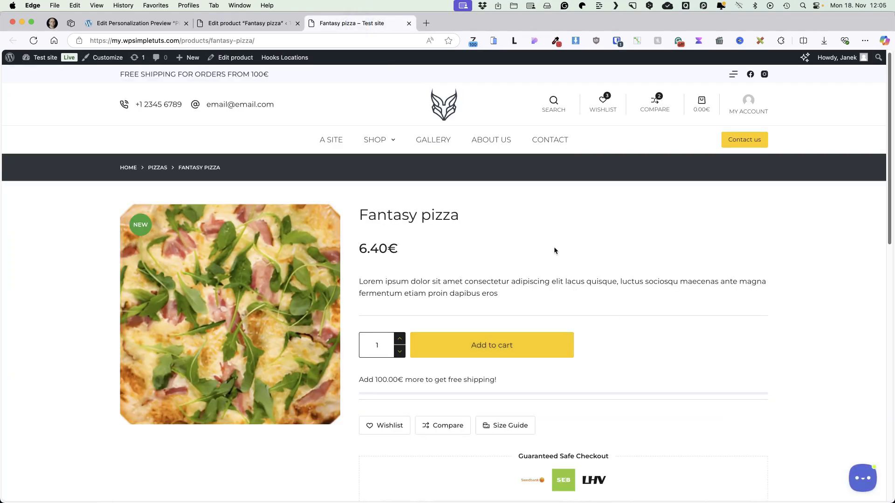
pyautogui.click(240, 23)
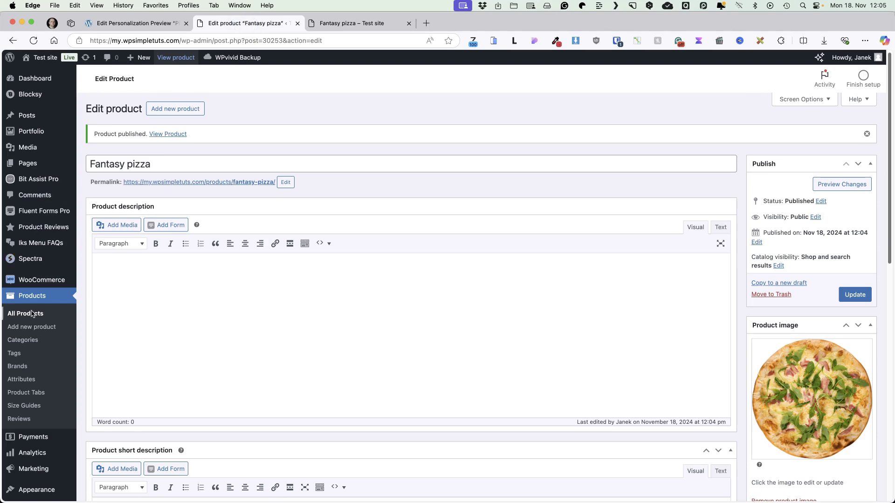
# Step: Attach the "For pizzas" PPOM field group to the Pizzas product category and save the assignment
pyautogui.moveTo(51, 280)
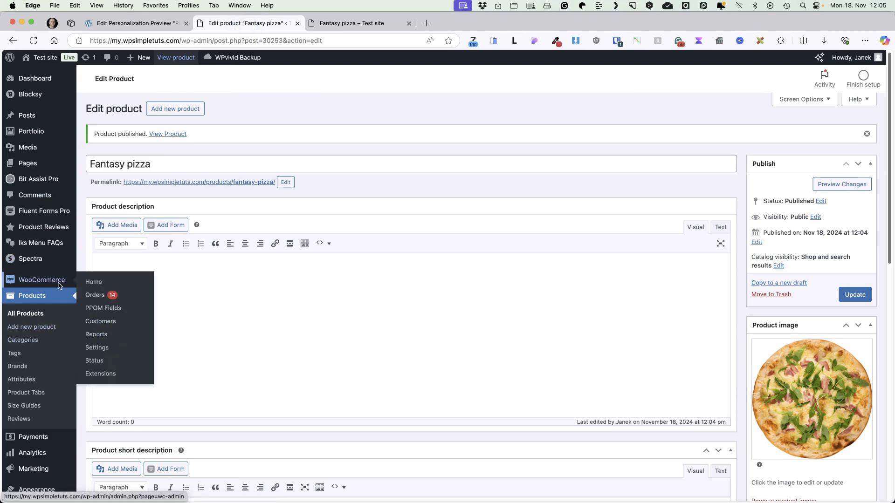
pyautogui.click(112, 307)
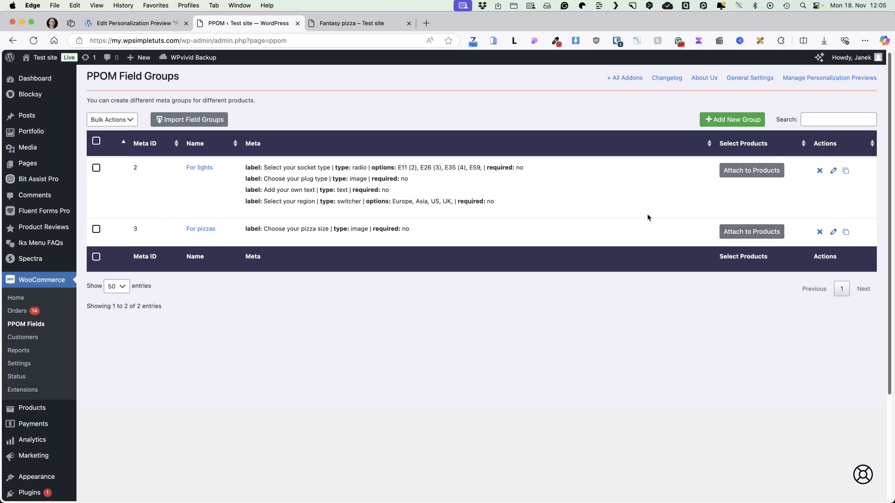
pyautogui.click(749, 233)
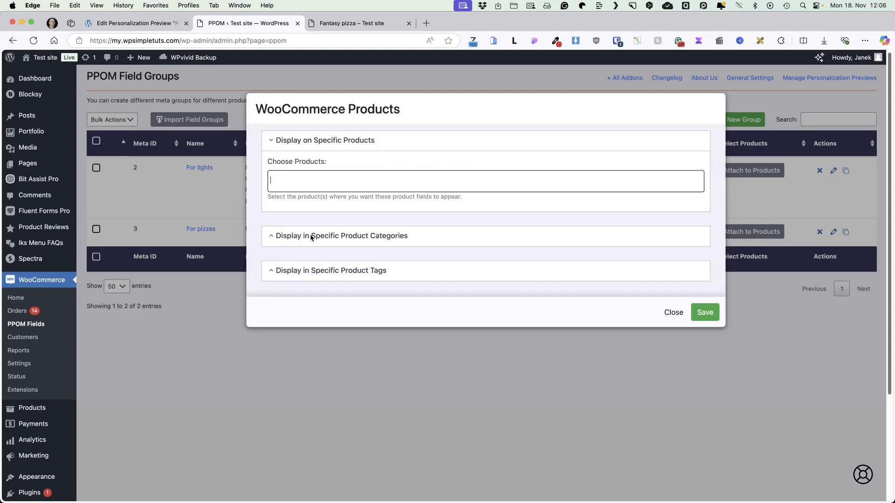
pyautogui.click(274, 239)
pyautogui.click(328, 274)
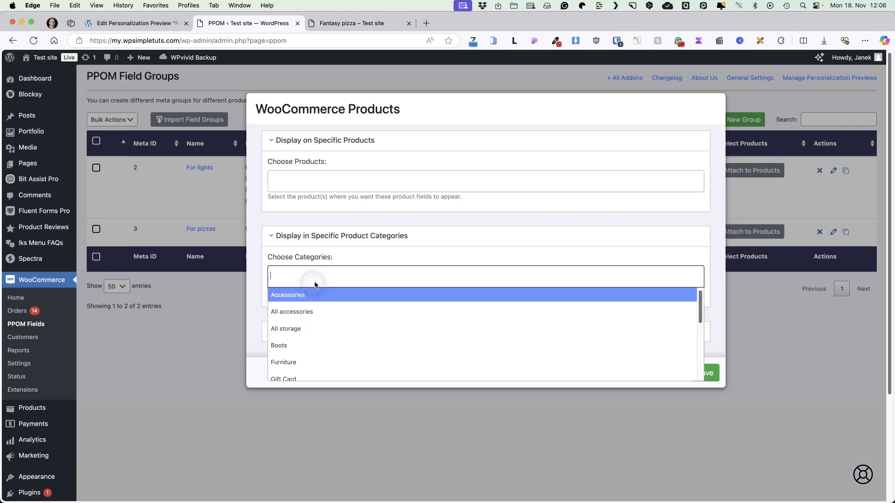
pyautogui.write('pi')
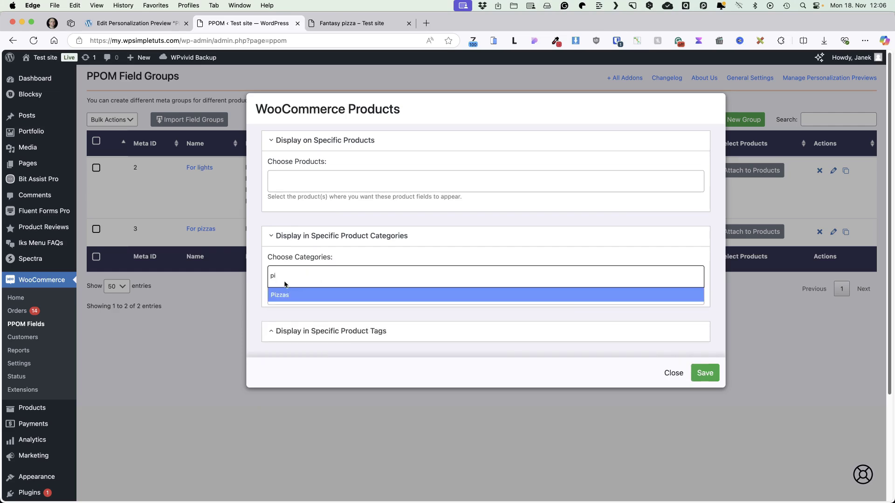
pyautogui.click(287, 295)
pyautogui.click(712, 374)
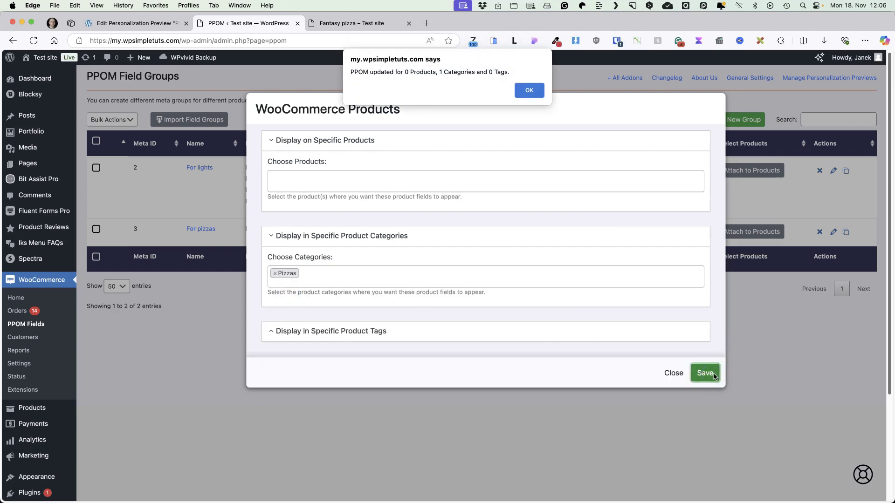
pyautogui.click(530, 90)
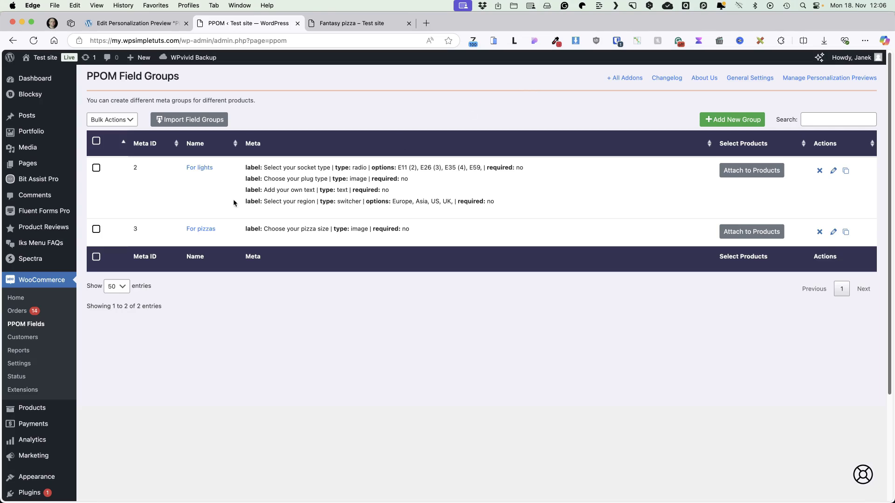
# Step: Open the "For pizzas" group for editing, and reload the Fantasy pizza page to check its pizza size field
pyautogui.click(197, 228)
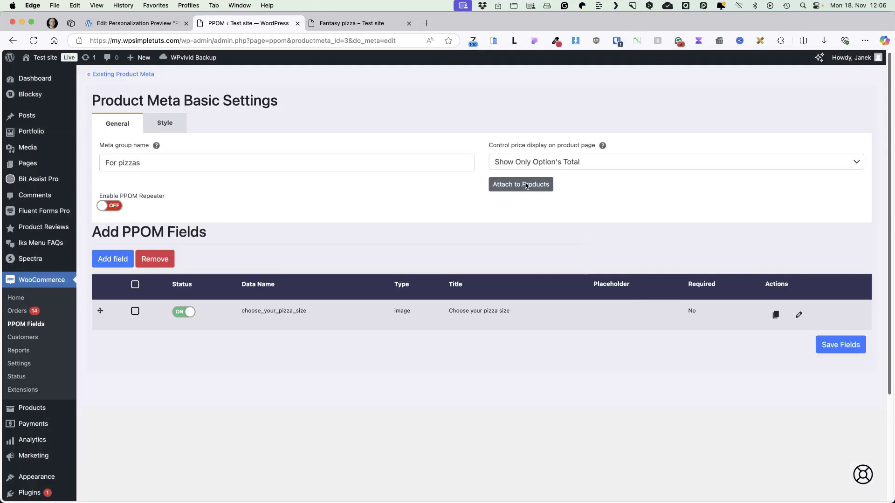
pyautogui.click(360, 24)
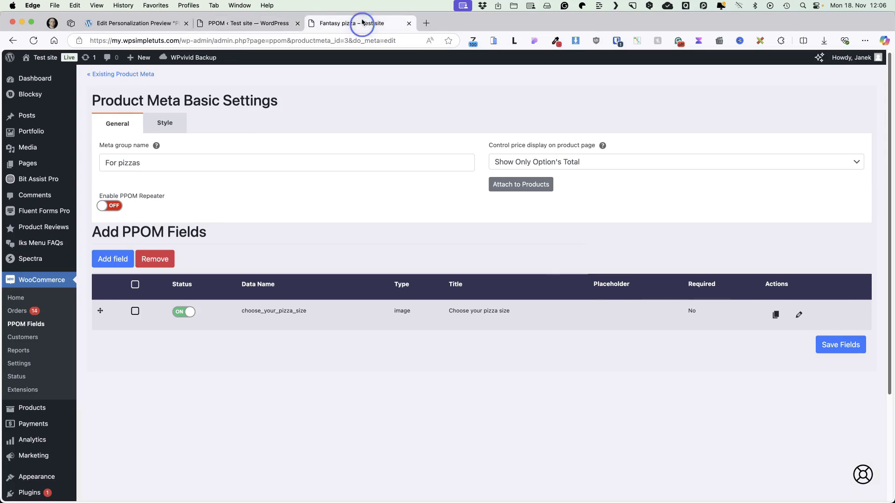
pyautogui.click(30, 41)
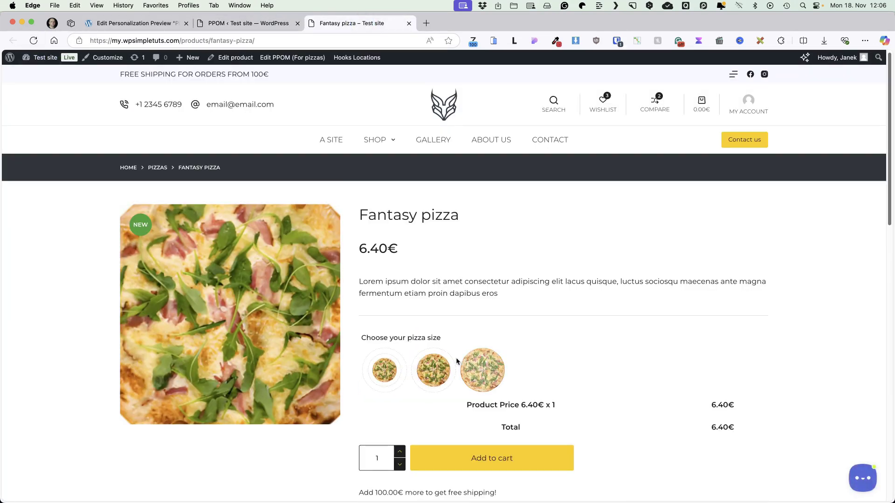
pyautogui.scroll(-2, 547, 307)
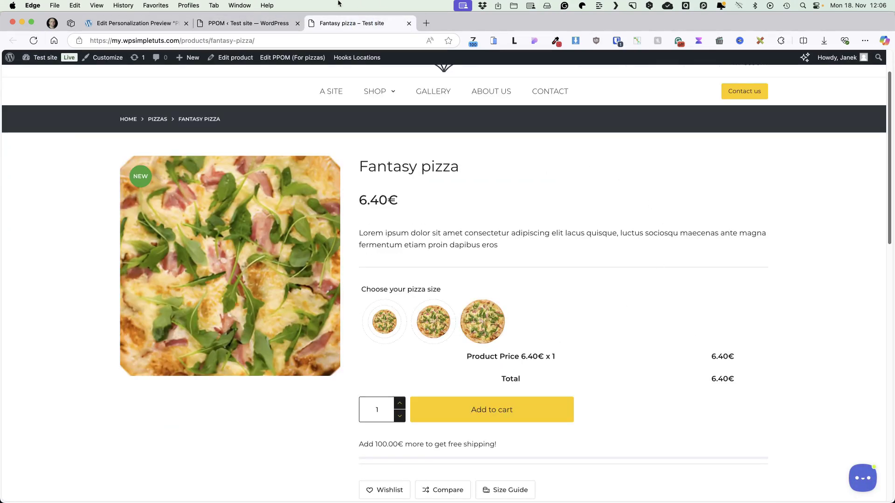
# Step: Start a new Radio field in the "For pizzas" group with the title "Choose pizza base"
pyautogui.click(247, 23)
pyautogui.click(113, 259)
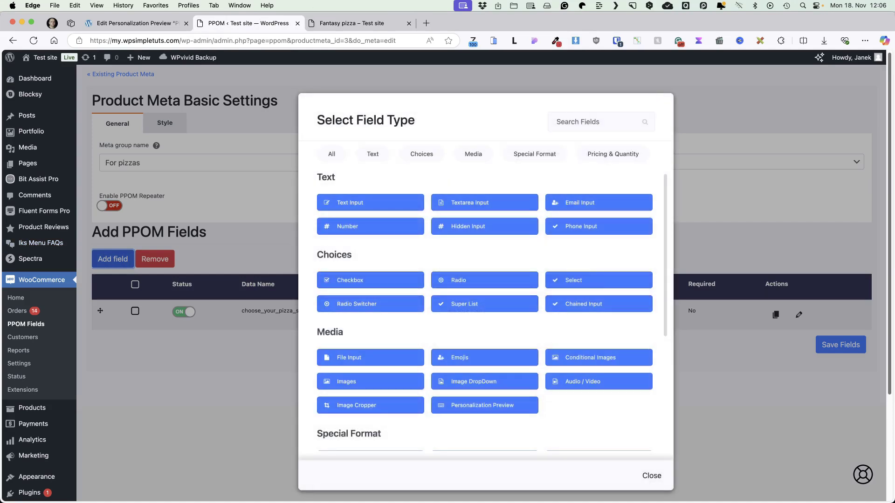
pyautogui.click(422, 155)
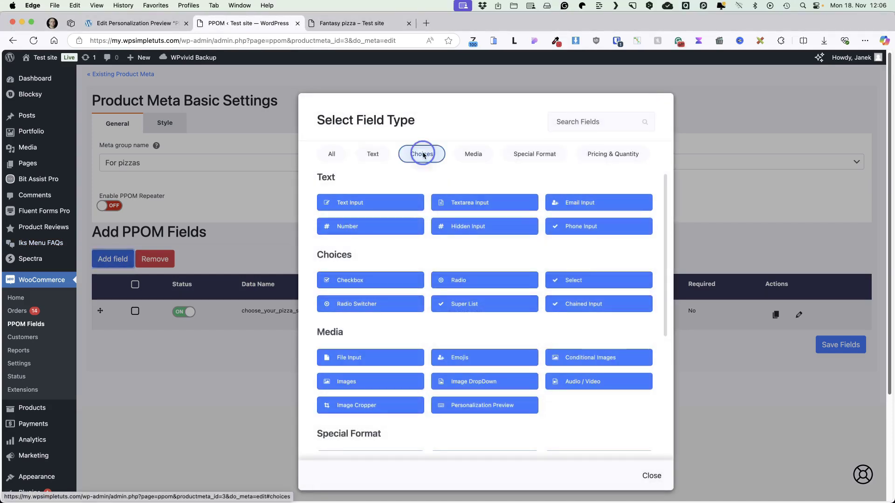
pyautogui.click(468, 195)
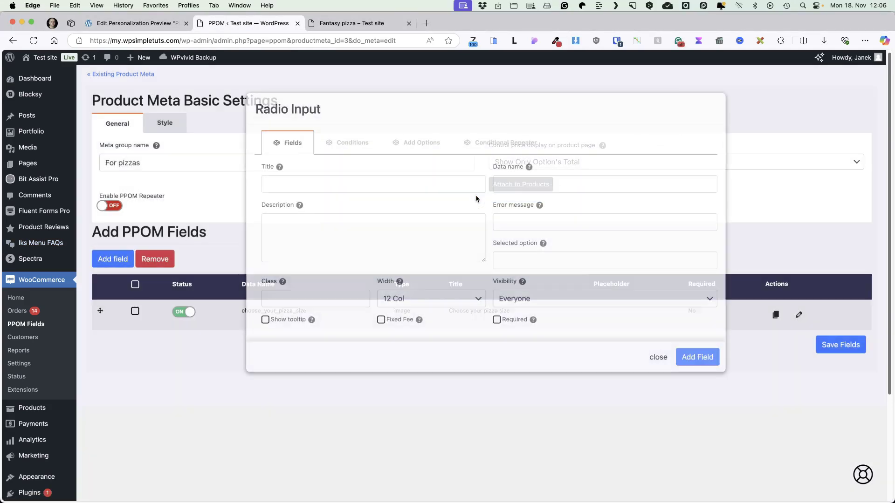
pyautogui.click(325, 187)
pyautogui.write('Choose pizza base')
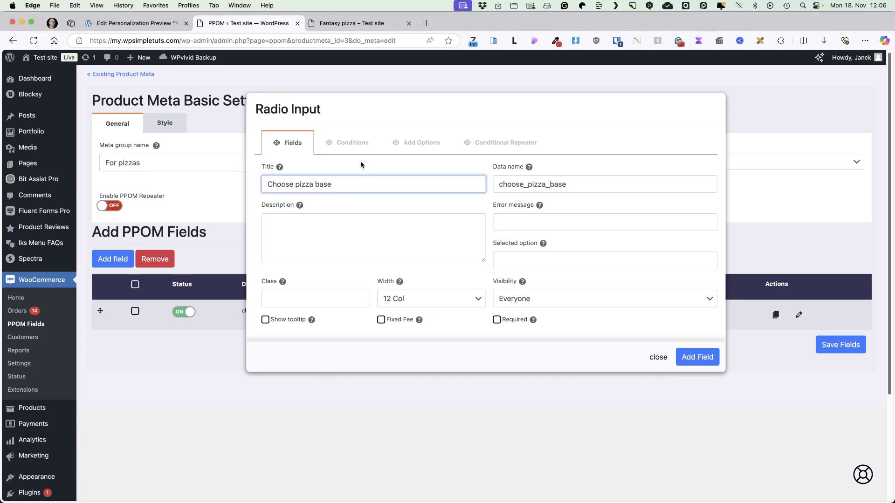
# Step: Enter the radio field's first option as "Thin pizza base" with a price of 0
pyautogui.click(427, 142)
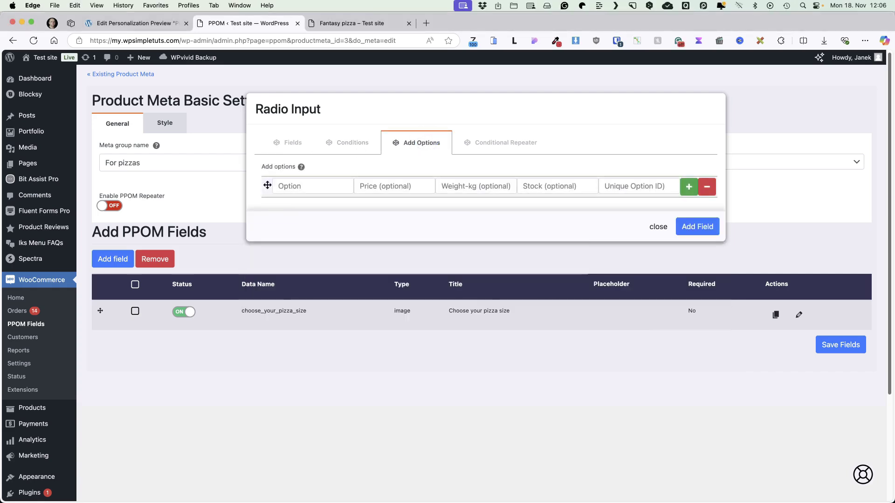
pyautogui.click(298, 187)
pyautogui.write('Thin pizza base')
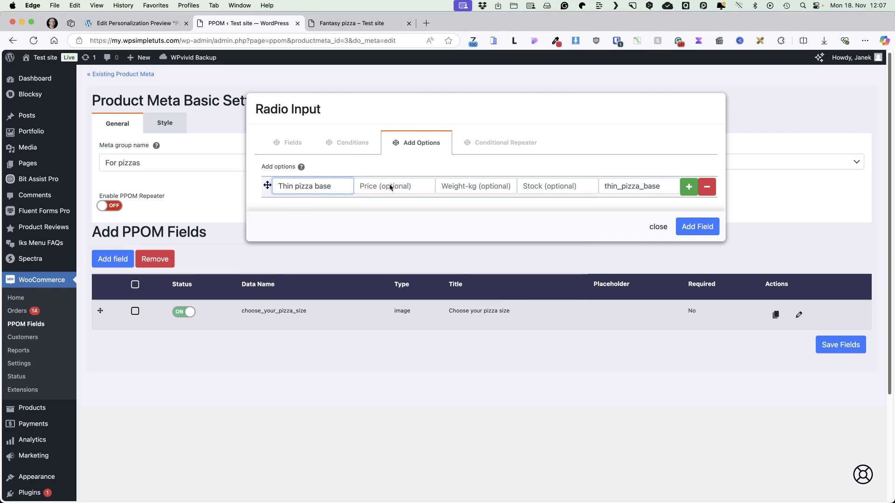
pyautogui.click(391, 187)
pyautogui.write('0')
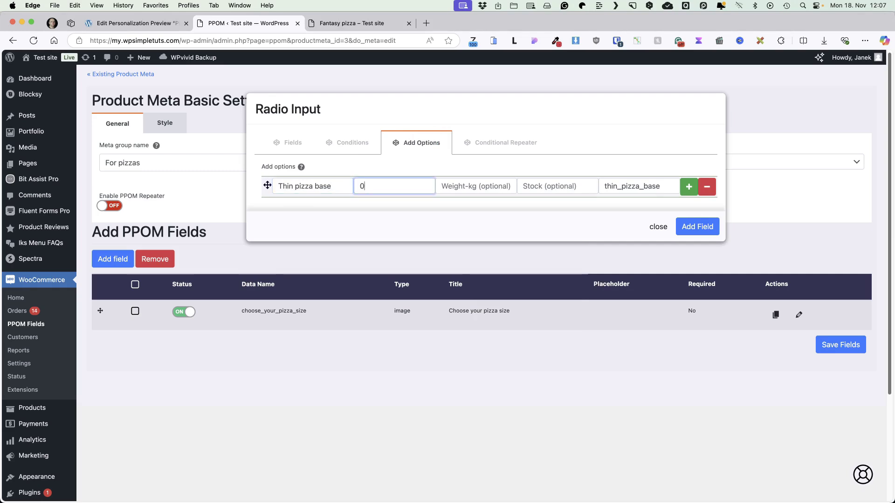
# Step: Add a second radio option named "Panini pizza" with a price of 1.20
pyautogui.click(688, 187)
pyautogui.tripleClick(307, 216)
pyautogui.write('Panini pizza')
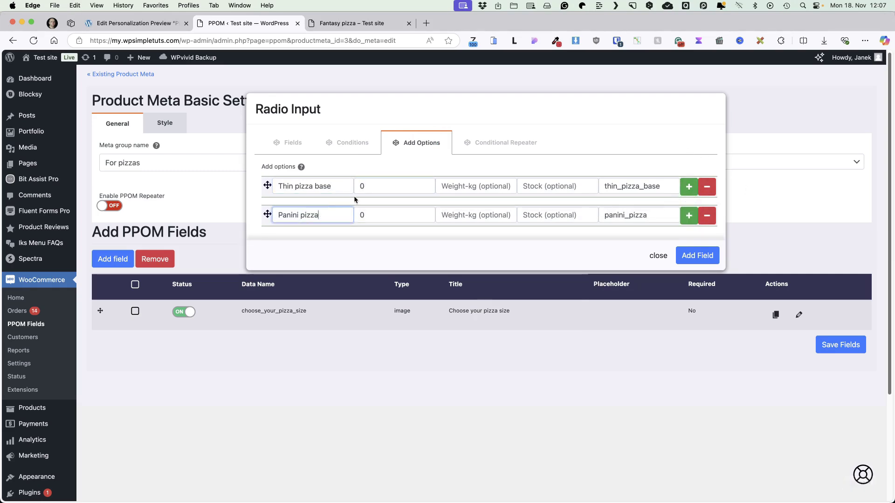
pyautogui.click(373, 212)
pyautogui.press('BackSpace')
pyautogui.write('1.20')
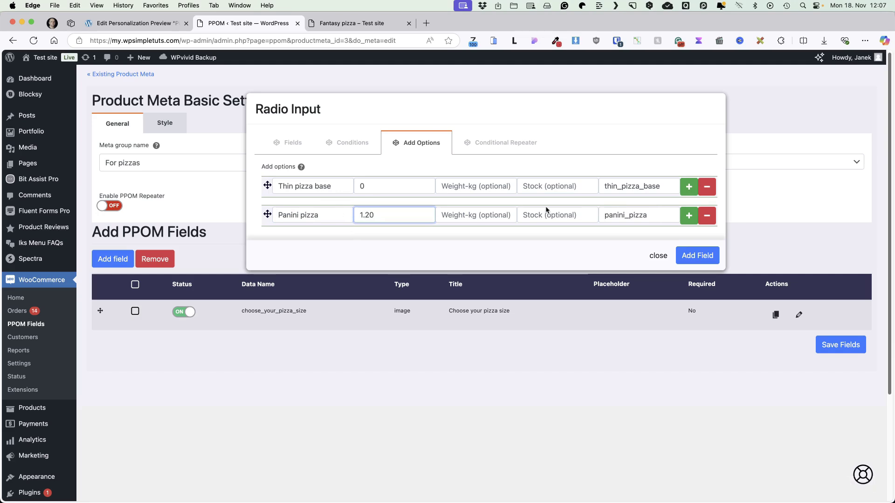
# Step: Add a third radio option named "Whole wheat crust pizza" with a price of 4.5
pyautogui.press('Return')
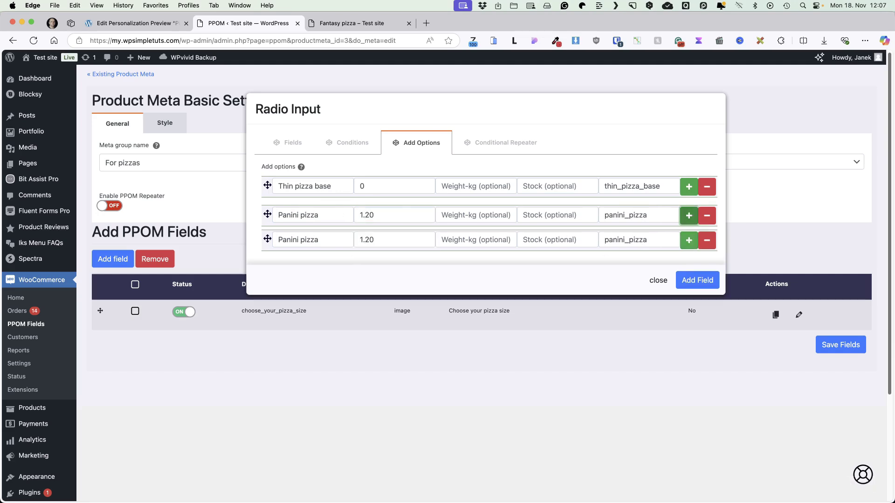
pyautogui.tripleClick(326, 247)
pyautogui.write('Whole wheat crust pizza')
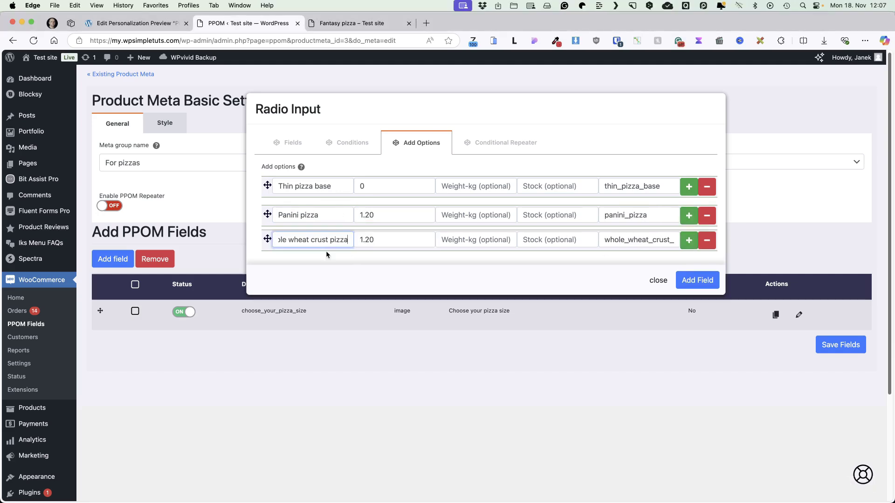
pyautogui.press('Tab')
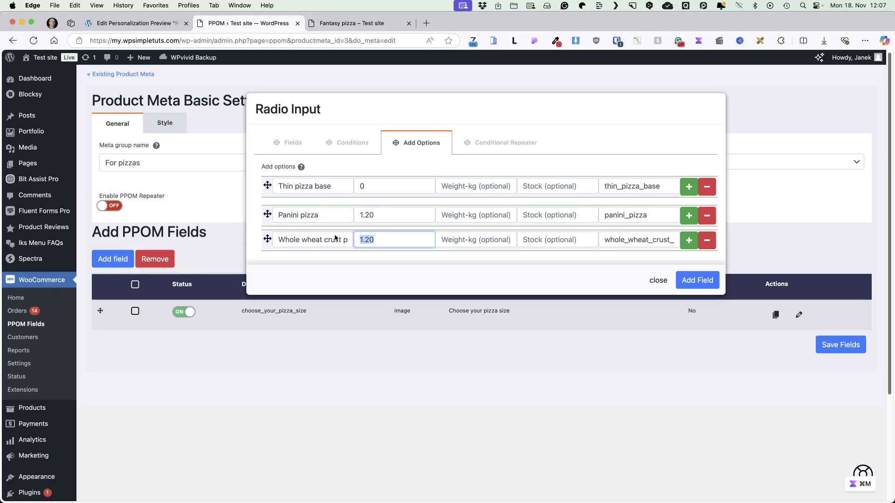
pyautogui.write('4.5')
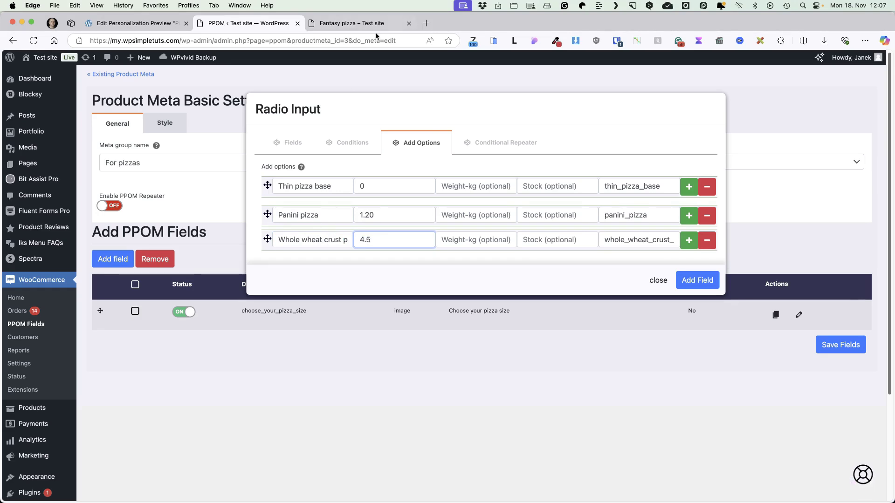
# Step: Add the pizza base radio field to the group, save the fields, and reload the Fantasy pizza page to check it
pyautogui.click(699, 281)
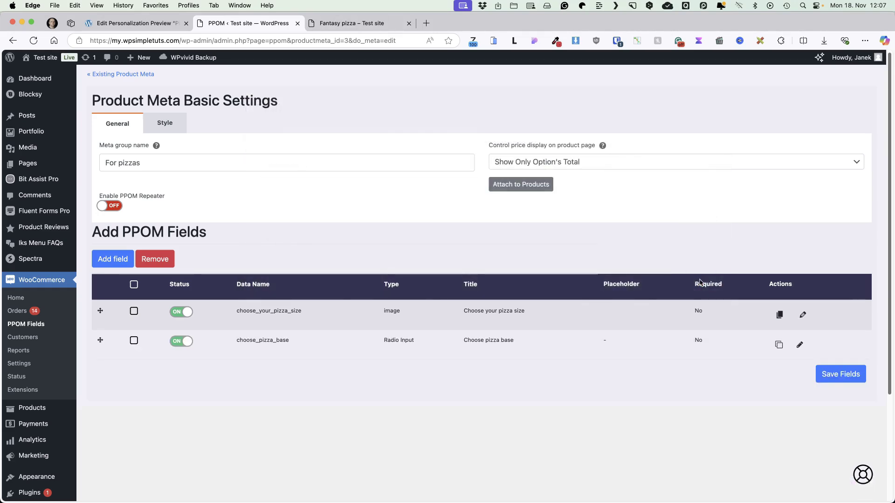
pyautogui.click(838, 376)
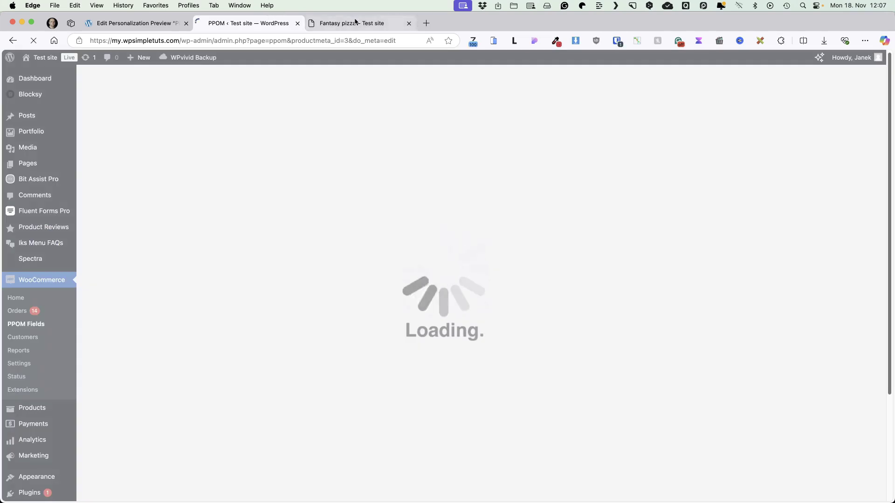
pyautogui.click(351, 23)
pyautogui.click(35, 40)
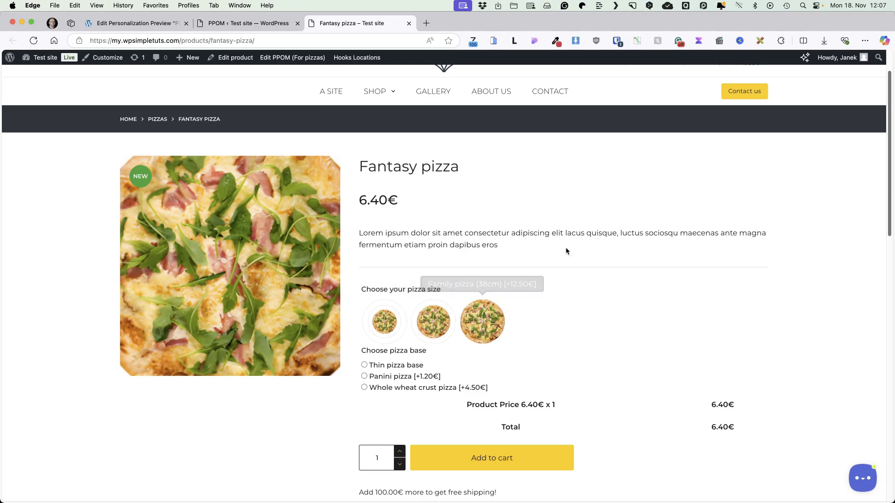
# Step: Make the "Choose pizza base" field show only if "Choose your pizza size" has any value, and save the fields
pyautogui.click(252, 21)
pyautogui.click(647, 357)
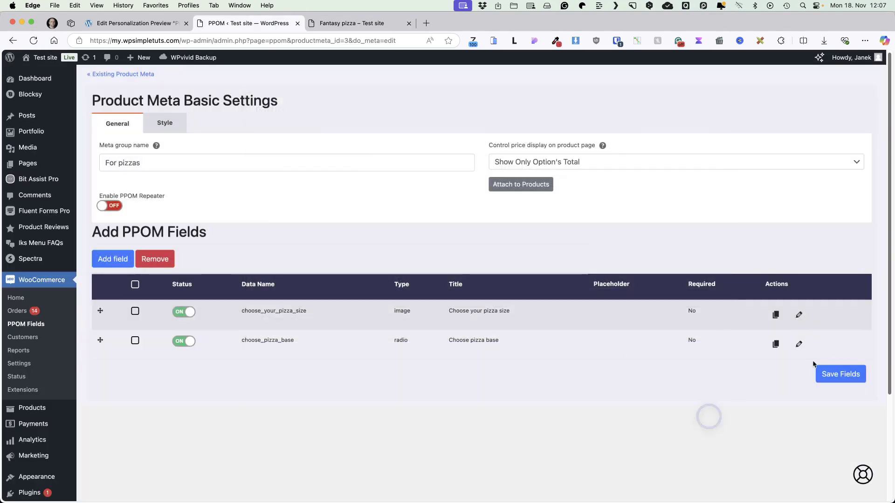
pyautogui.click(799, 343)
pyautogui.click(353, 142)
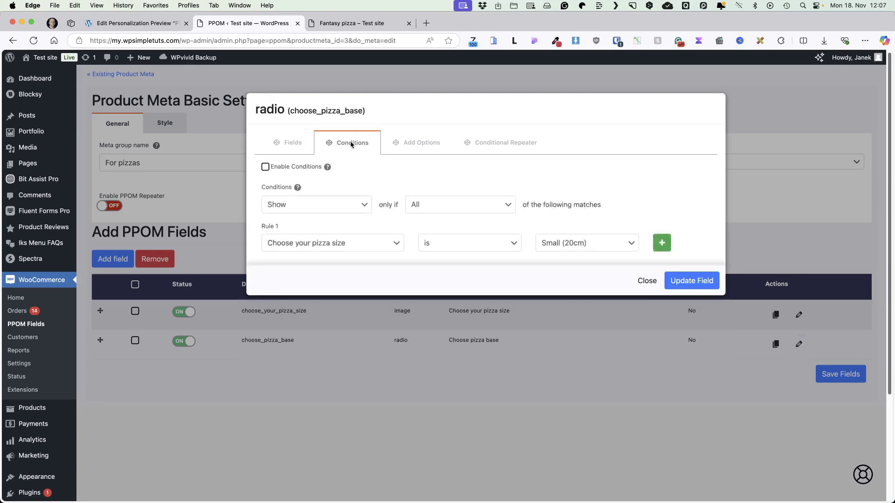
pyautogui.click(266, 167)
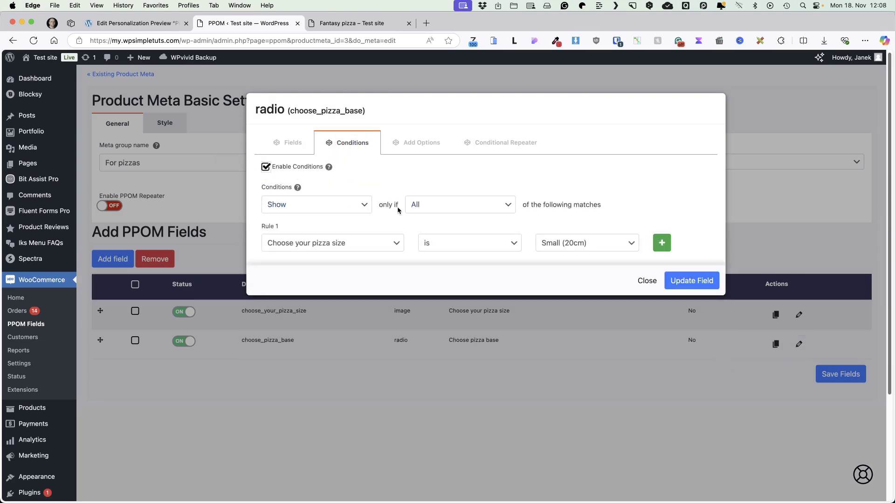
pyautogui.click(457, 246)
pyautogui.click(452, 282)
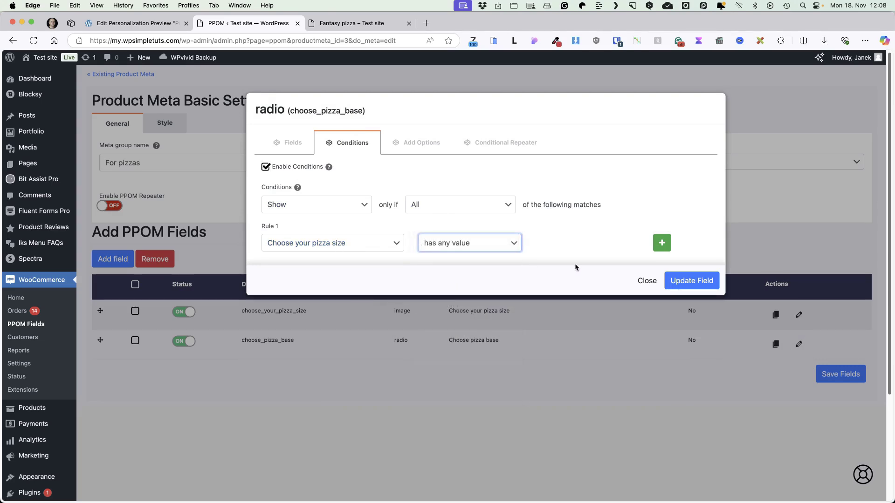
pyautogui.click(693, 283)
pyautogui.click(825, 377)
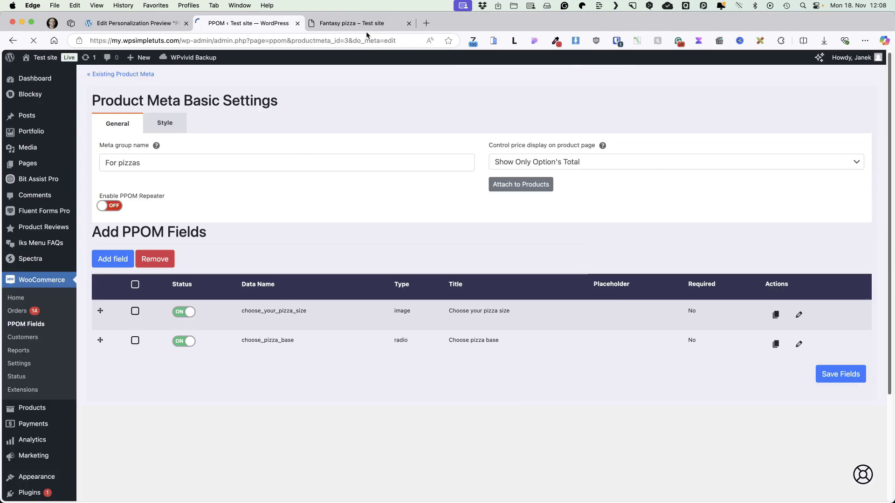
# Step: Reload the Fantasy pizza page and select the Big (28cm) size to test the pizza base field's condition
pyautogui.click(352, 22)
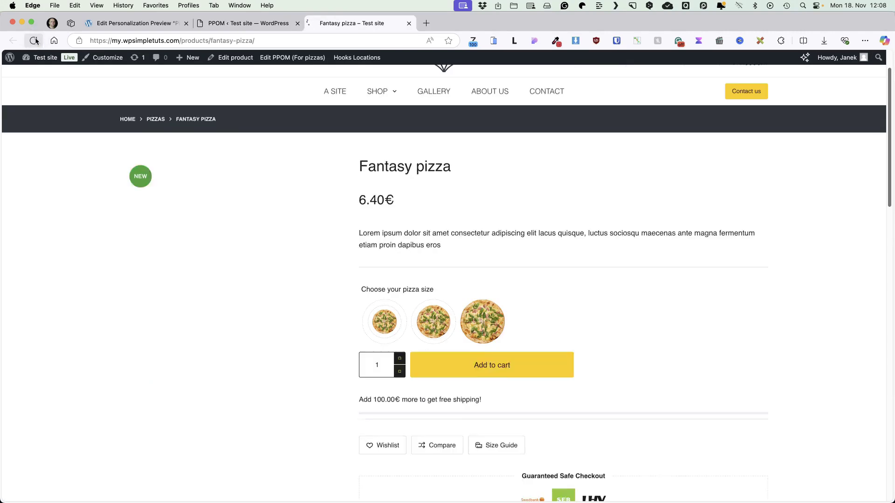
pyautogui.click(33, 41)
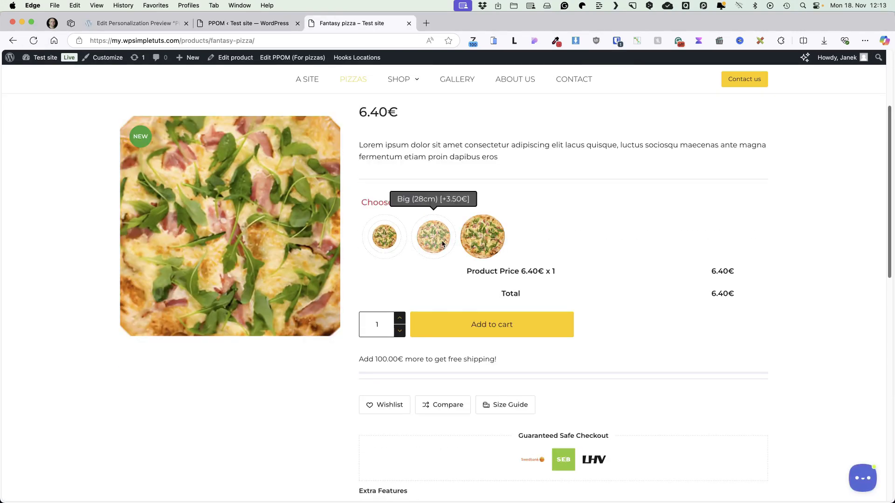
pyautogui.click(423, 250)
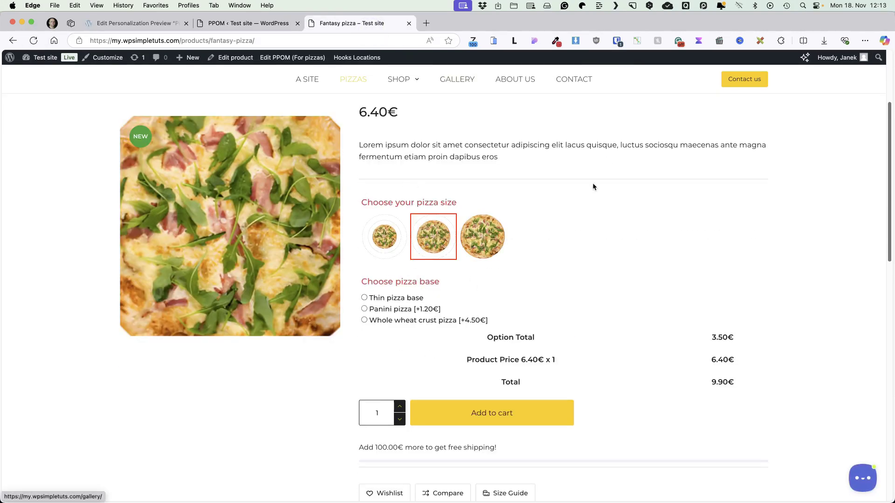
# Step: Start a new Radio Switcher field in the "For pizzas" group with the title "Choose your cheese"
pyautogui.click(247, 23)
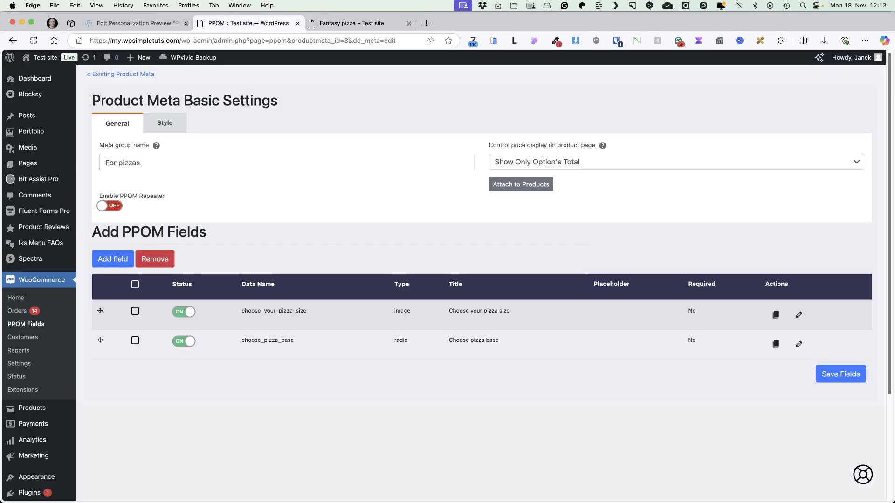
pyautogui.click(434, 260)
pyautogui.click(112, 259)
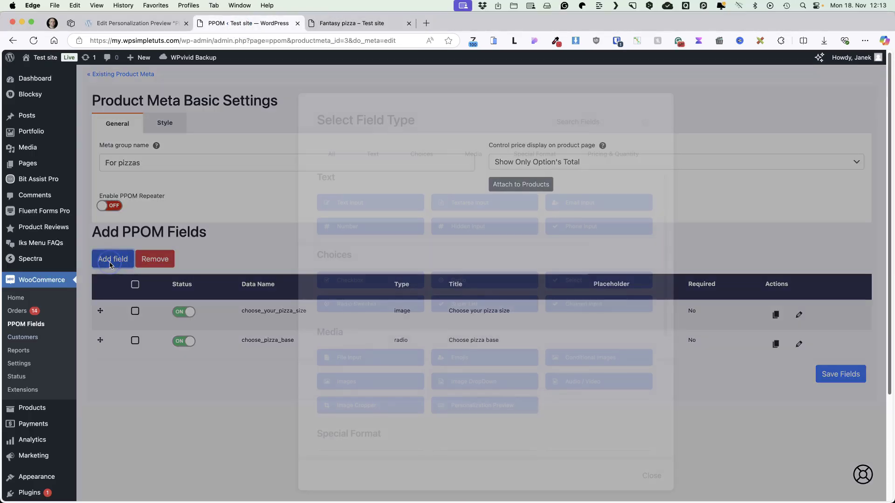
pyautogui.click(425, 155)
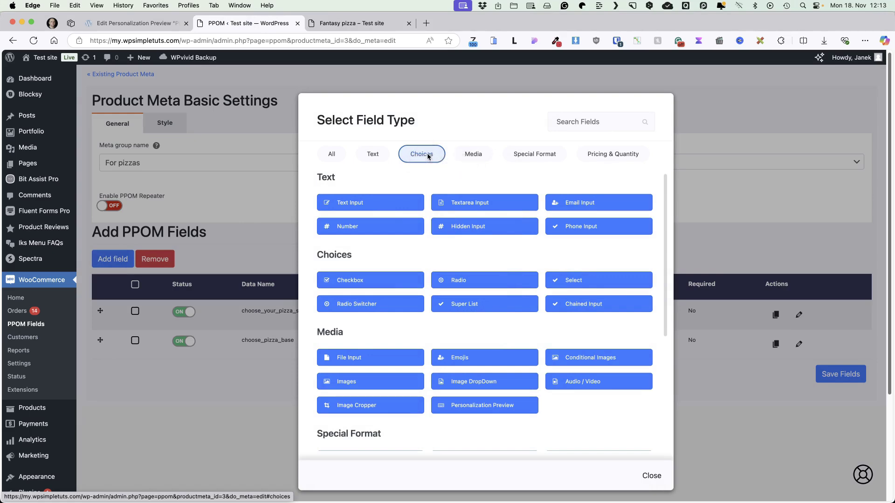
pyautogui.click(364, 305)
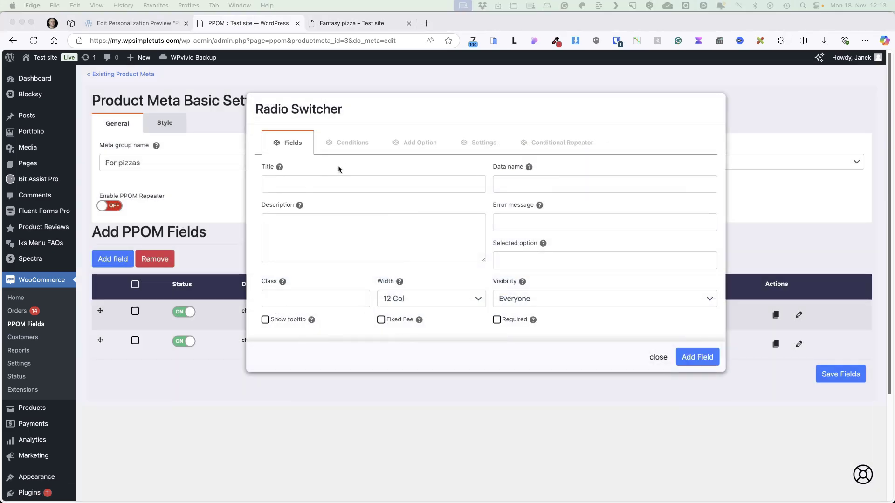
pyautogui.click(309, 183)
pyautogui.write('Choose your cheese')
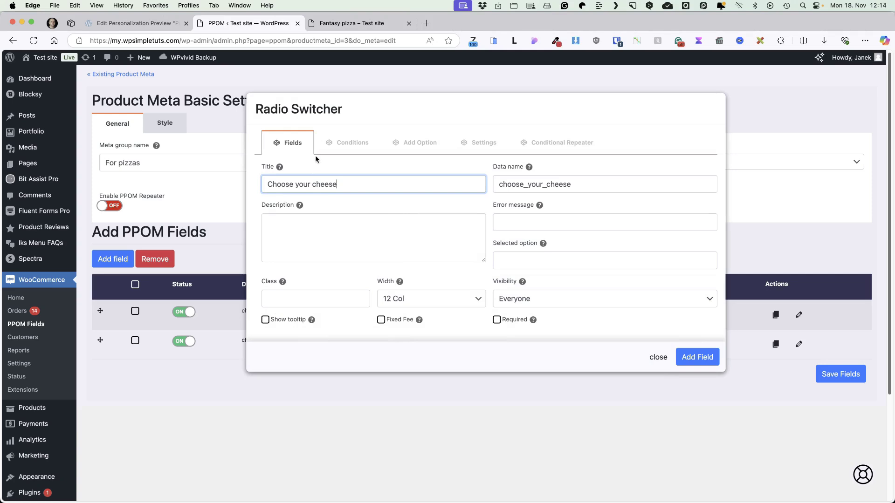
# Step: Enable conditions on the cheese field so that it shows only if "Choose pizza base" has any value
pyautogui.click(353, 141)
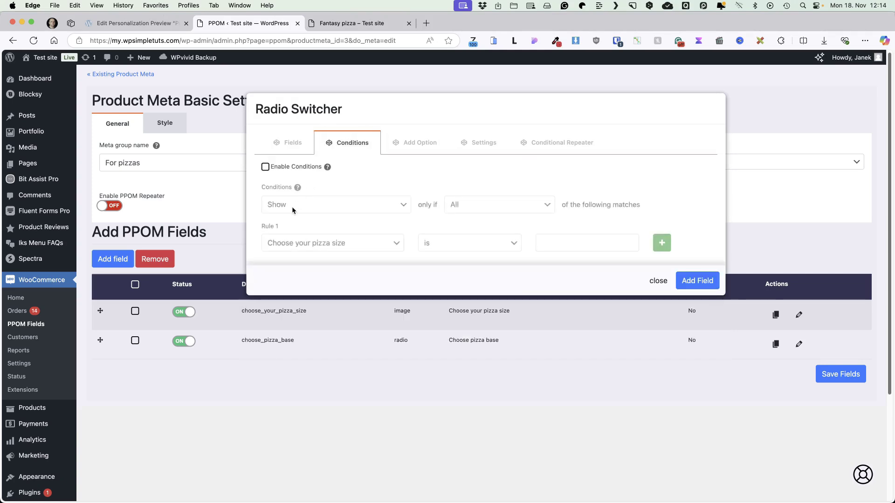
pyautogui.click(265, 167)
pyautogui.click(351, 243)
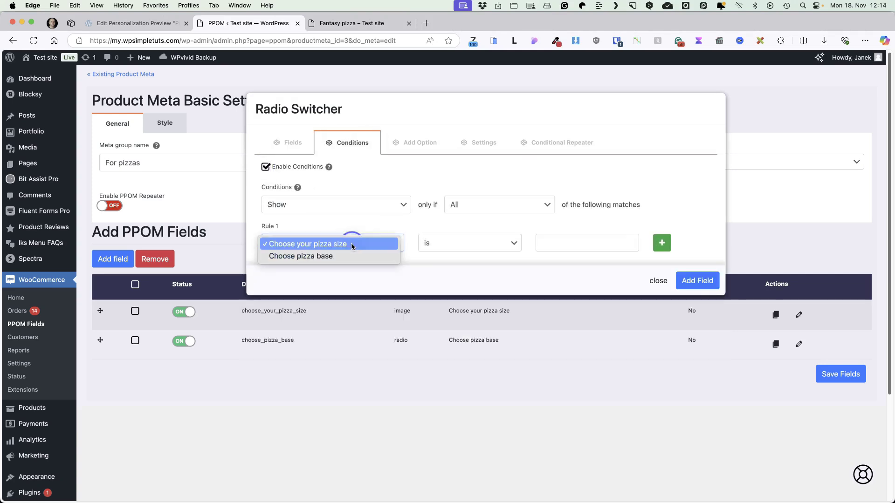
pyautogui.click(312, 260)
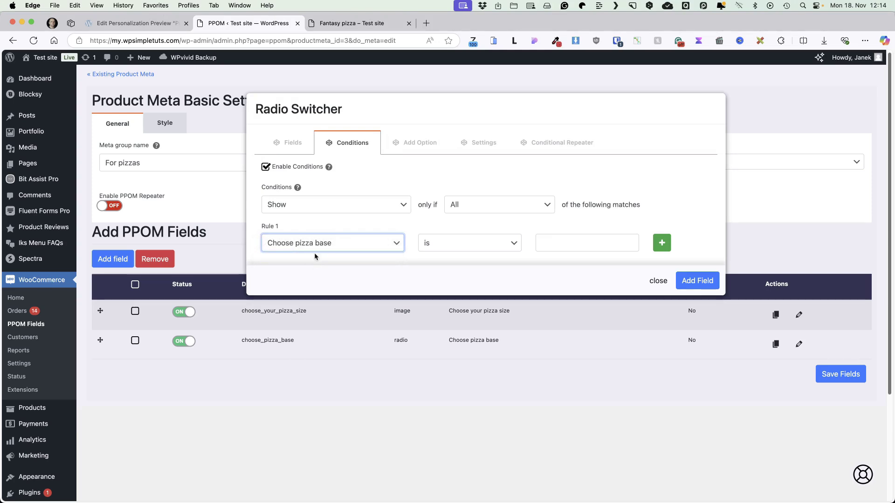
pyautogui.click(349, 23)
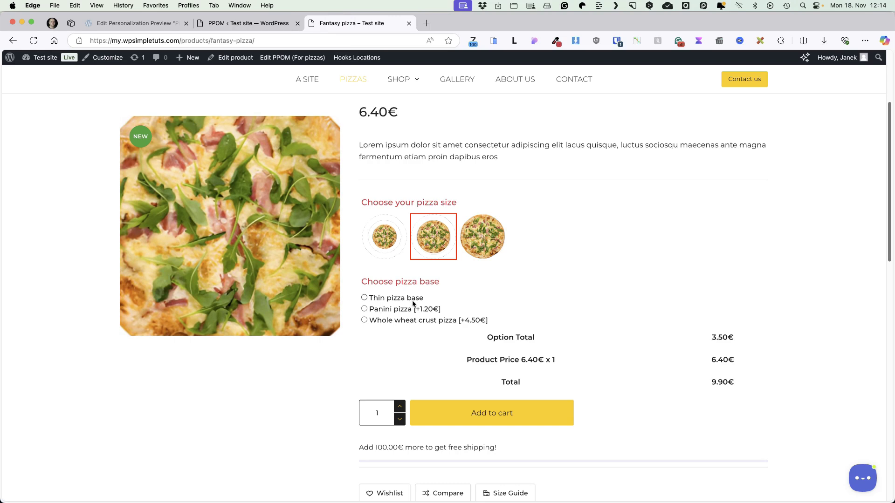
pyautogui.click(247, 24)
pyautogui.click(467, 245)
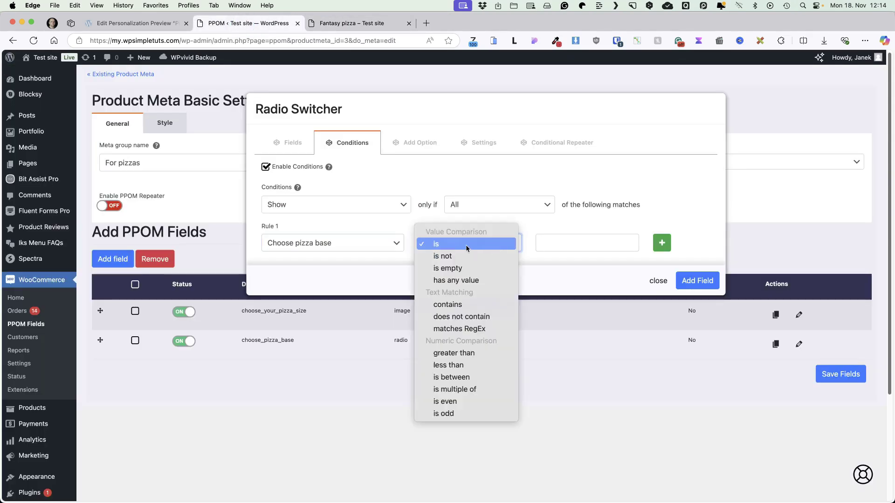
pyautogui.click(449, 281)
# Step: Enter the cheese options "Regular cheese" with a price of 0 and "Mozzarella" with a price of 0.60
pyautogui.click(423, 142)
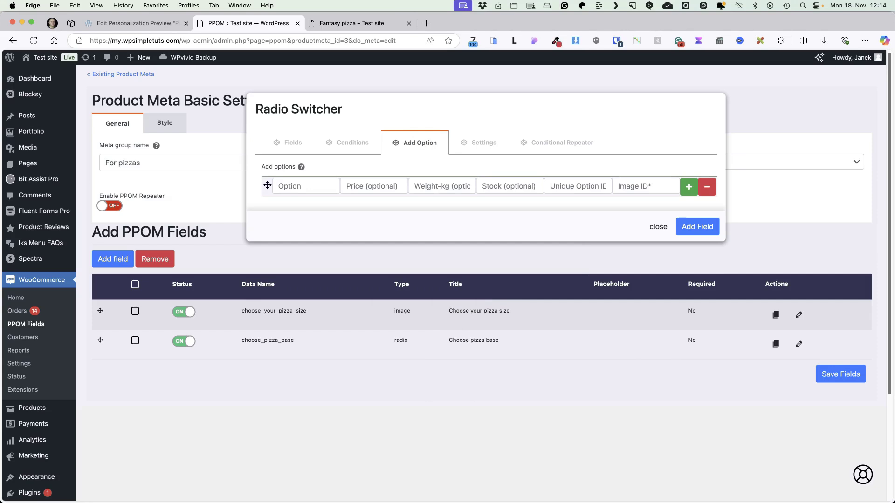
pyautogui.click(299, 186)
pyautogui.write('Regular cheese')
pyautogui.click(366, 186)
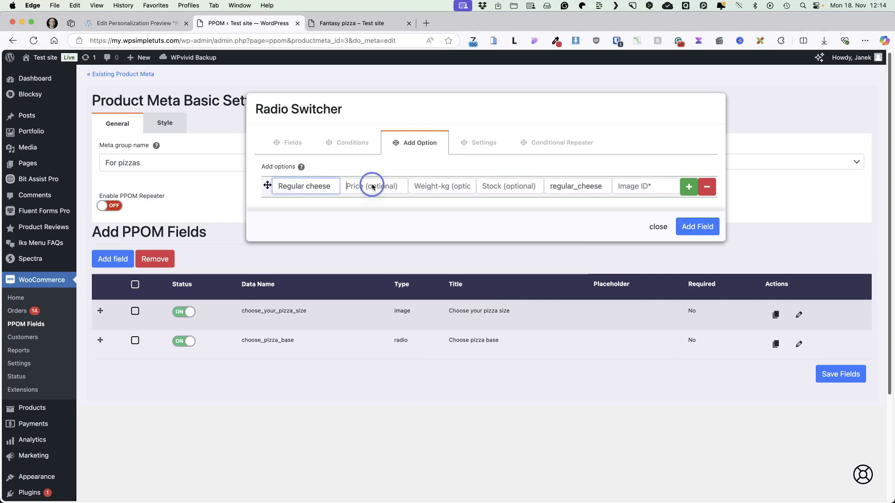
pyautogui.write('0')
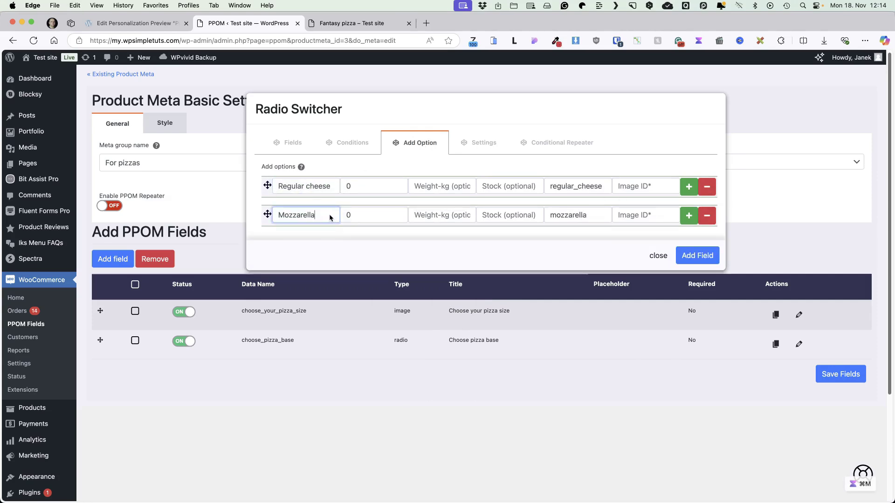
pyautogui.write('0.6')
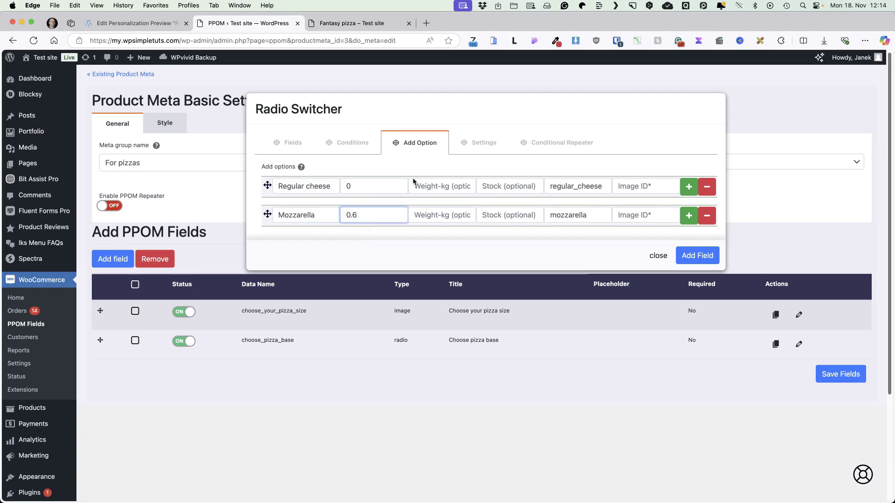
pyautogui.write('0')
# Step: Add a third cheese option named "Soft mozzarella" with a price of 1.00
pyautogui.click(688, 215)
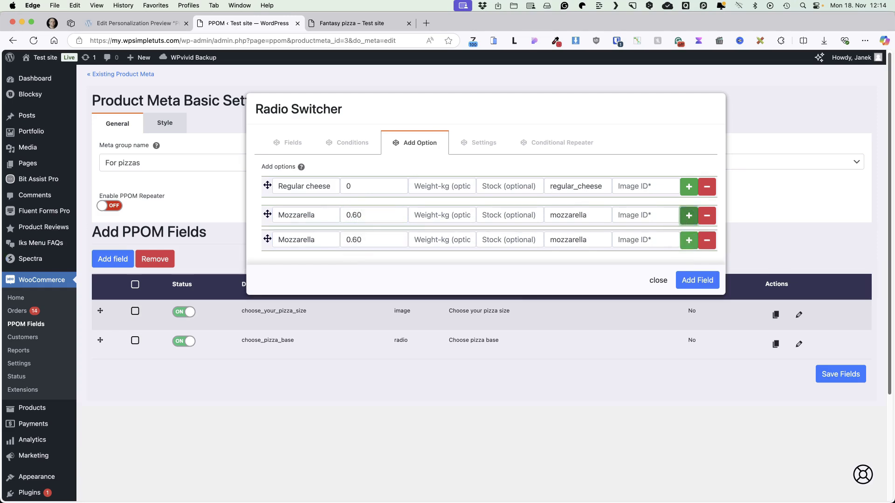
pyautogui.doubleClick(296, 239)
pyautogui.write('Soft mozzarella')
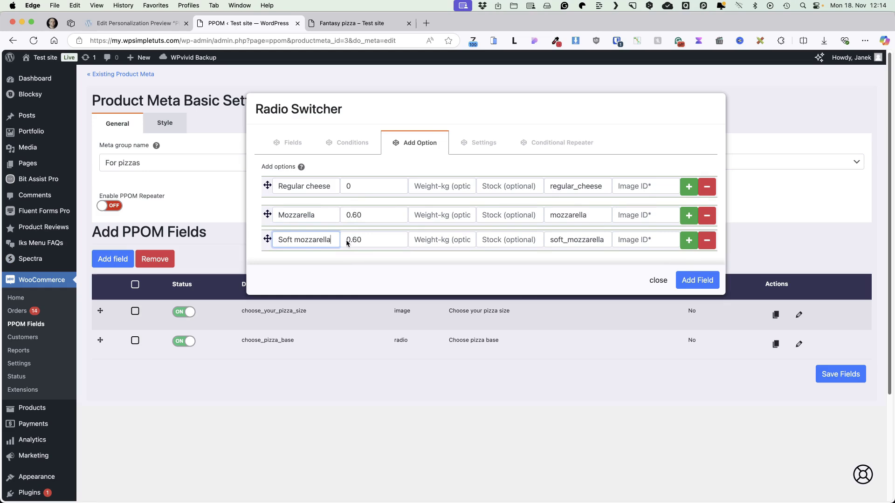
pyautogui.press('Tab')
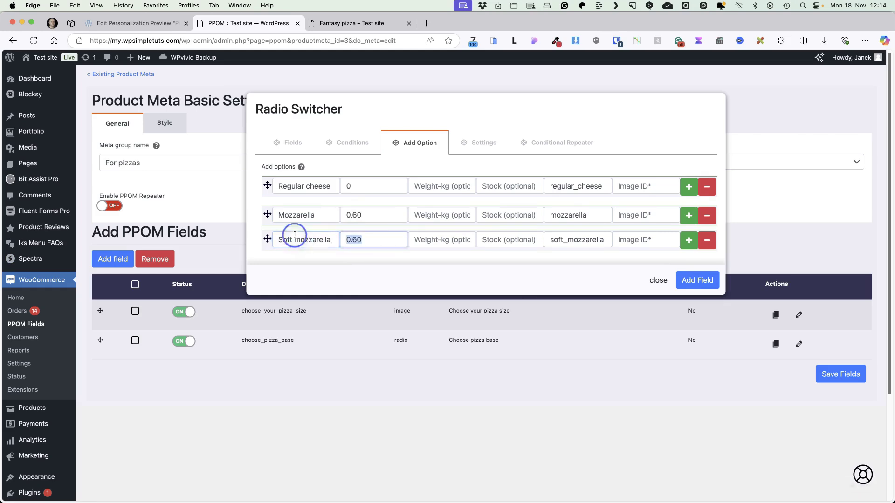
pyautogui.write('1.')
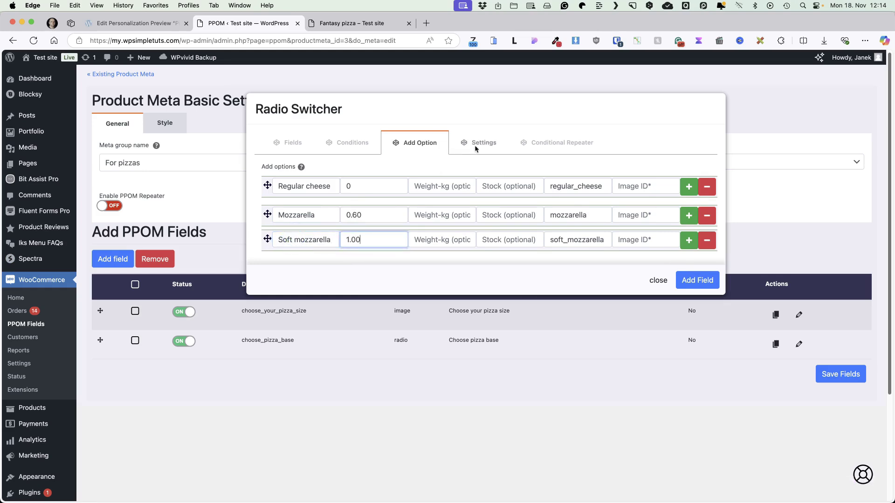
# Step: Set the cheese field's switcher background color to #dc3546
pyautogui.click(484, 143)
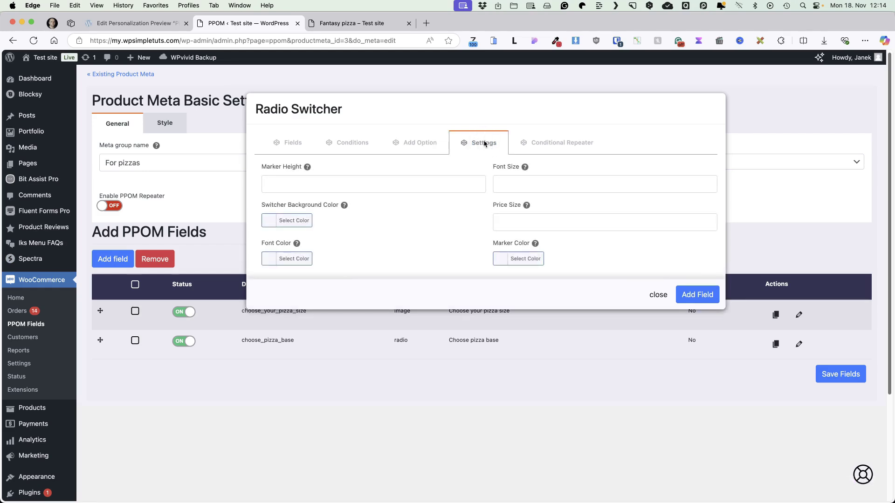
pyautogui.click(290, 225)
pyautogui.click(329, 224)
pyautogui.write('#dc3546')
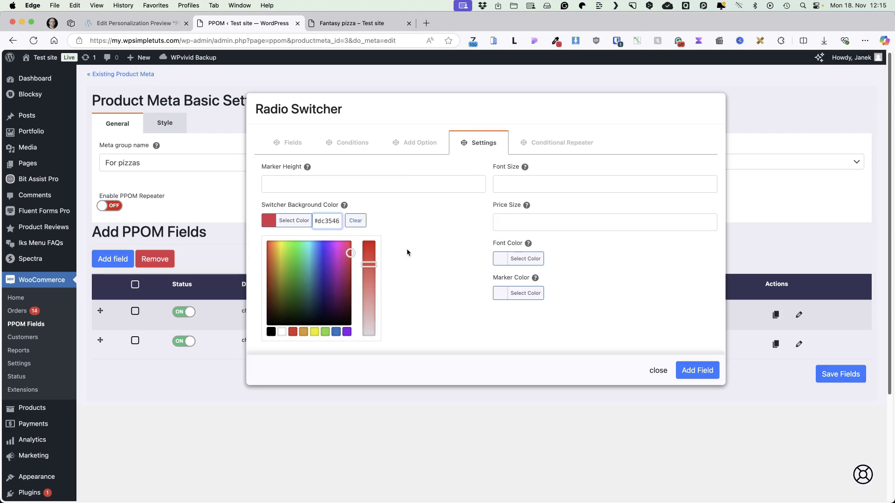
# Step: Set the cheese switcher's marker color to the blue swatch
pyautogui.click(437, 231)
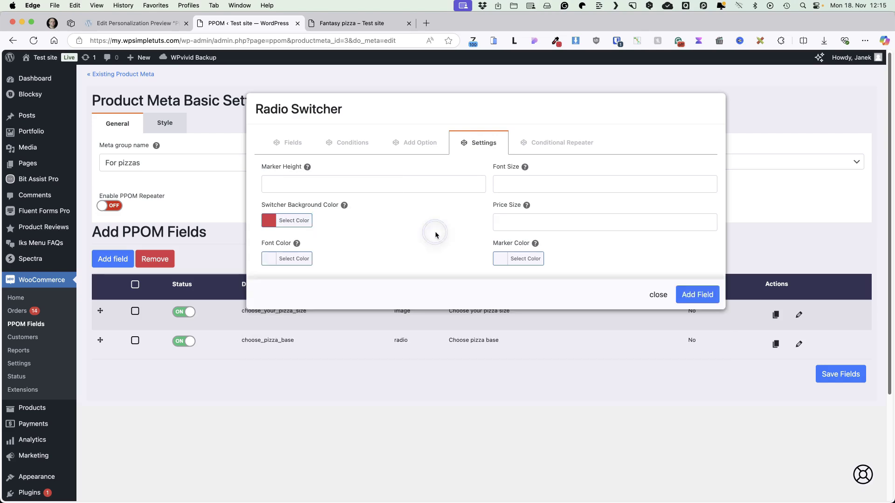
pyautogui.click(530, 258)
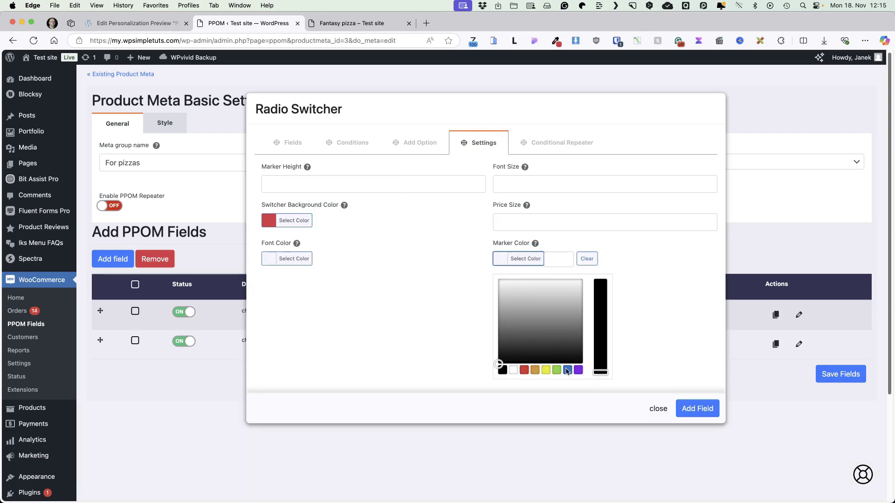
pyautogui.click(567, 370)
pyautogui.click(437, 323)
# Step: Set the cheese switcher's font color to white, and add the field to the "For pizzas" group and save it
pyautogui.click(294, 259)
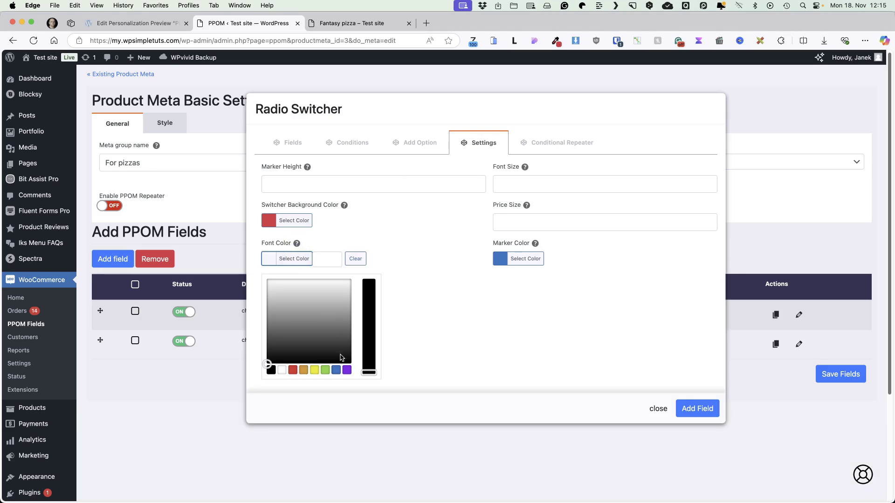
pyautogui.click(283, 371)
pyautogui.click(429, 224)
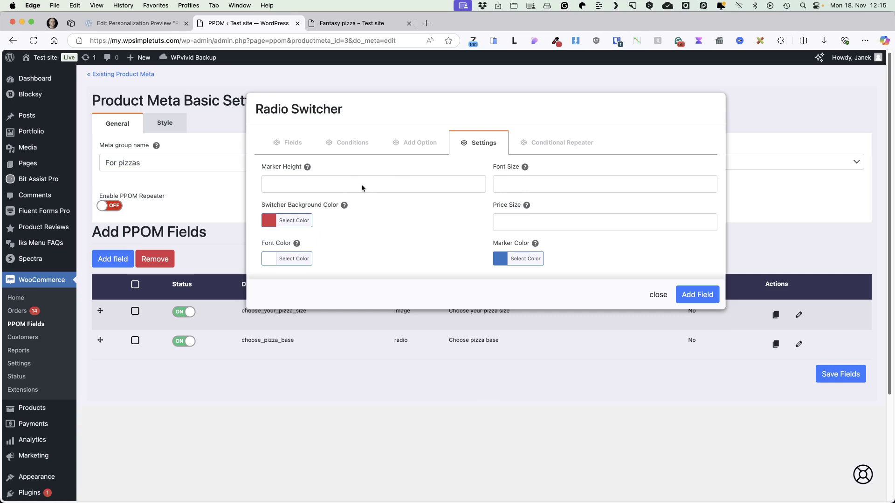
pyautogui.click(701, 287)
pyautogui.click(839, 404)
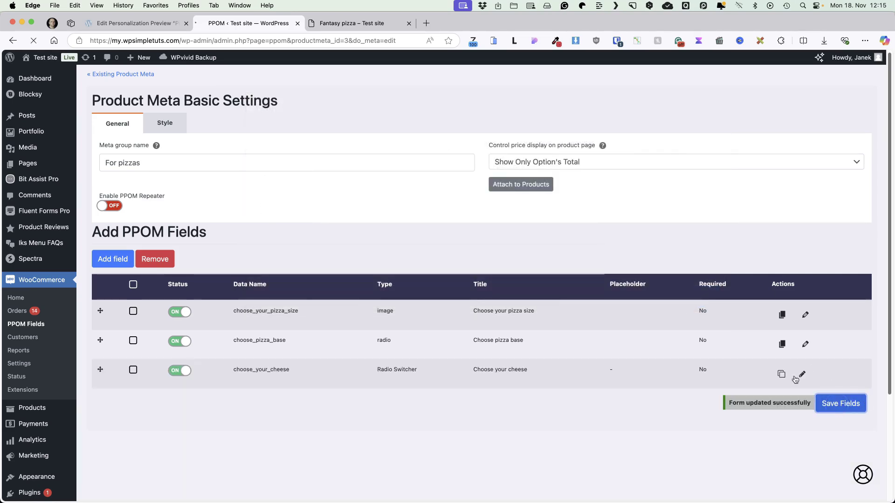
# Step: Reload the Fantasy pizza product page and test the cheese switcher with the largest size and the Panini pizza base selected
pyautogui.click(322, 24)
pyautogui.click(31, 41)
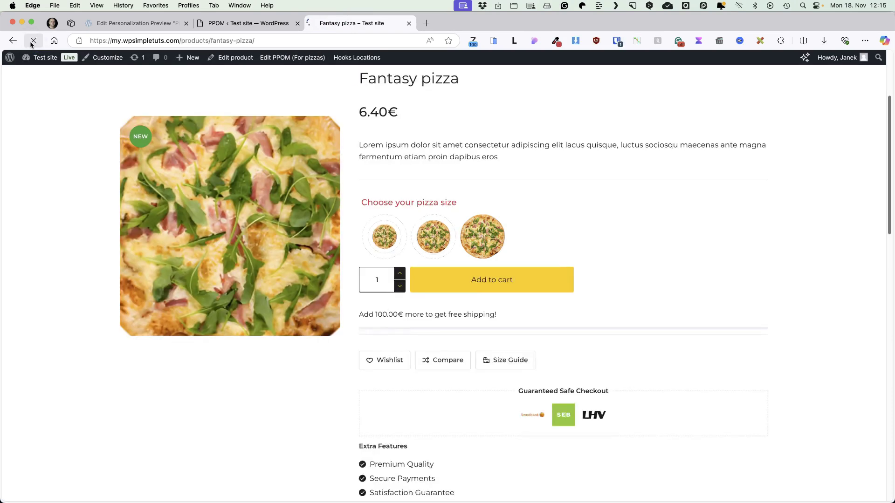
pyautogui.click(384, 309)
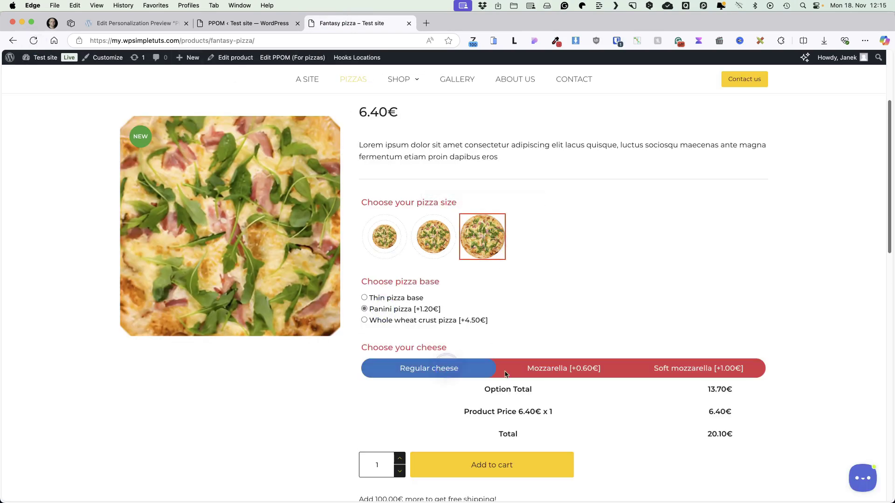
pyautogui.click(554, 378)
pyautogui.click(606, 372)
pyautogui.click(568, 377)
pyautogui.click(422, 378)
pyautogui.click(541, 377)
pyautogui.click(620, 367)
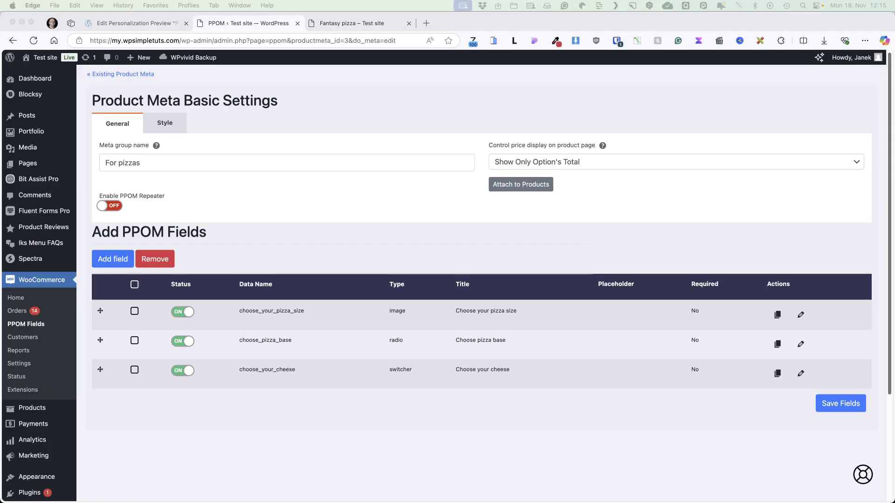
# Step: Back in the PPOM group, create a Checkbox field titled "Dipping sauces"
pyautogui.click(439, 256)
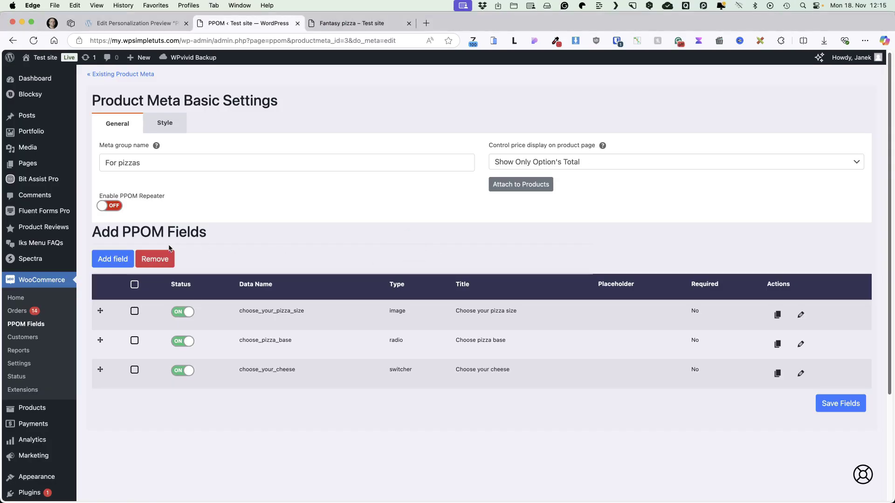
pyautogui.click(116, 259)
pyautogui.click(422, 154)
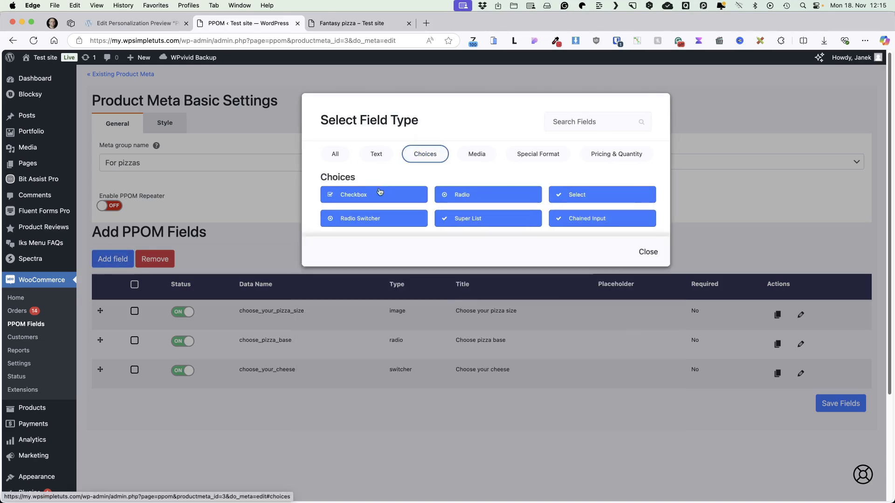
pyautogui.click(362, 193)
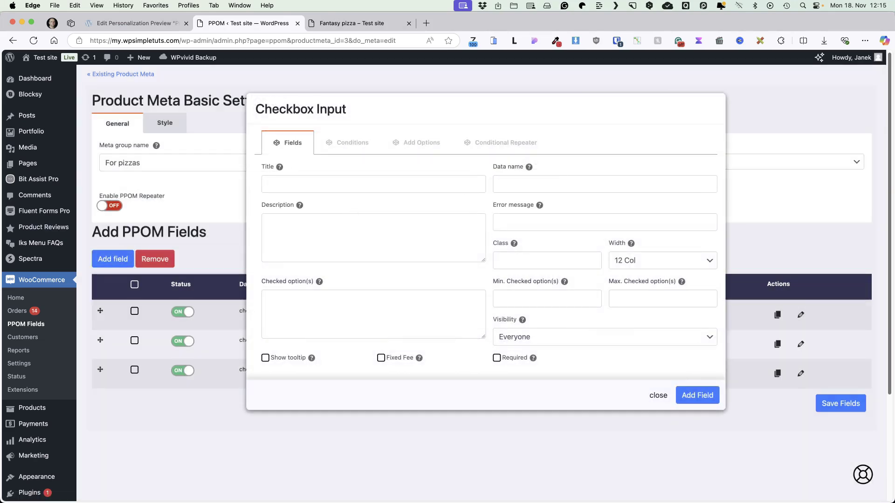
pyautogui.write('Dipping sauces')
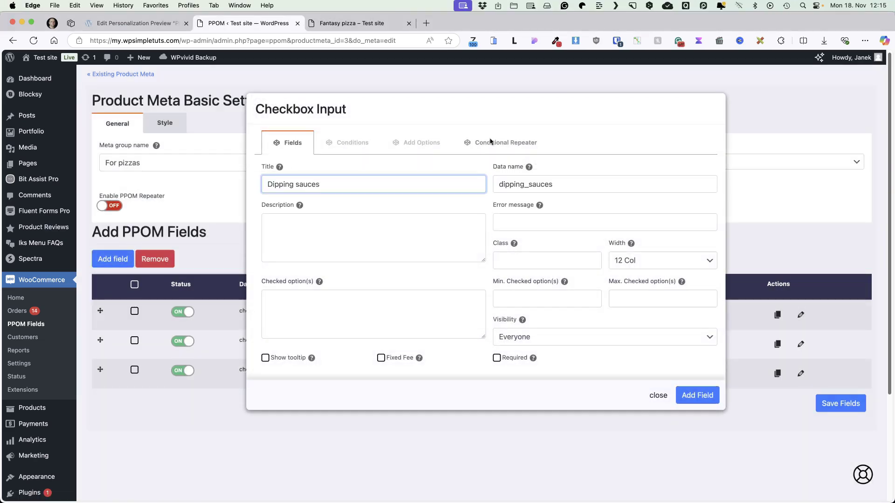
# Step: Enable conditions on the dipping sauces field so that it shows only if "Choose your cheese" has any value
pyautogui.click(352, 142)
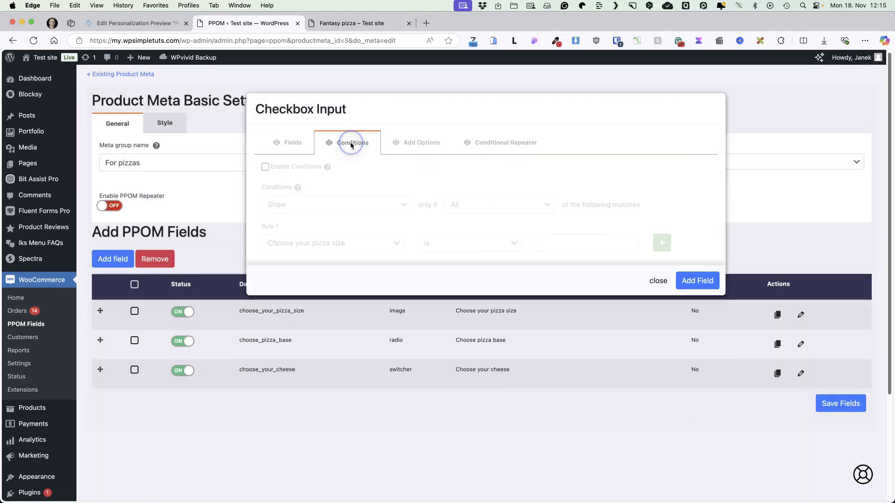
pyautogui.click(266, 167)
pyautogui.click(321, 243)
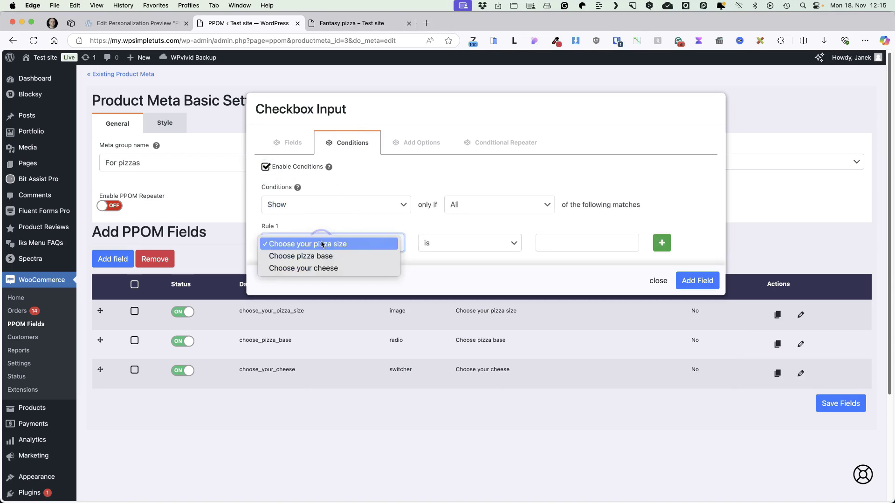
pyautogui.click(306, 268)
pyautogui.click(477, 242)
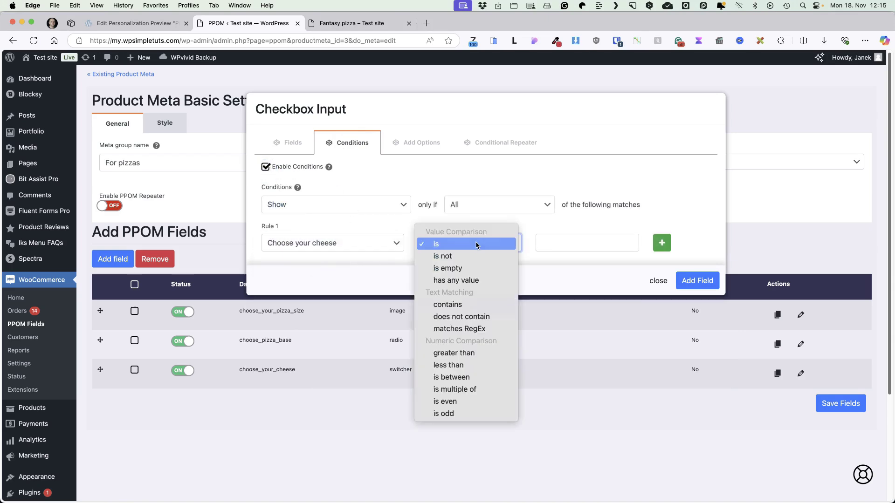
pyautogui.click(456, 280)
# Step: Enter "Dipping sauce" as the first option of the checkbox field with a price of 0.9
pyautogui.click(421, 145)
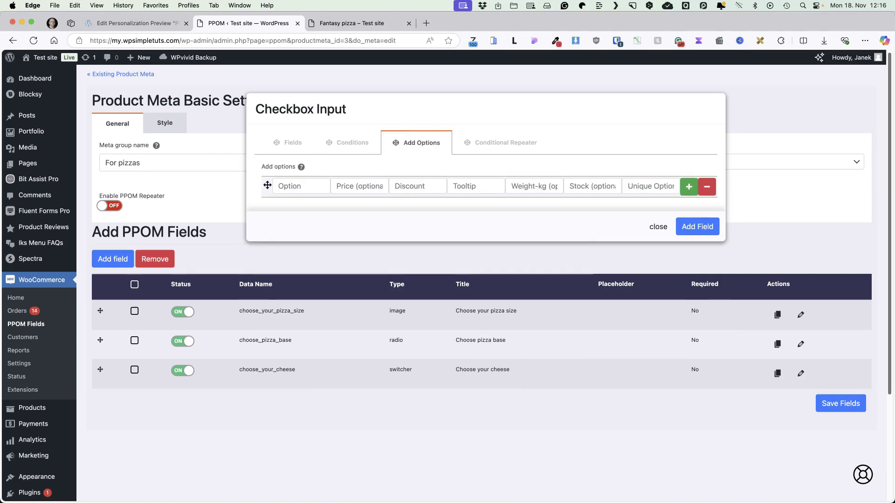
pyautogui.click(296, 186)
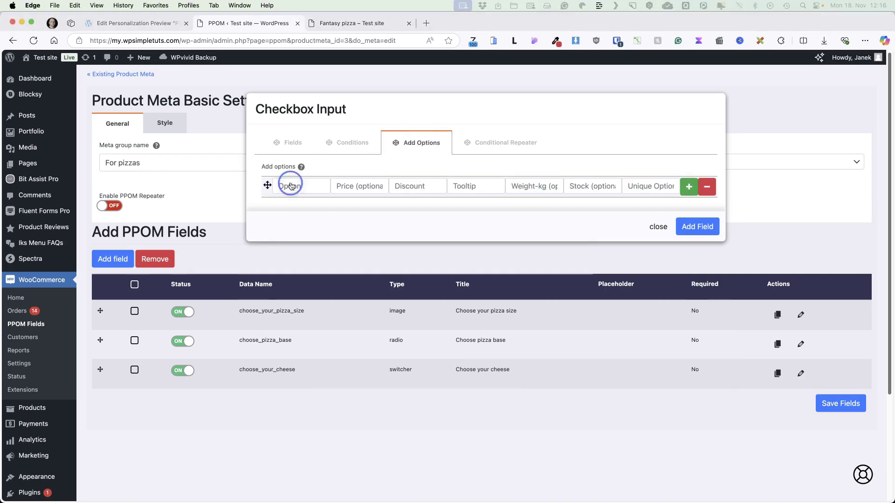
pyautogui.write('Dipping sauce')
pyautogui.click(357, 187)
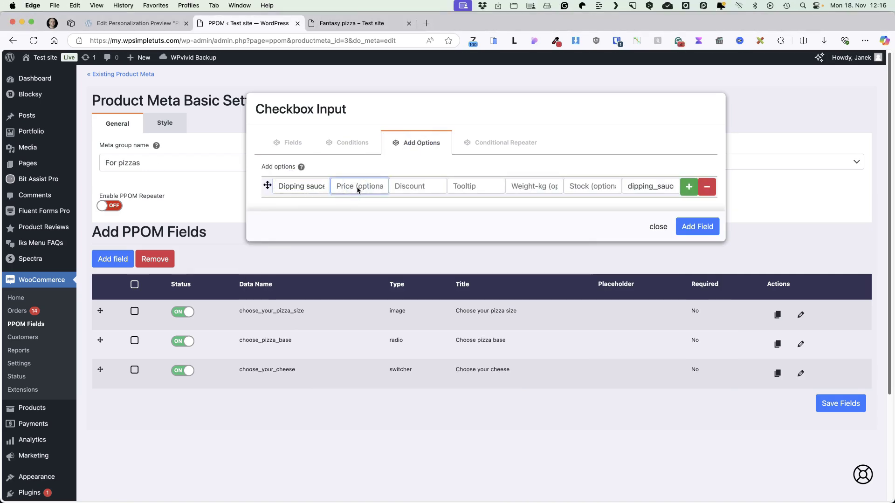
pyautogui.write('0.9')
# Step: Add two more options, Dipping sauce "Ranch" and Dipping sauce "Mild Chili", each with a price of 0.9
pyautogui.click(689, 186)
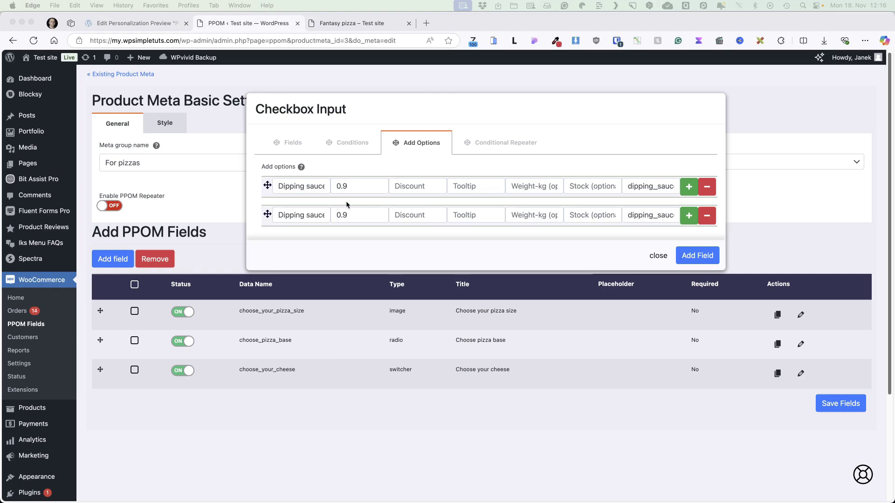
pyautogui.click(707, 216)
pyautogui.click(688, 187)
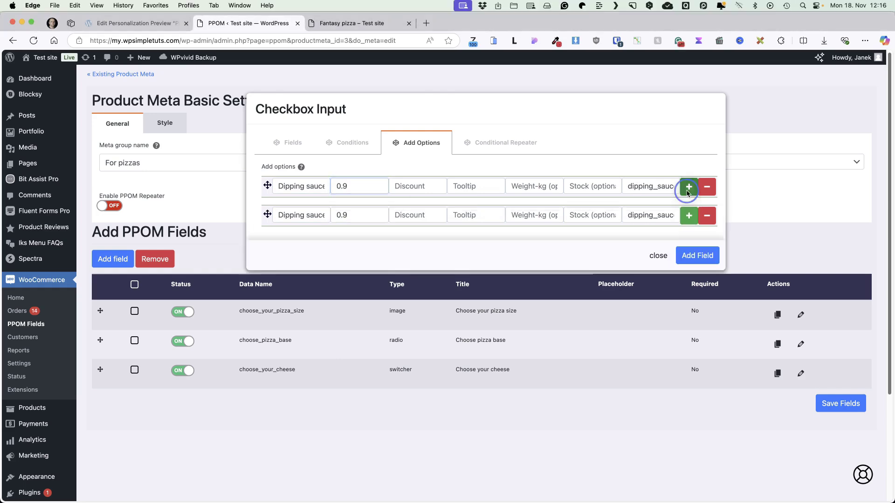
pyautogui.click(310, 215)
pyautogui.write('"Ranch"')
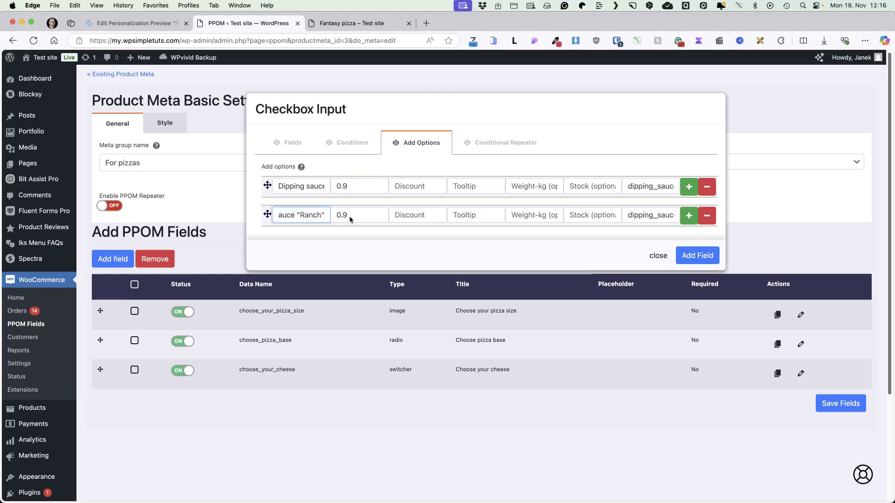
pyautogui.click(689, 216)
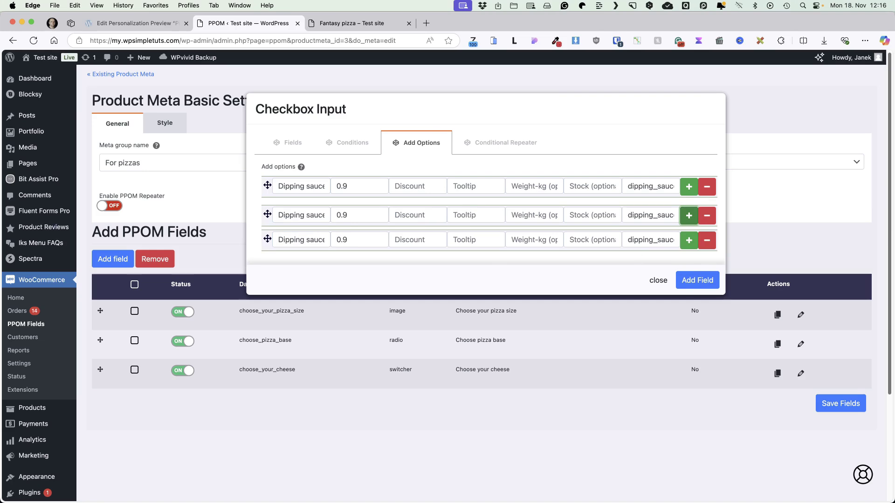
pyautogui.click(309, 239)
pyautogui.write('"Mild Chili"')
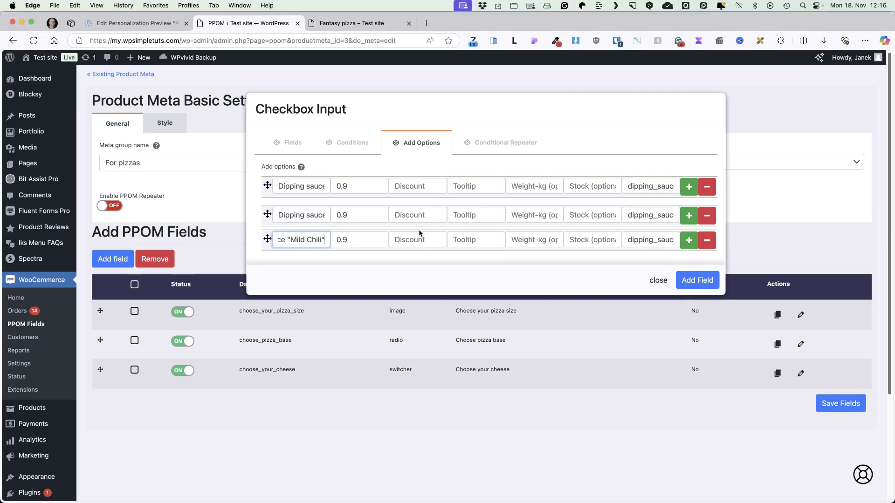
# Step: Add the dipping sauces field to the group and save the fields
pyautogui.click(697, 280)
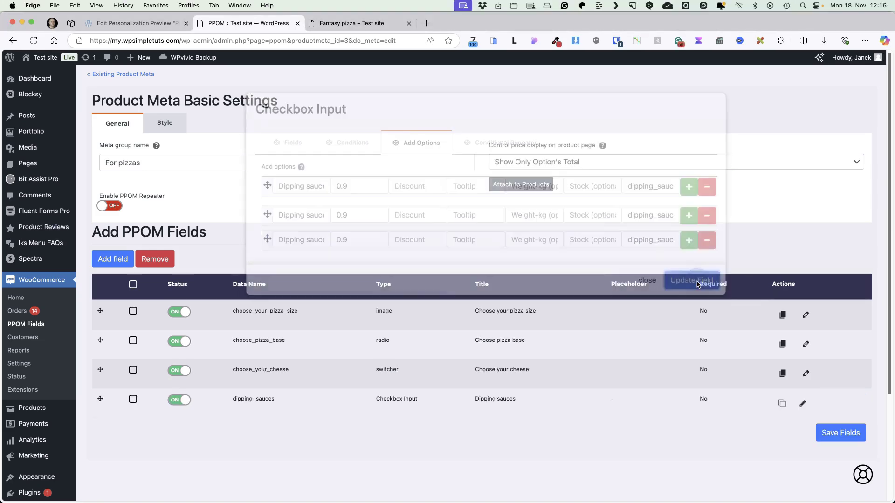
pyautogui.scroll(-3, 669, 277)
pyautogui.scroll(2, 678, 295)
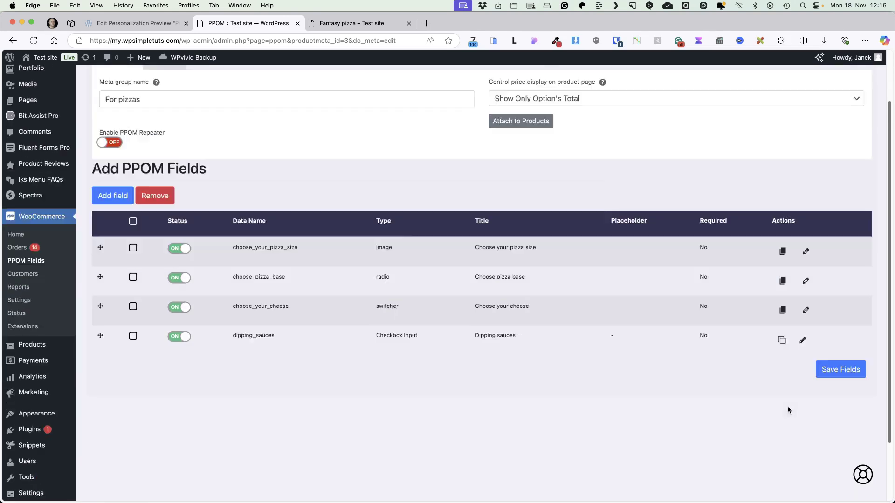
pyautogui.scroll(-1, 787, 407)
pyautogui.click(837, 315)
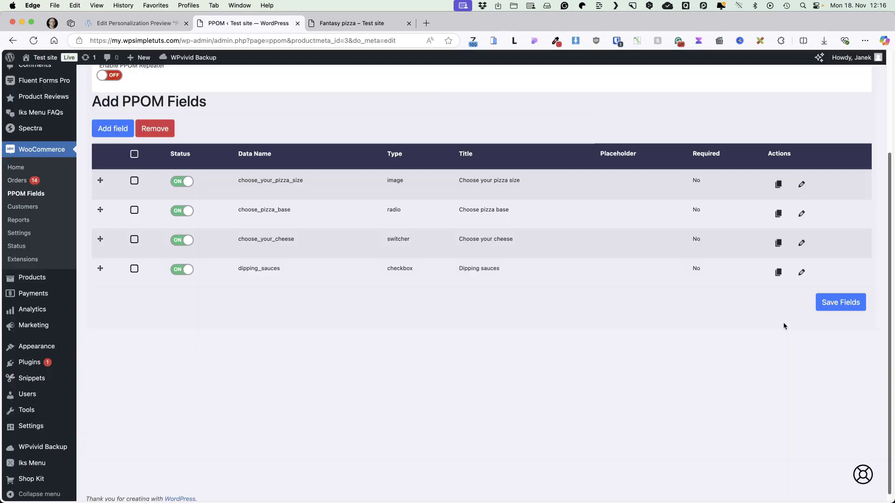
# Step: Duplicate the dipping sauces field, title the copy "Toppings", and check its display conditions
pyautogui.click(777, 274)
pyautogui.scroll(3, 478, 220)
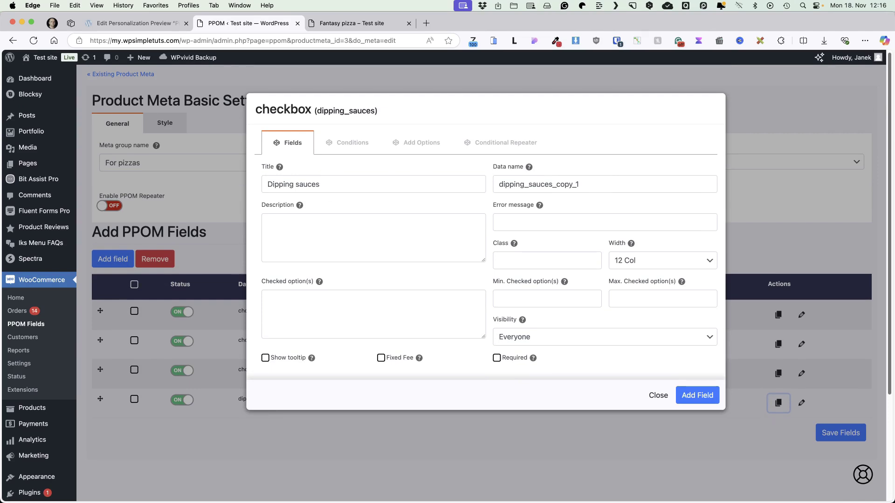
pyautogui.tripleClick(329, 182)
pyautogui.write('Toppings')
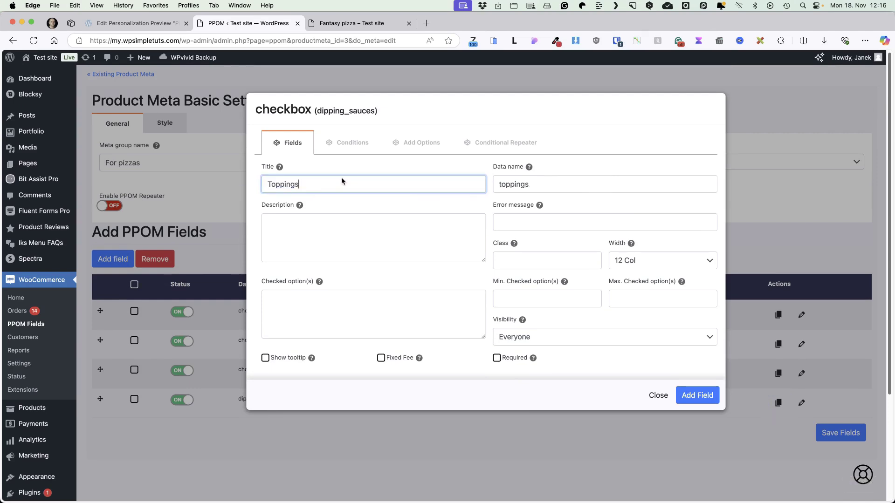
pyautogui.click(352, 144)
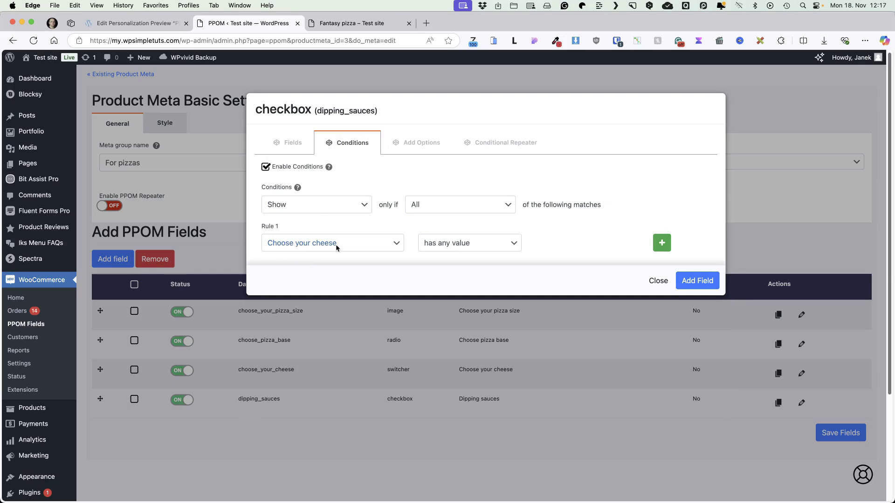
# Step: Remove two of the copied sauce options from the toppings field and rename the remaining one "Extra cheese"
pyautogui.click(418, 141)
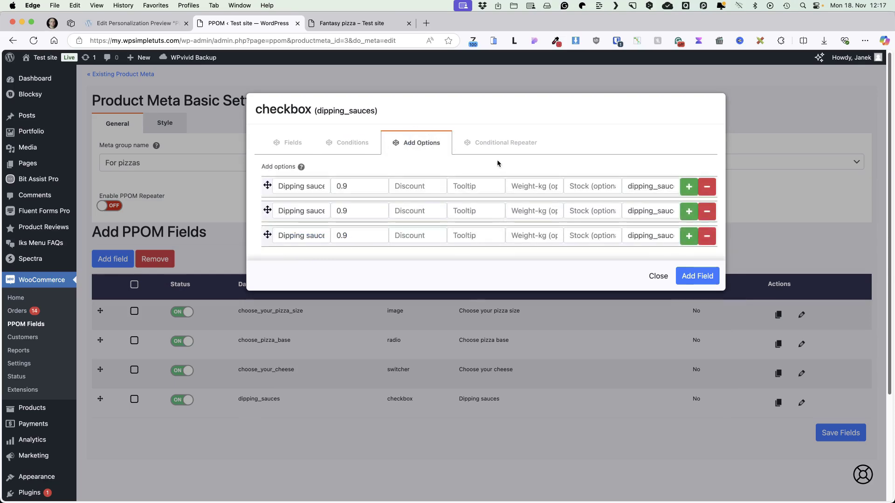
pyautogui.click(706, 211)
pyautogui.click(706, 211)
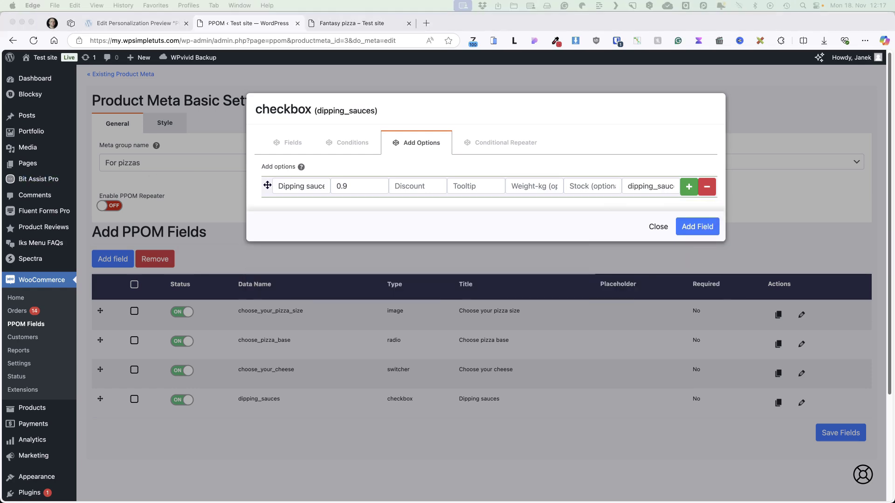
pyautogui.click(295, 185)
pyautogui.press('super+a')
pyautogui.write('Extra cheese')
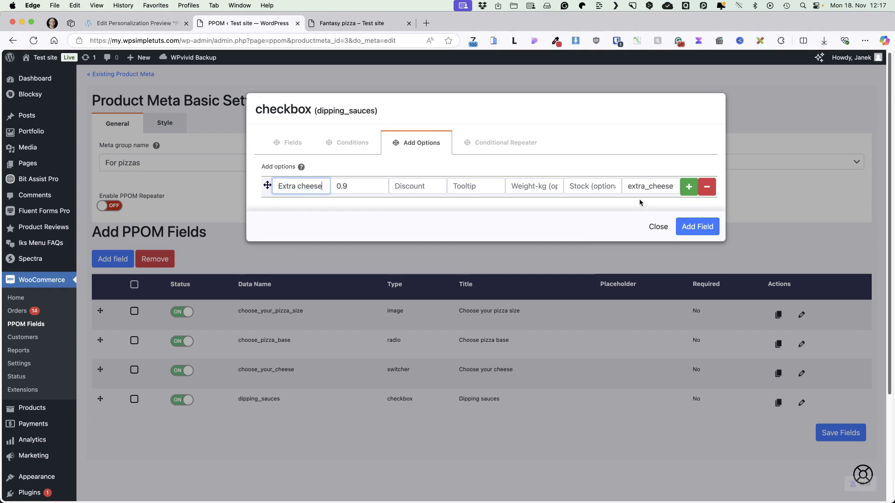
# Step: Add a second topping option named "Kebab" with a price of 1.5
pyautogui.click(688, 187)
pyautogui.click(301, 215)
pyautogui.press('super+a')
pyautogui.write('Kebab')
pyautogui.press('Tab')
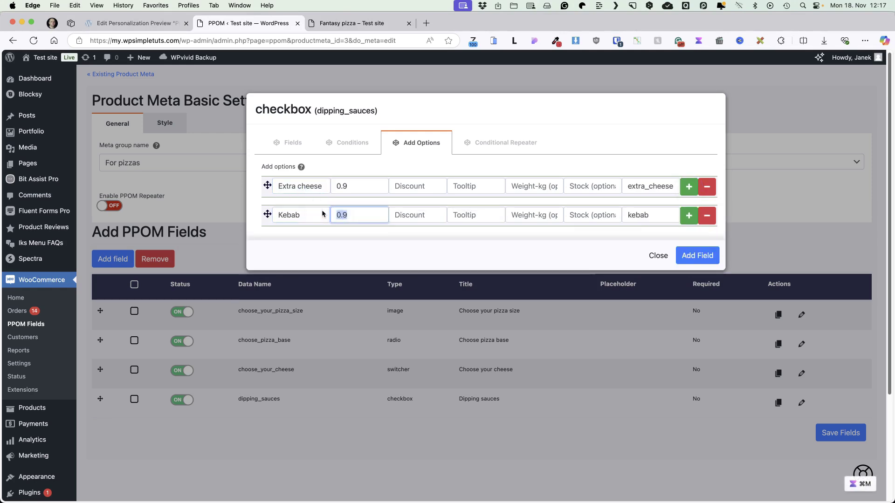
pyautogui.write('1.5')
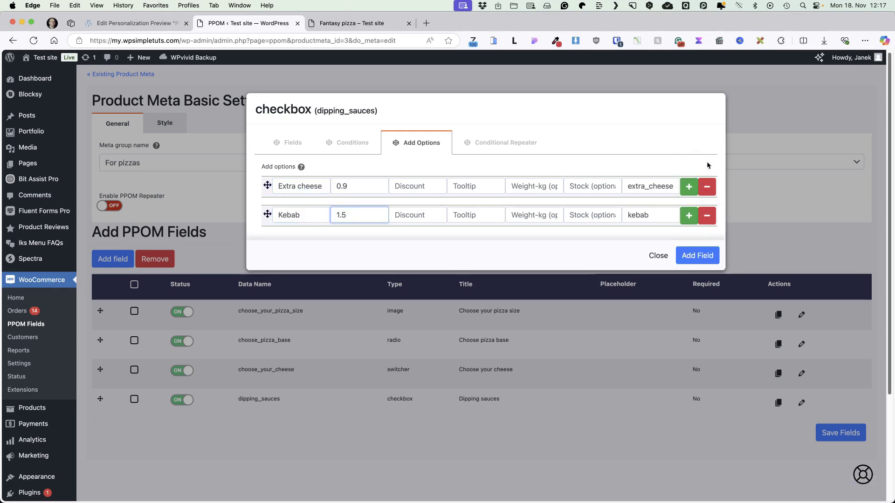
# Step: Add a third topping option named "Barbeque minced meat"
pyautogui.click(687, 215)
pyautogui.click(301, 239)
pyautogui.press('super+a')
pyautogui.press('super+v')
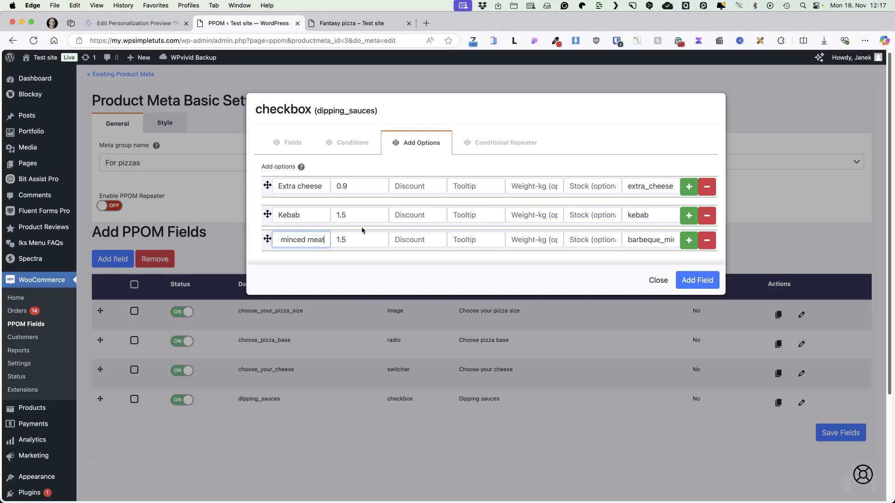
# Step: Add "Smoked chicken" and "Jalapeno" as further topping options, each priced 1.5
pyautogui.click(688, 241)
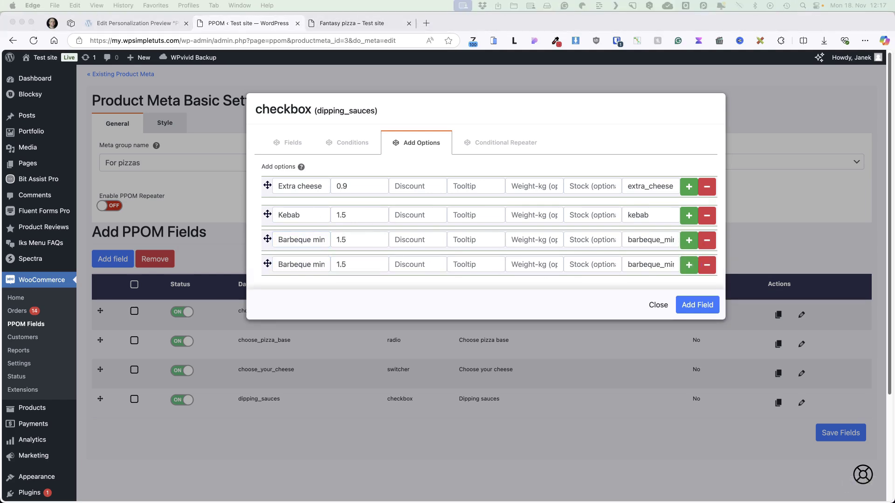
pyautogui.click(304, 263)
pyautogui.press('super+a')
pyautogui.press('super+v')
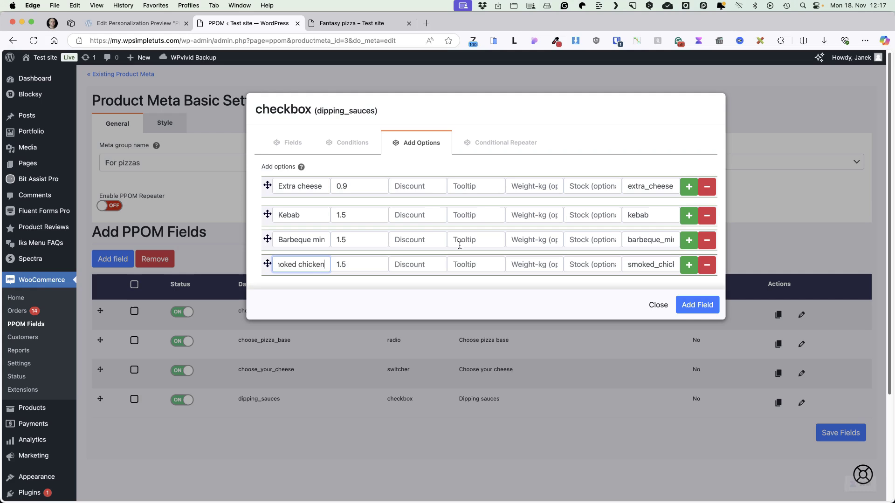
pyautogui.click(686, 266)
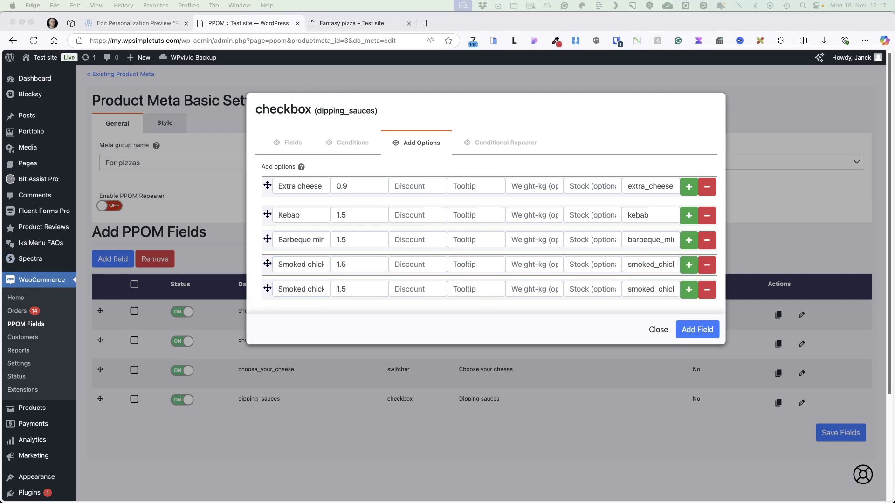
pyautogui.click(296, 289)
pyautogui.press('super+a')
pyautogui.press('super+v')
# Step: Add "Ham" and "Makra" to the topping options, each priced 1.5
pyautogui.click(689, 290)
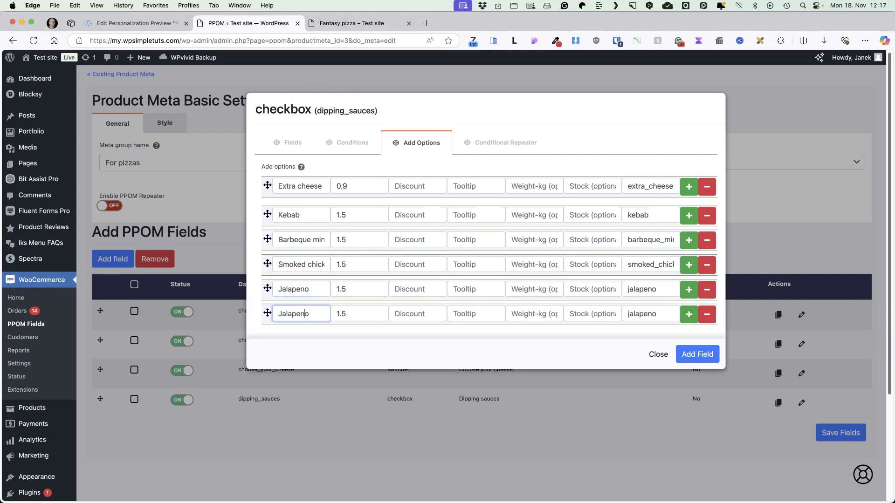
pyautogui.press('super+a')
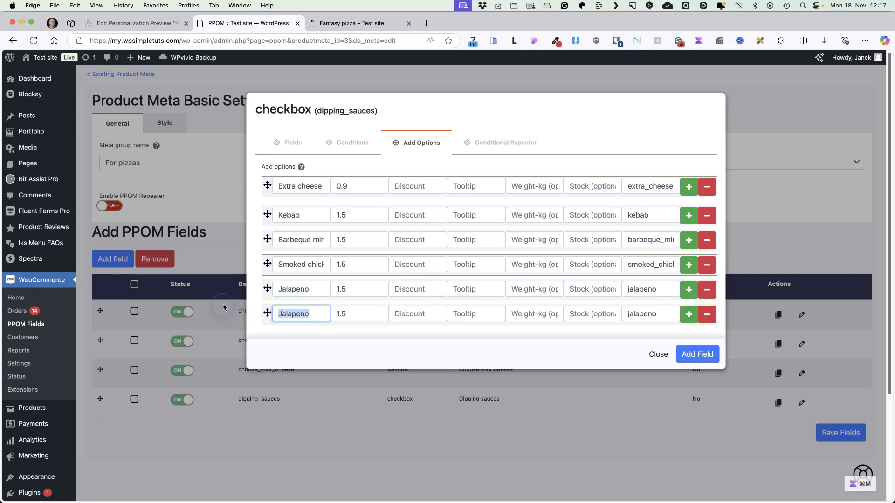
pyautogui.write('Ham')
pyautogui.click(687, 315)
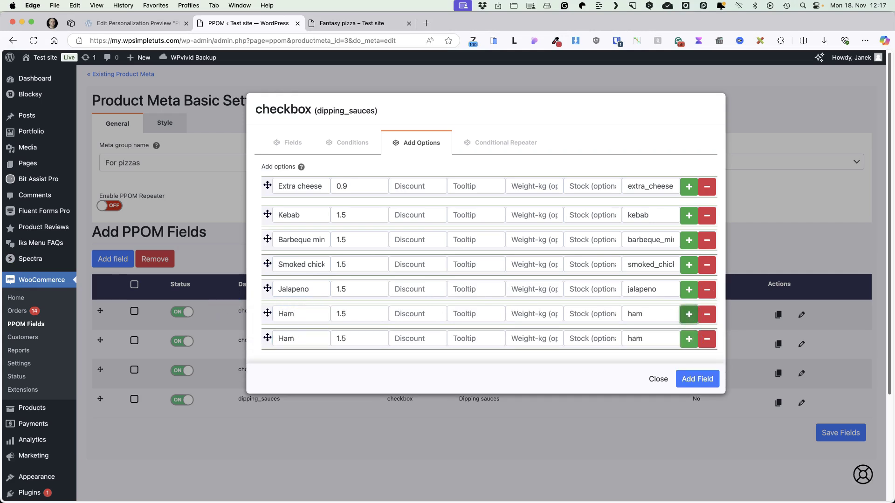
pyautogui.click(300, 338)
pyautogui.press('super+a')
pyautogui.write('Makra')
# Step: Add "Minced meat" and "Champignons" to the topping options, each priced 1.5
pyautogui.click(688, 338)
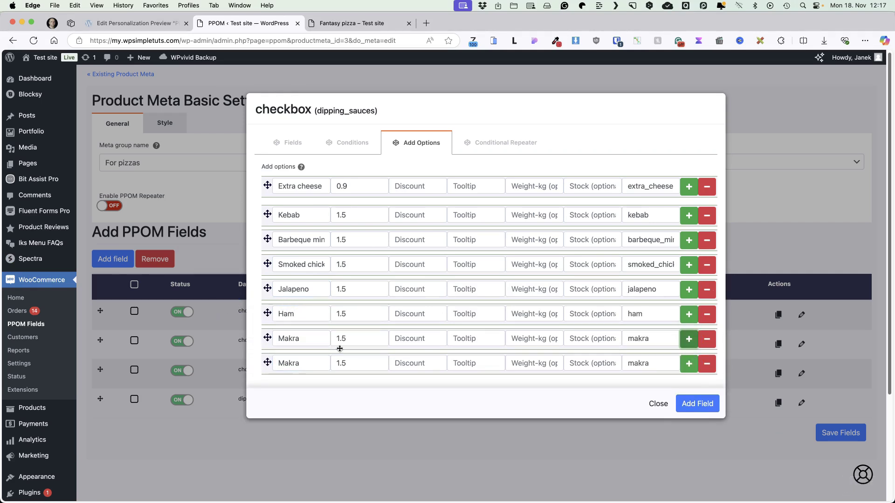
pyautogui.click(303, 363)
pyautogui.press('super+a')
pyautogui.write('Minced meat')
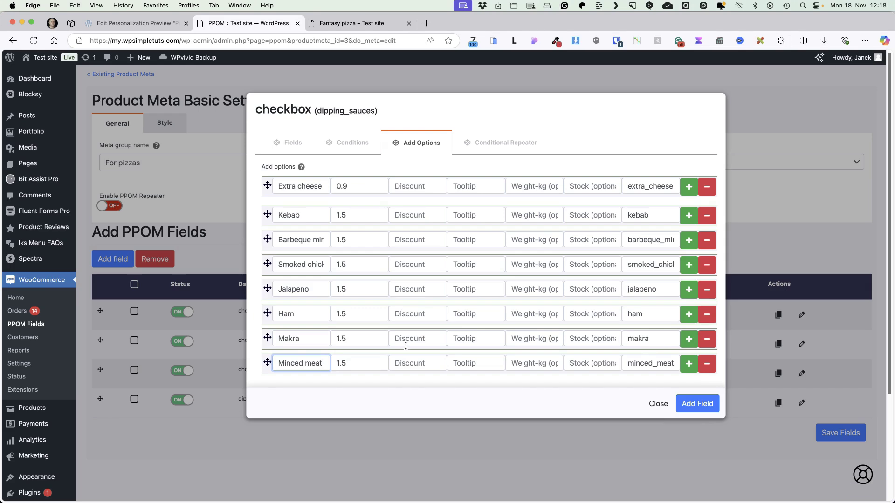
pyautogui.click(689, 363)
pyautogui.click(280, 392)
pyautogui.press('super+a')
pyautogui.write('Champignons')
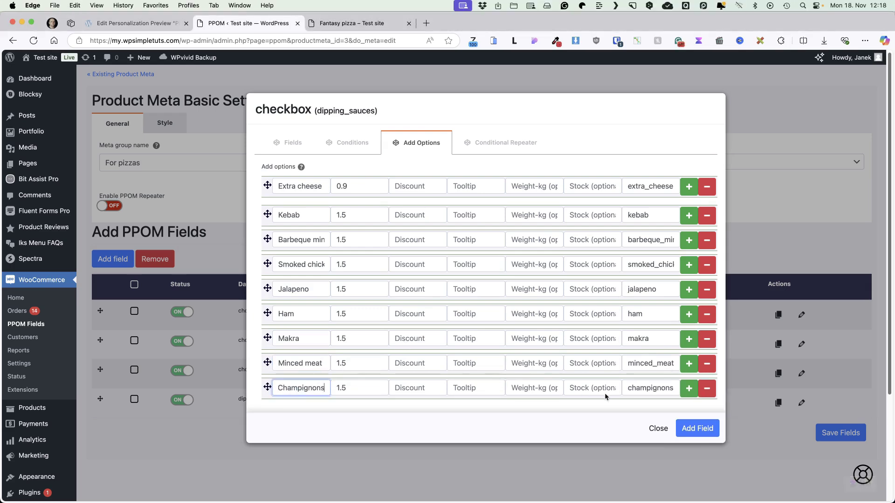
# Step: Add a last topping option named "Salami" priced 1.5, and save the toppings field to the pizza field group
pyautogui.click(689, 388)
pyautogui.click(280, 412)
pyautogui.press('super+a')
pyautogui.write('Sa')
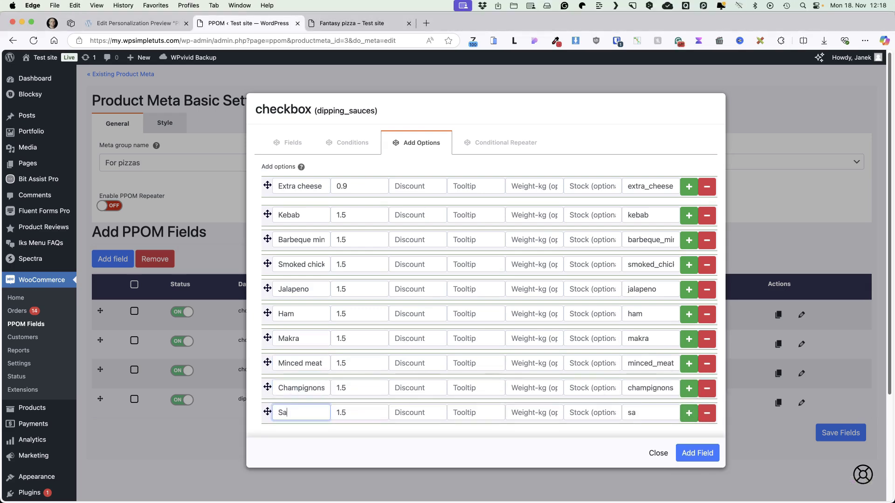
pyautogui.write('lami')
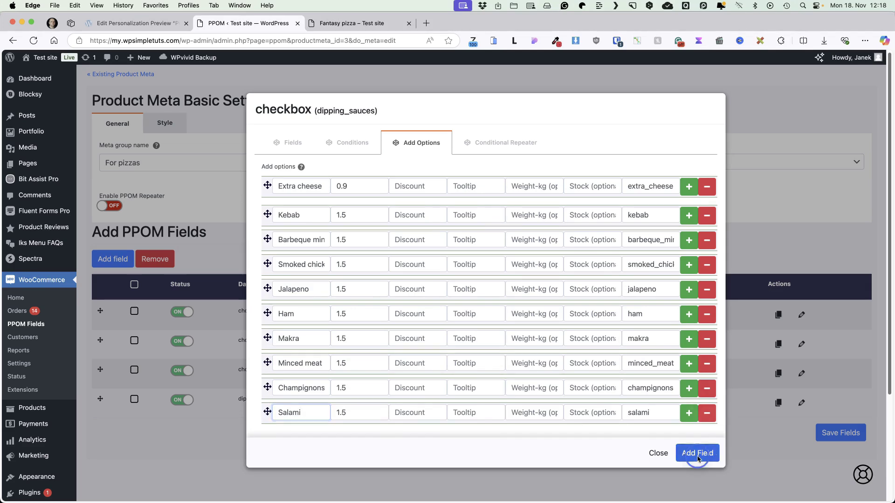
pyautogui.click(698, 453)
pyautogui.click(834, 462)
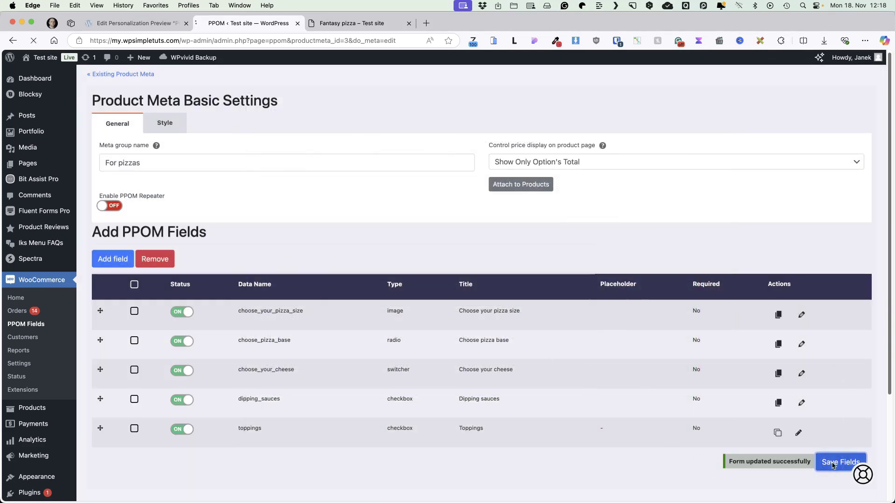
# Step: Reload the Fantasy pizza product page and choose the largest size, the Panini pizza base and Mozzarella to test the conditional fields
pyautogui.hotkey('ctrl', 'Tab')
pyautogui.click(34, 40)
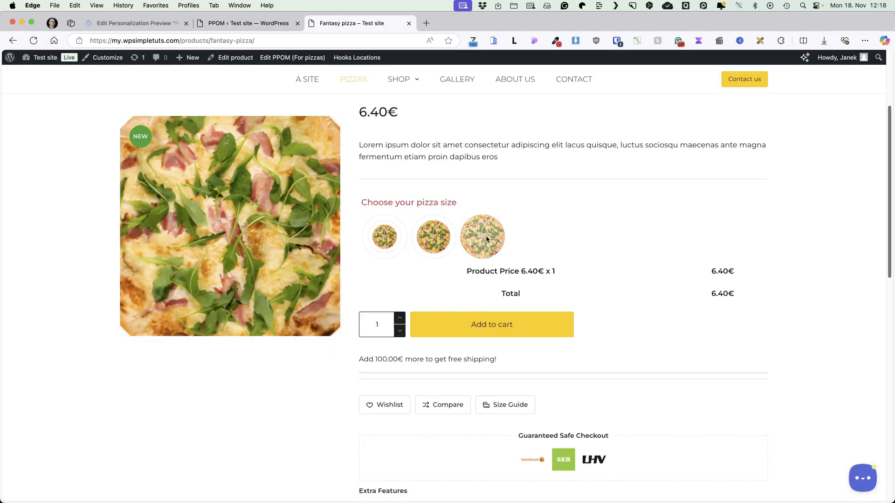
pyautogui.click(398, 309)
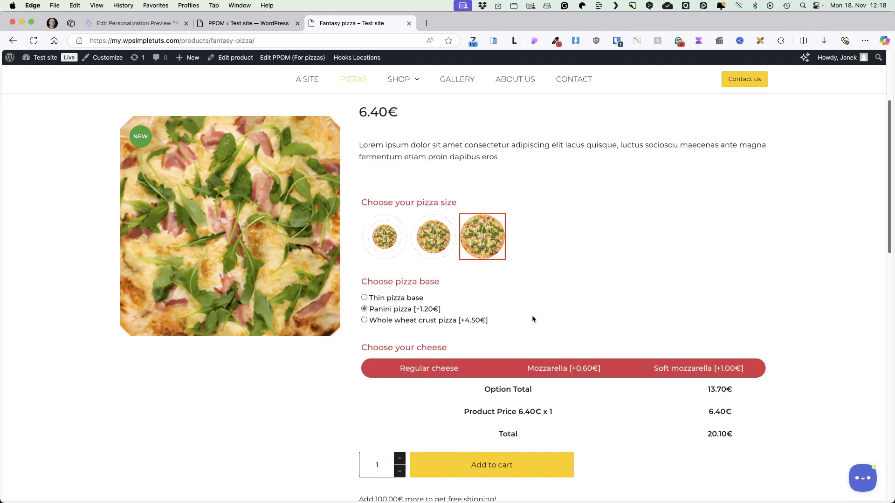
pyautogui.scroll(-5, 532, 315)
pyautogui.click(571, 188)
# Step: Test the extras by selecting the Ranch dipping sauce and the Ham, Champignons, Salami, Jalapeno and Kebab toppings
pyautogui.click(411, 252)
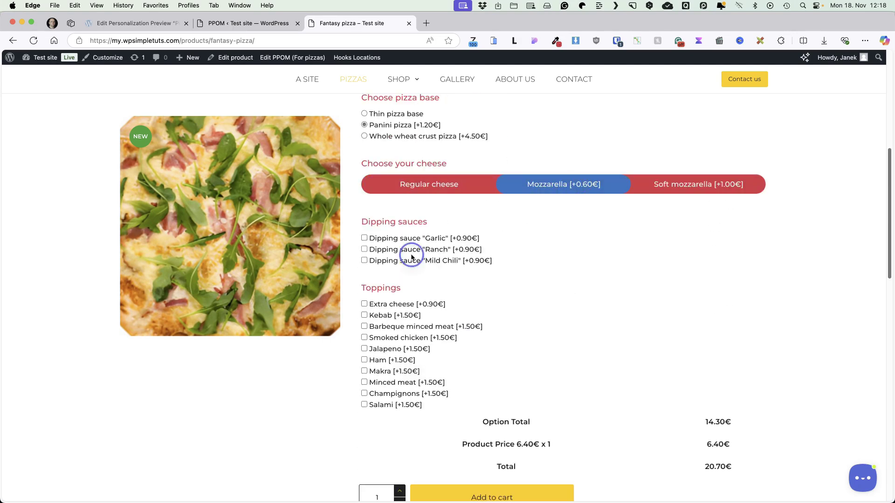
pyautogui.click(382, 359)
pyautogui.click(384, 394)
pyautogui.click(382, 405)
pyautogui.click(394, 349)
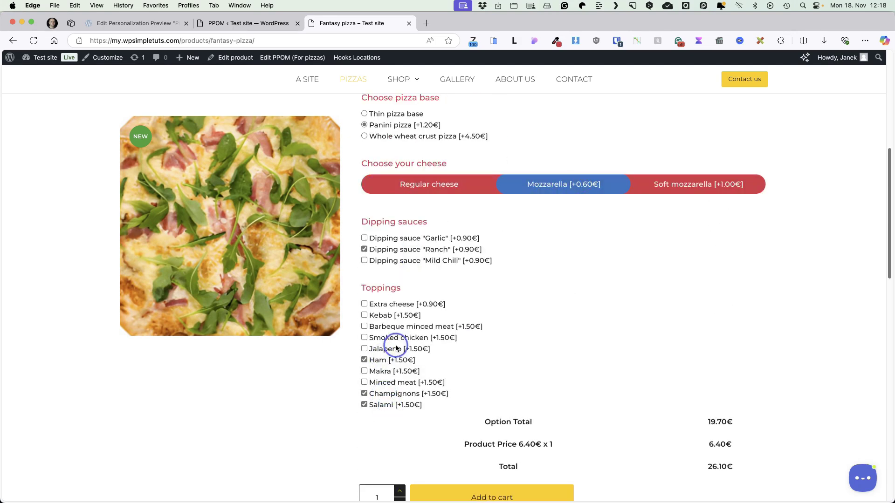
pyautogui.click(396, 316)
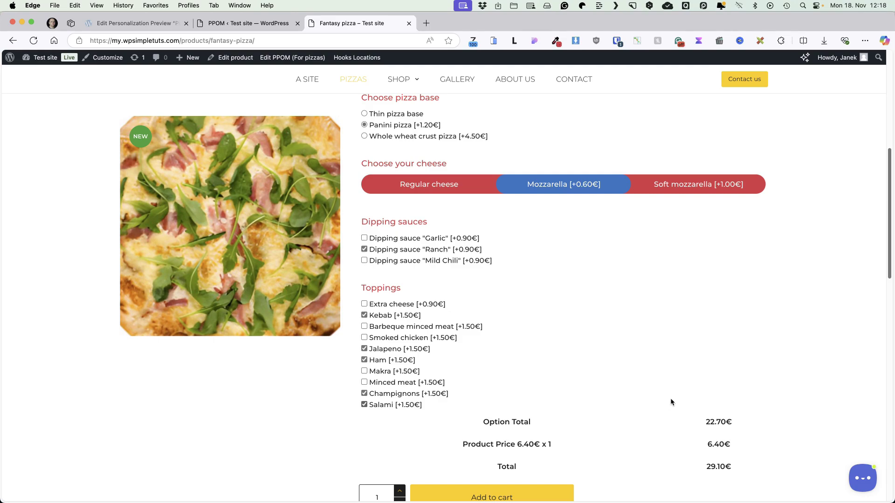
# Step: Return to the PPOM field groups in the site admin and open the list of personalization previews
pyautogui.click(247, 23)
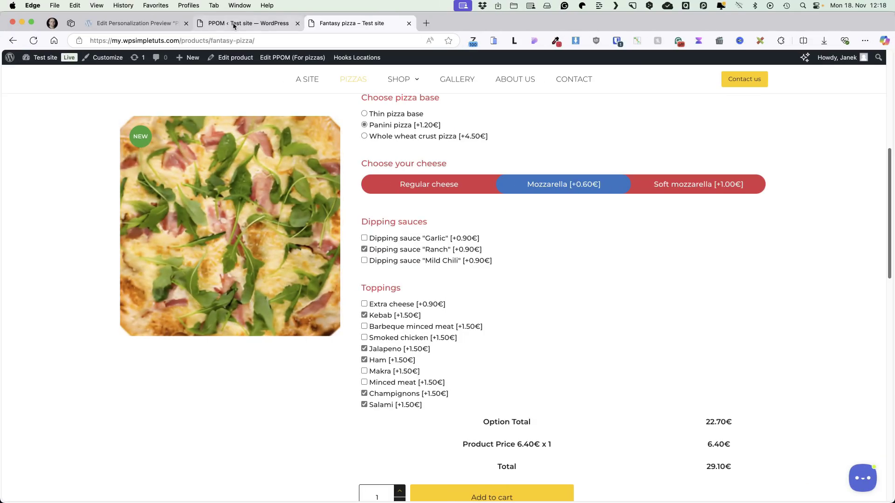
pyautogui.click(241, 26)
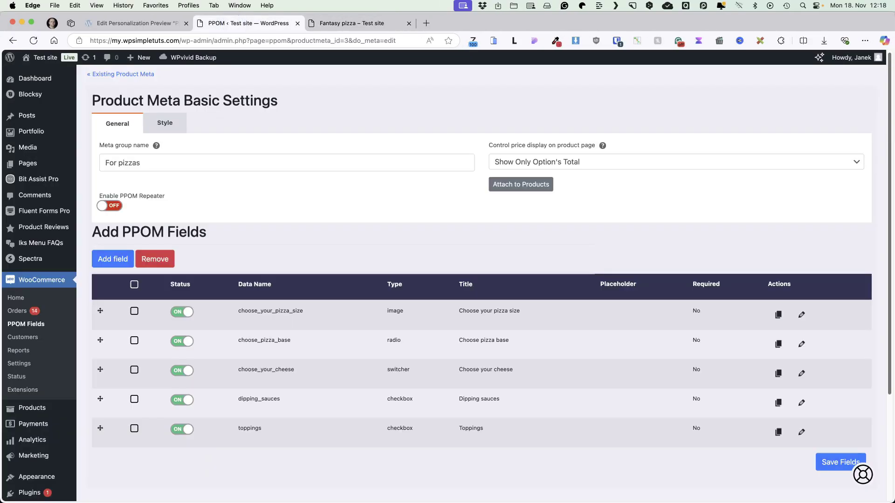
pyautogui.scroll(-2, 282, 248)
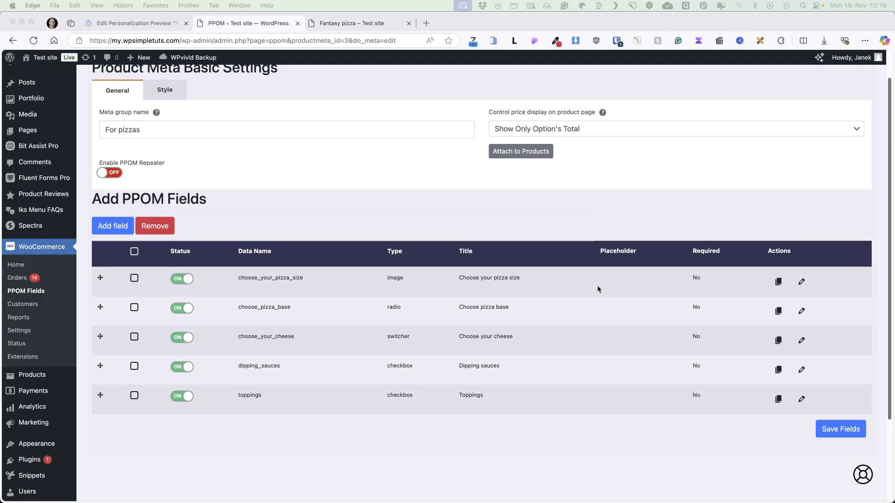
pyautogui.scroll(2, 598, 289)
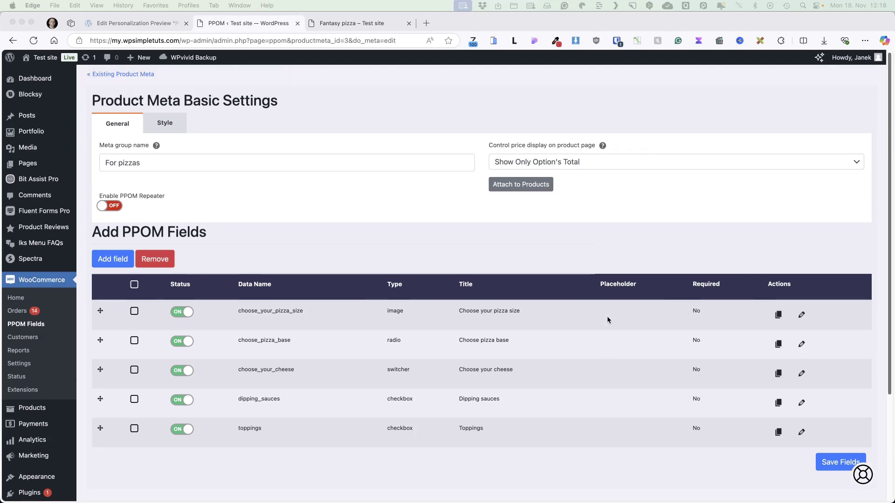
pyautogui.click(30, 326)
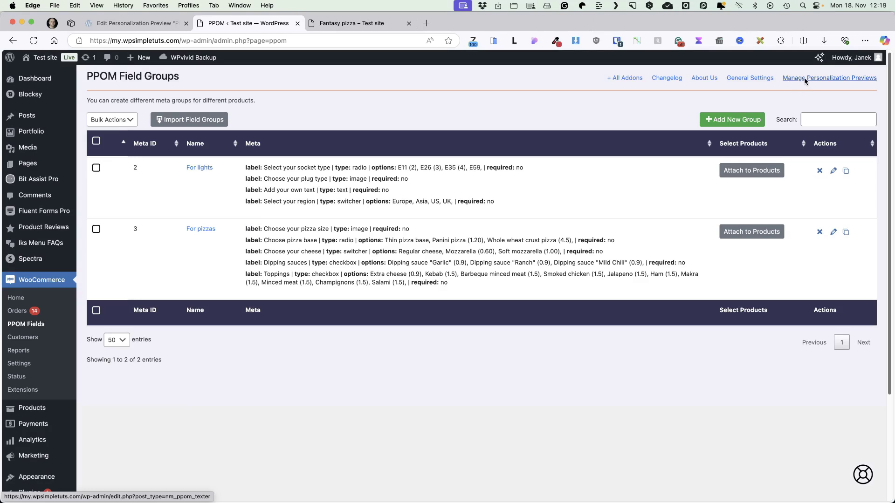
pyautogui.click(804, 77)
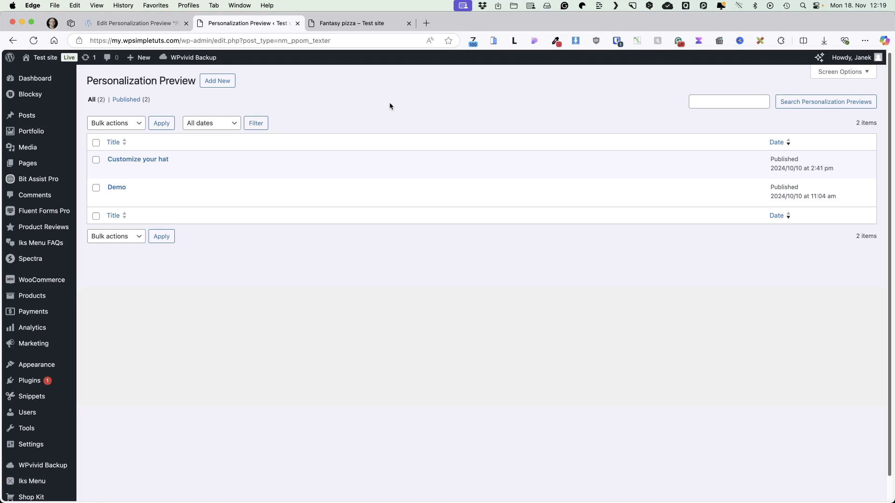
# Step: Create a new personalization preview titled "Pizza box" using the pizza box image from the media library
pyautogui.click(212, 81)
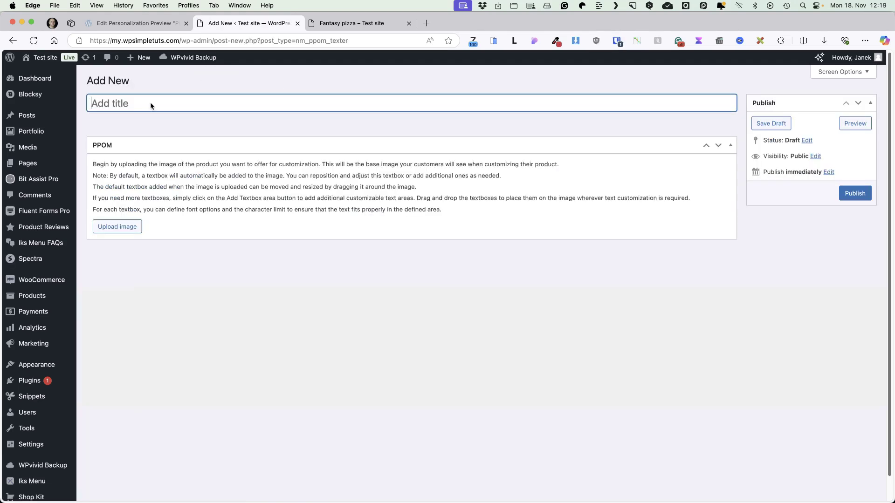
pyautogui.write('Pizza box')
pyautogui.click(122, 225)
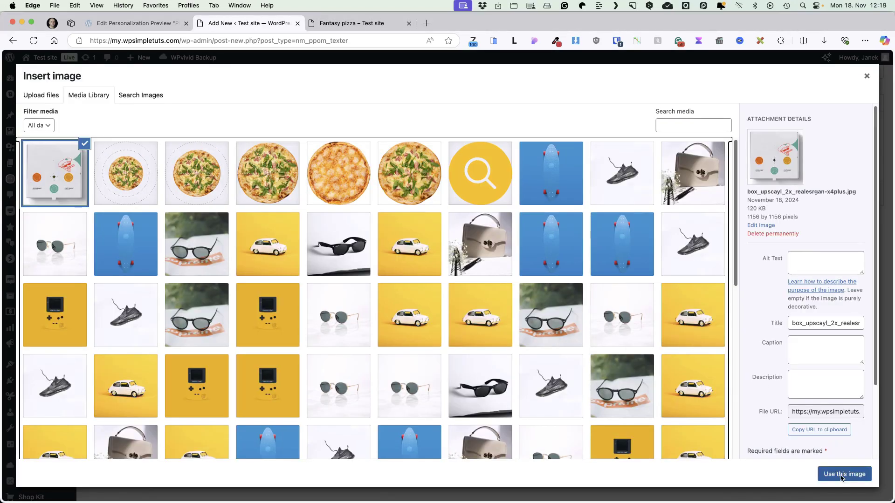
pyautogui.click(843, 475)
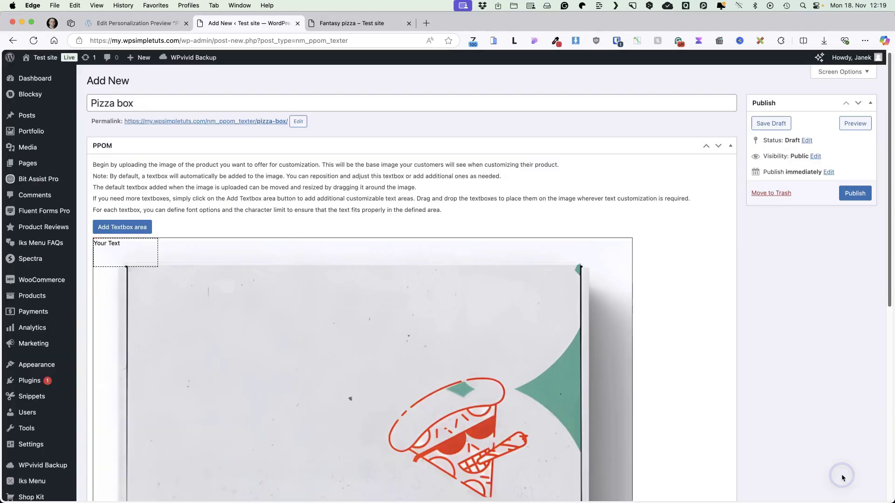
# Step: Place the default textbox as a wide strip above the pizza drawing on the box and title it "Add your personal message"
pyautogui.scroll(-3, 457, 315)
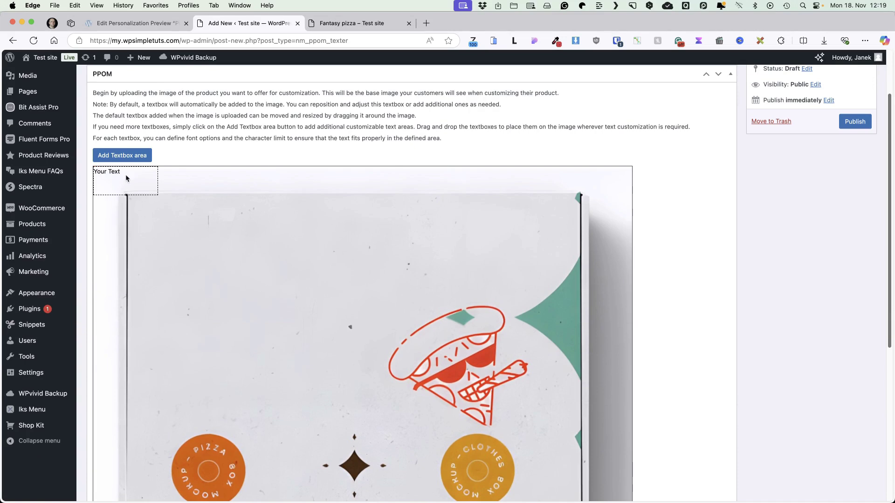
pyautogui.moveTo(125, 178); pyautogui.dragTo(522, 262)
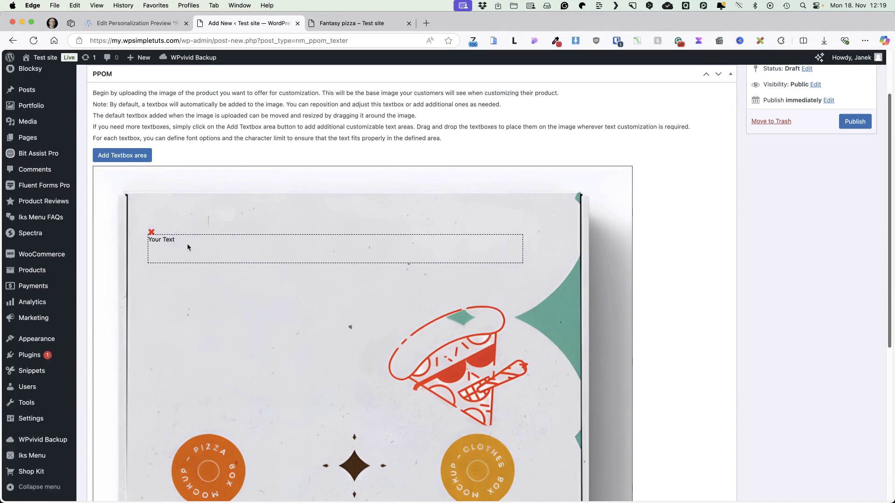
pyautogui.click(187, 247)
pyautogui.click(788, 183)
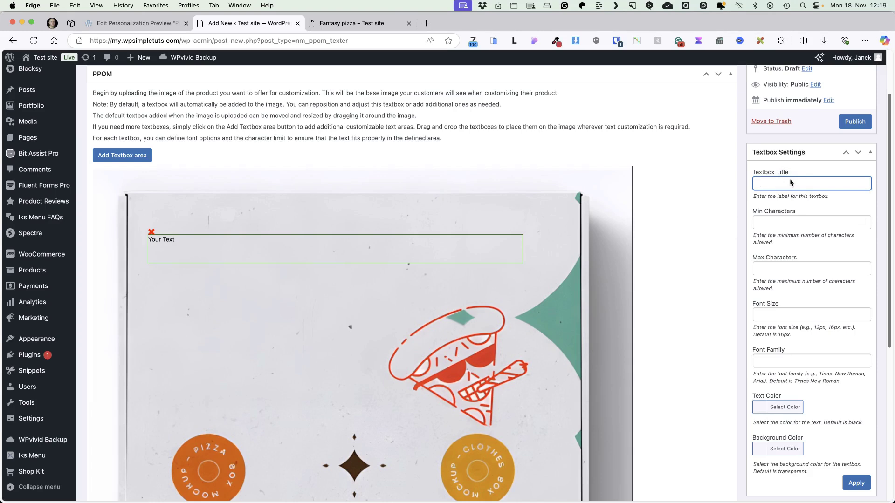
pyautogui.write('Add your personal message')
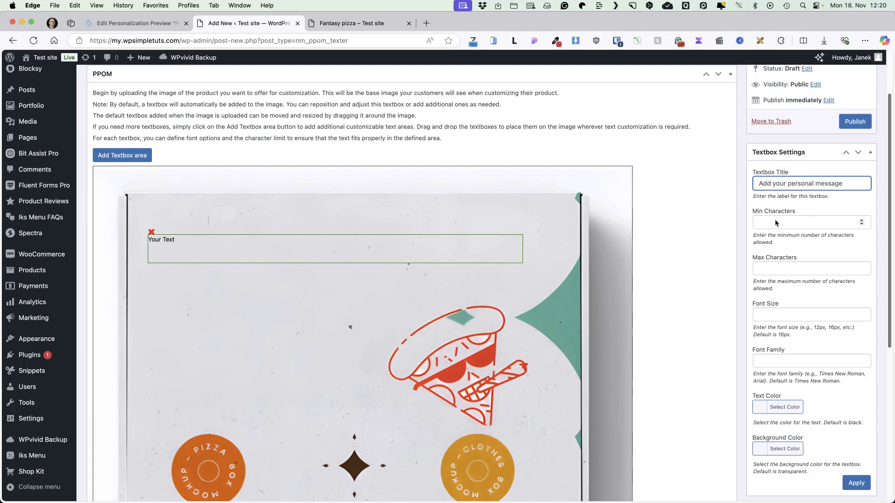
# Step: Apply a maximum of 70 characters and a font size of 64 to the textbox, and publish the Pizza box preview
pyautogui.click(767, 269)
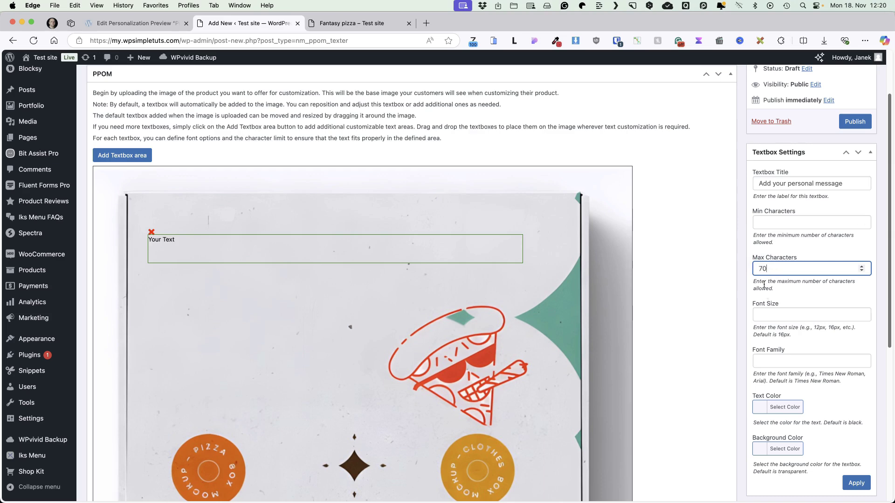
pyautogui.click(777, 315)
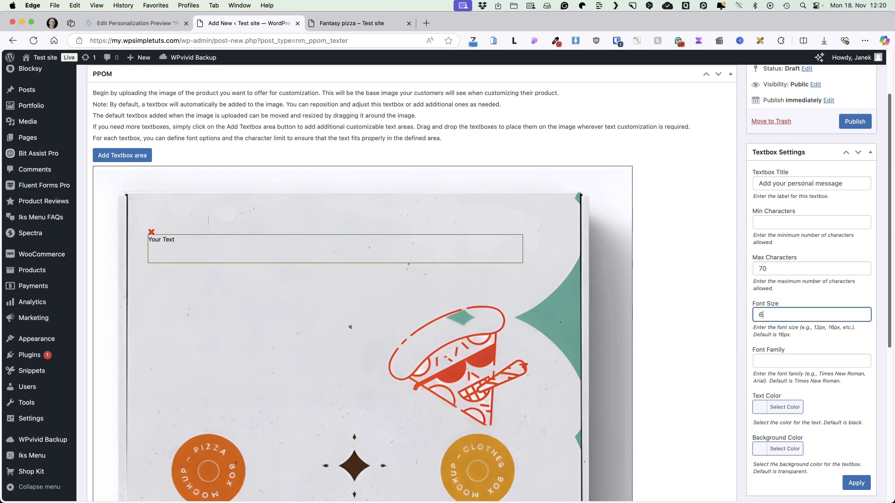
pyautogui.scroll(-3, 792, 308)
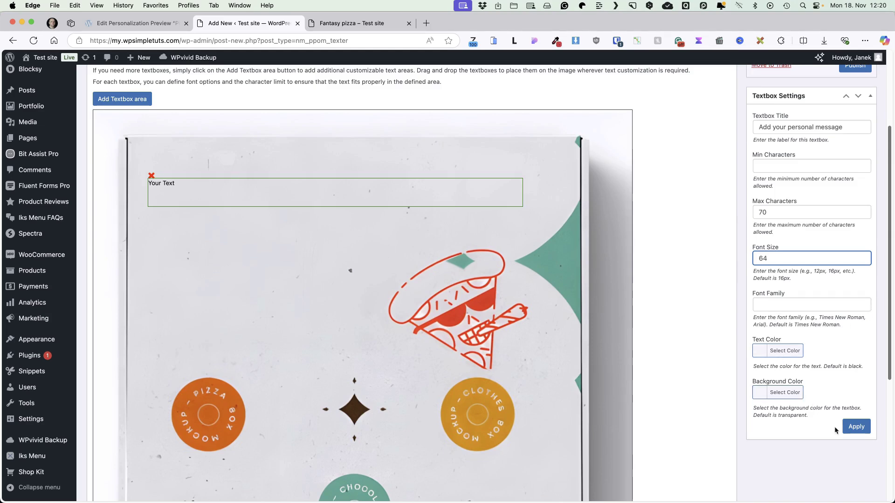
pyautogui.scroll(3, 853, 432)
pyautogui.scroll(-5, 854, 431)
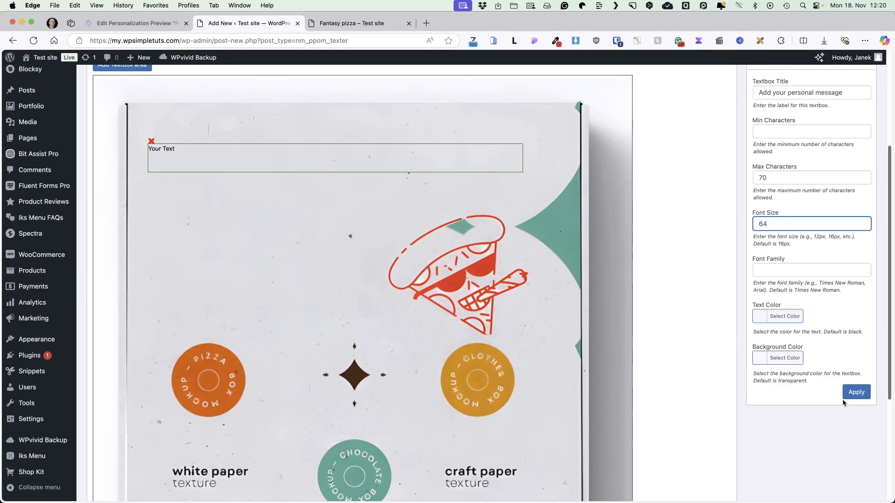
pyautogui.click(856, 392)
pyautogui.scroll(5, 855, 326)
pyautogui.click(855, 194)
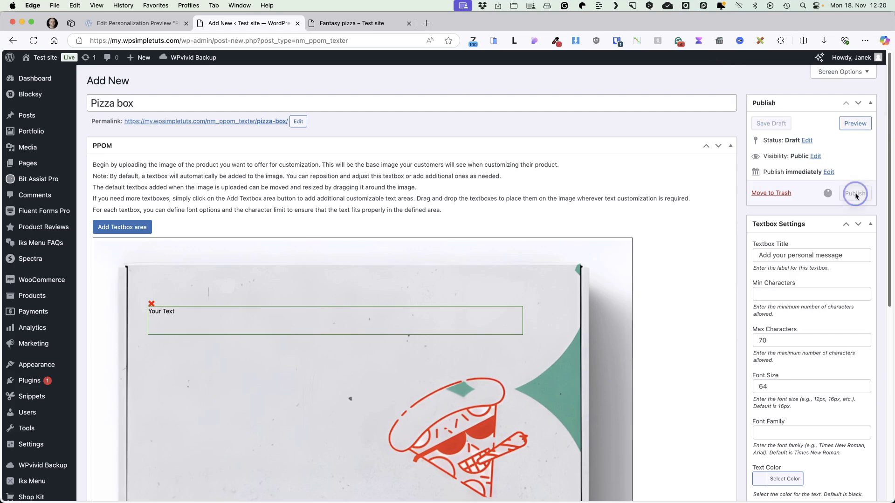
# Step: Return to the PPOM field groups and open the "For pizzas" group for editing
pyautogui.scroll(-1, 36, 266)
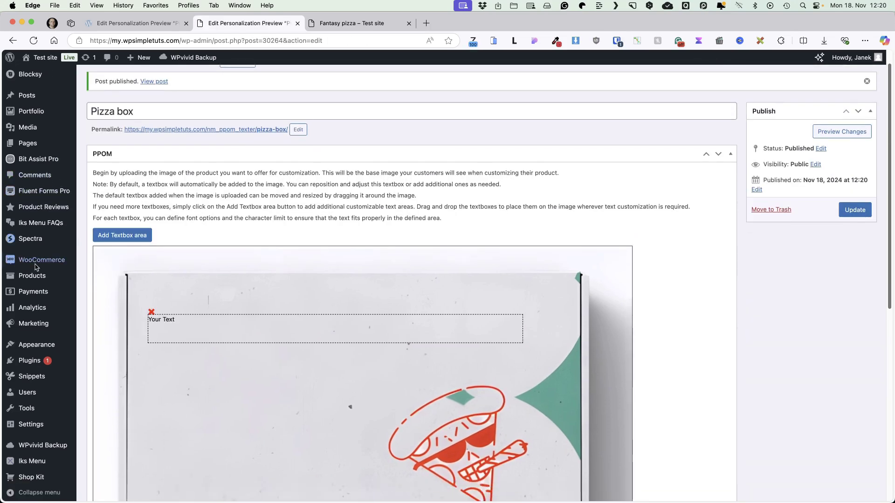
pyautogui.moveTo(36, 266)
pyautogui.click(105, 287)
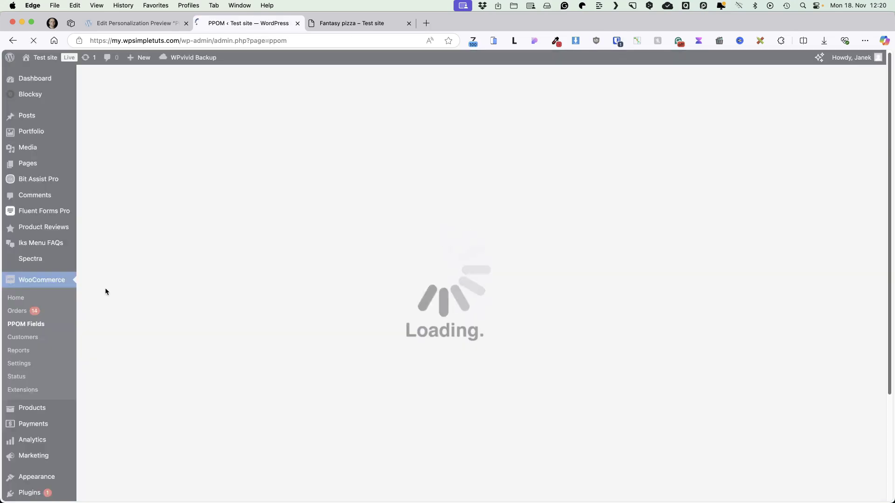
pyautogui.click(195, 231)
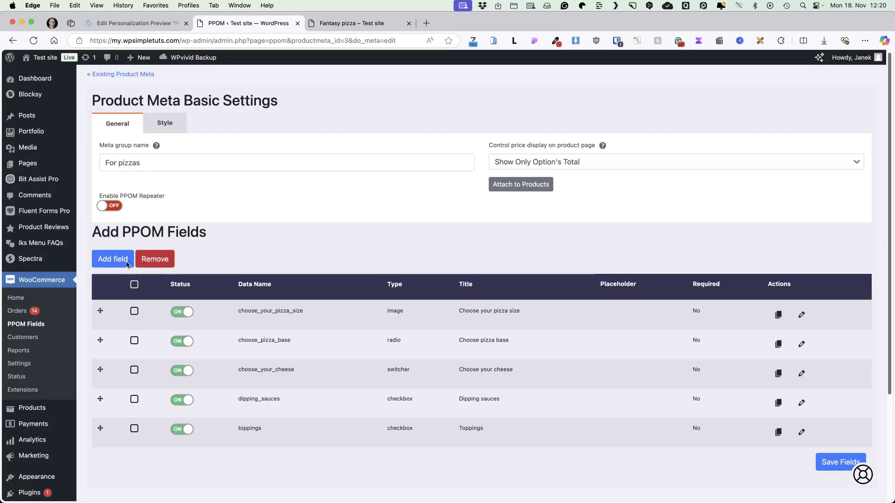
# Step: Start a new Personalization Preview field in the group and title it "Personal pizza box message"
pyautogui.click(112, 259)
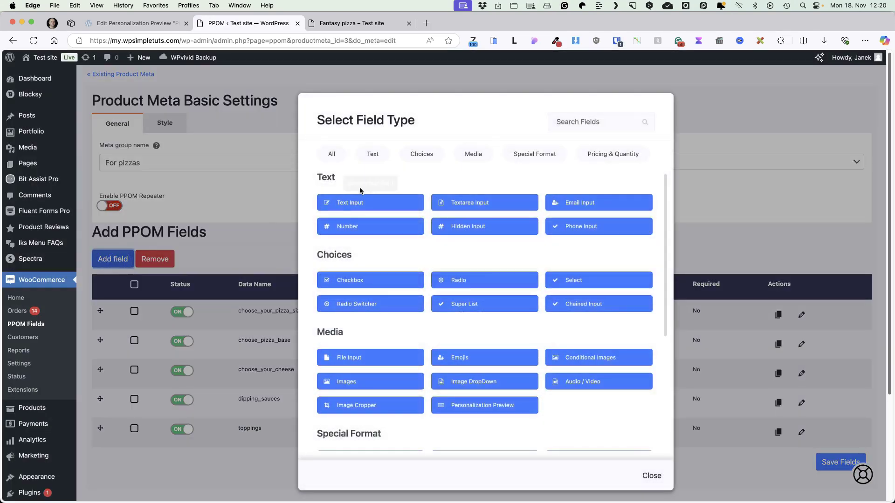
pyautogui.click(600, 121)
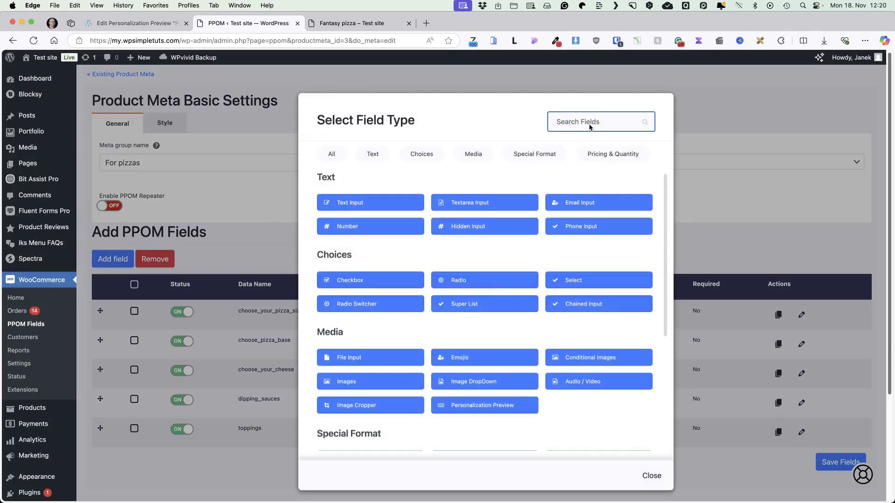
pyautogui.write('per')
pyautogui.click(469, 256)
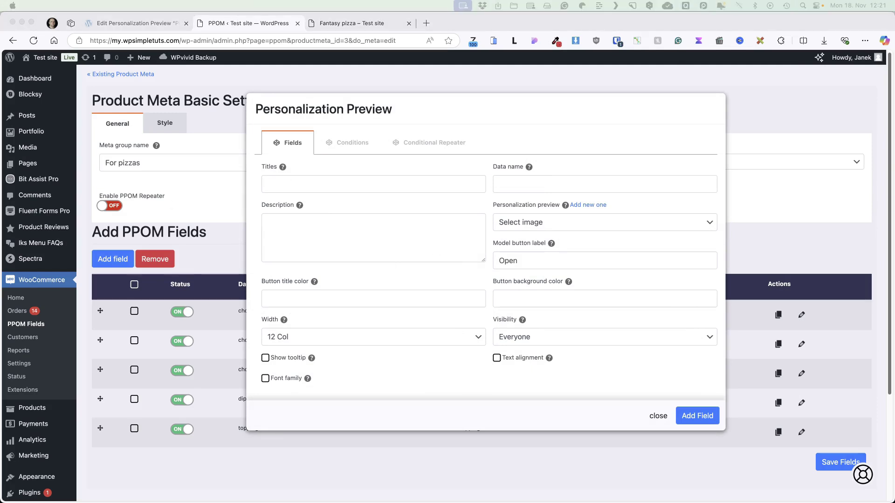
pyautogui.click(322, 186)
pyautogui.write('Personal pizza box message')
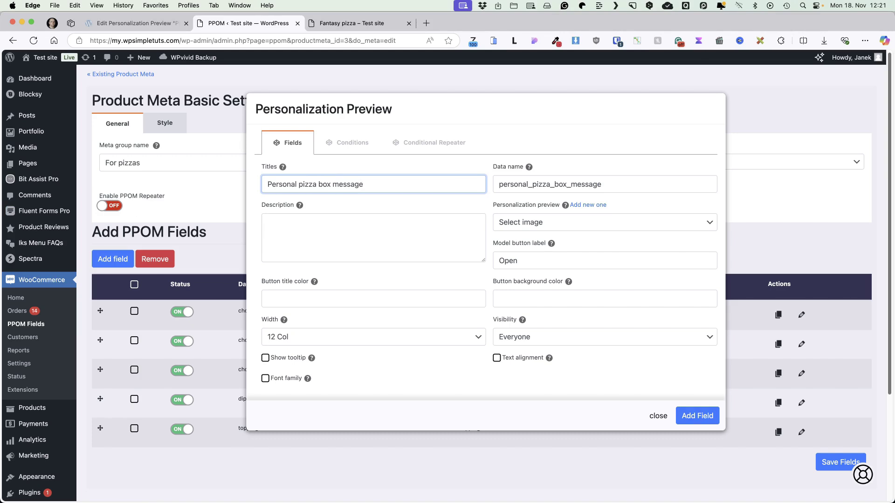
# Step: Describe the field as "You can add a personal message of up to 70 characters on the pizza box." and assign the Pizza box preview
pyautogui.click(326, 227)
pyautogui.write('You can add a personal message of up to 70 characters on the pizza box.')
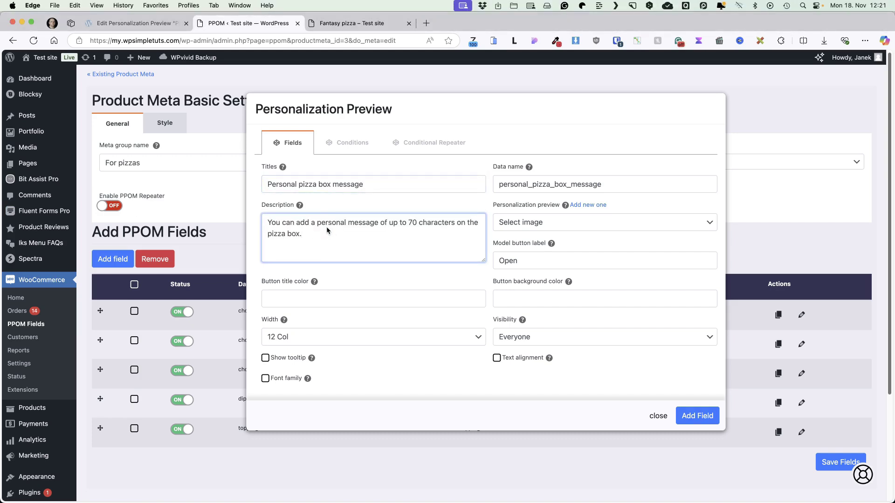
pyautogui.click(535, 224)
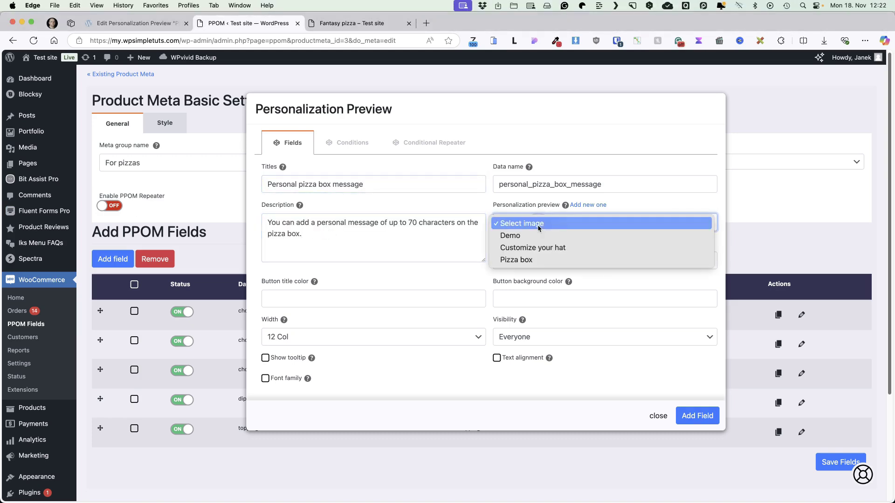
pyautogui.click(515, 260)
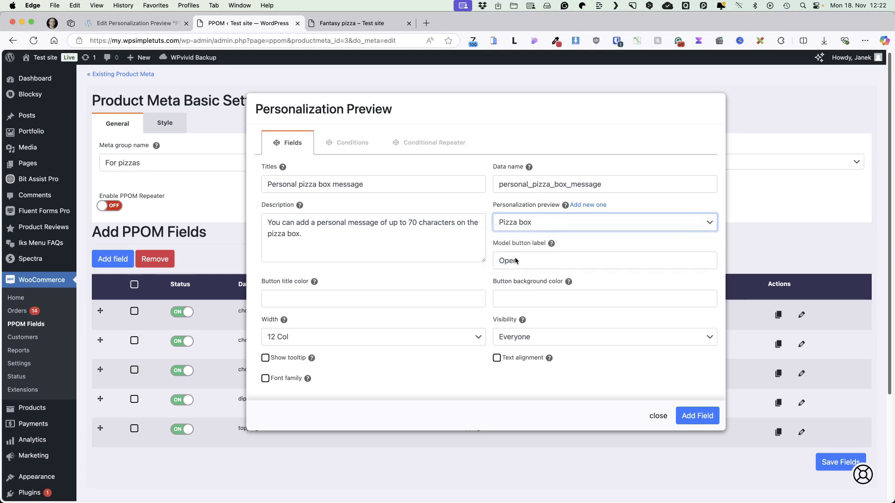
# Step: Set the button label to "Click here to add a personal message to the pizza box." and enable the tooltip, font family and text alignment
pyautogui.doubleClick(528, 260)
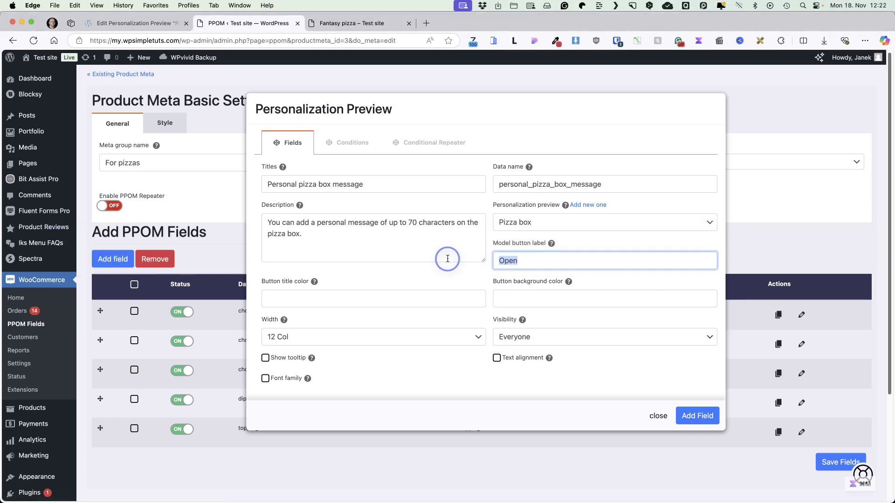
pyautogui.write('Click here to add a personal message to the pizza box.')
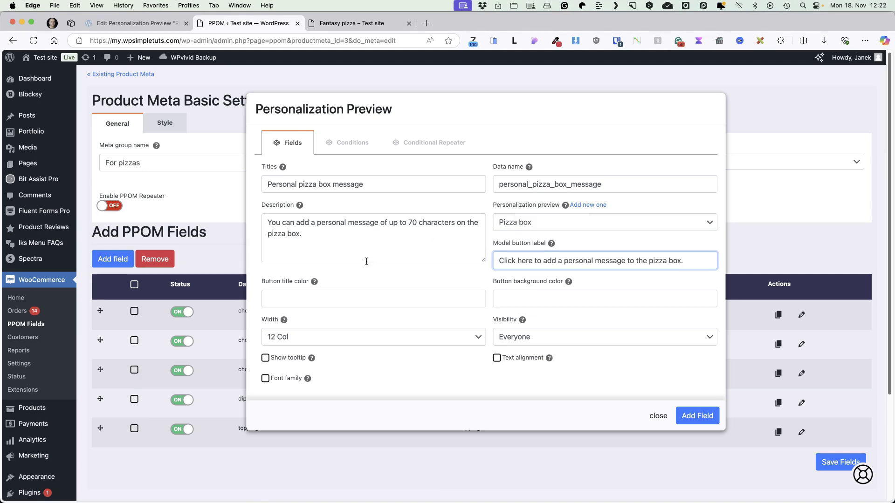
pyautogui.click(287, 356)
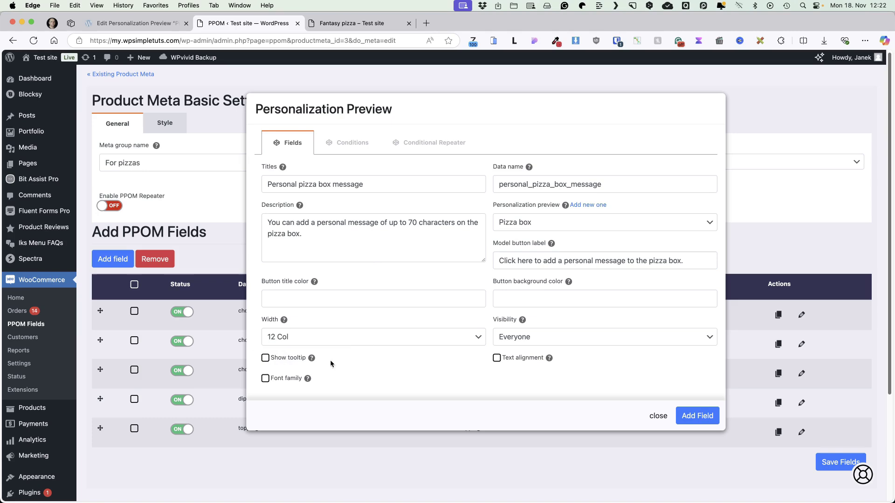
pyautogui.click(265, 358)
pyautogui.click(265, 378)
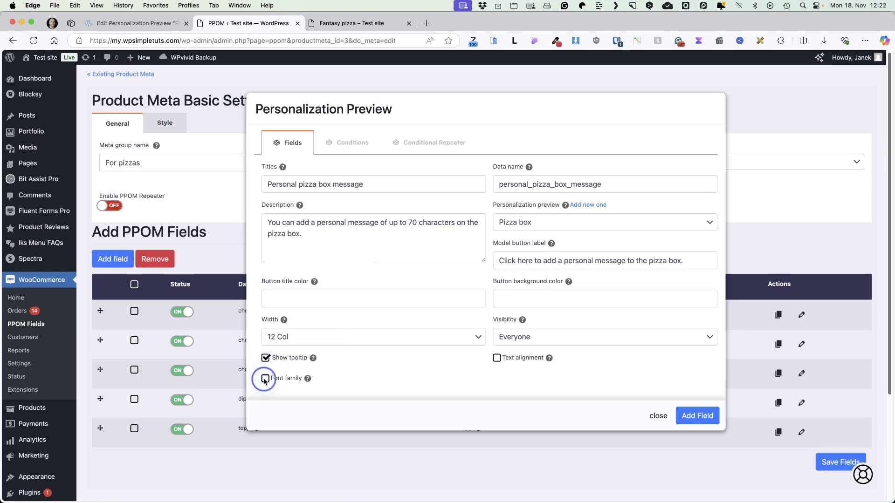
pyautogui.click(496, 359)
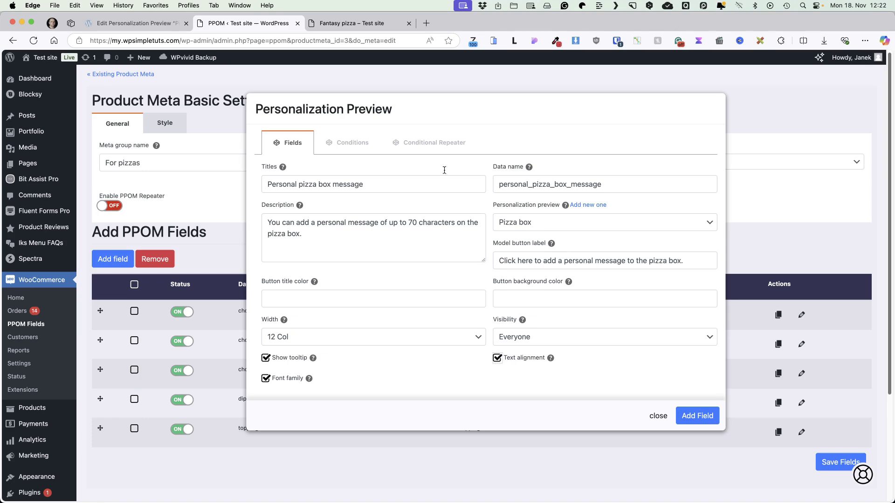
# Step: Show the message field only if "Choose your cheese" has any value, then add the field and save the group's fields
pyautogui.click(348, 143)
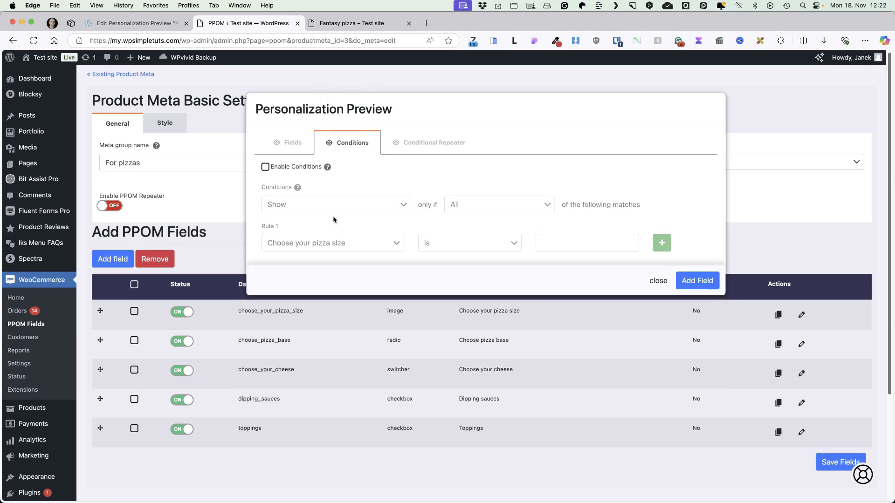
pyautogui.click(265, 167)
pyautogui.click(316, 243)
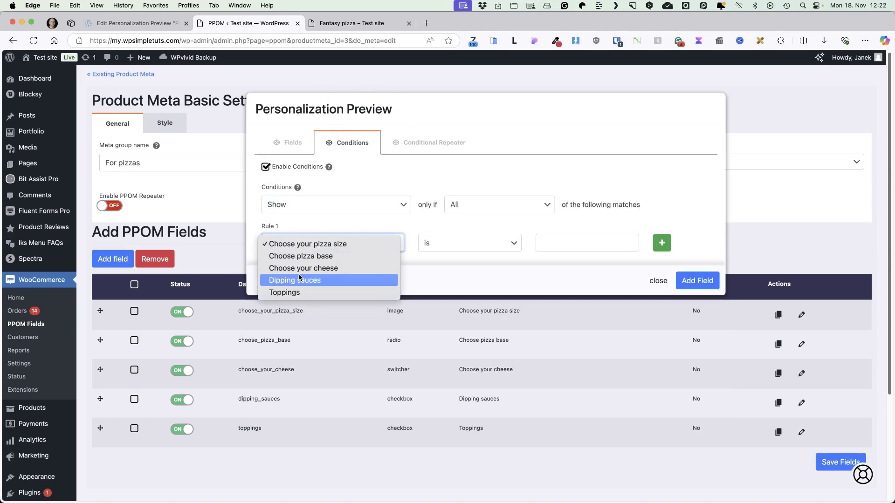
pyautogui.click(300, 268)
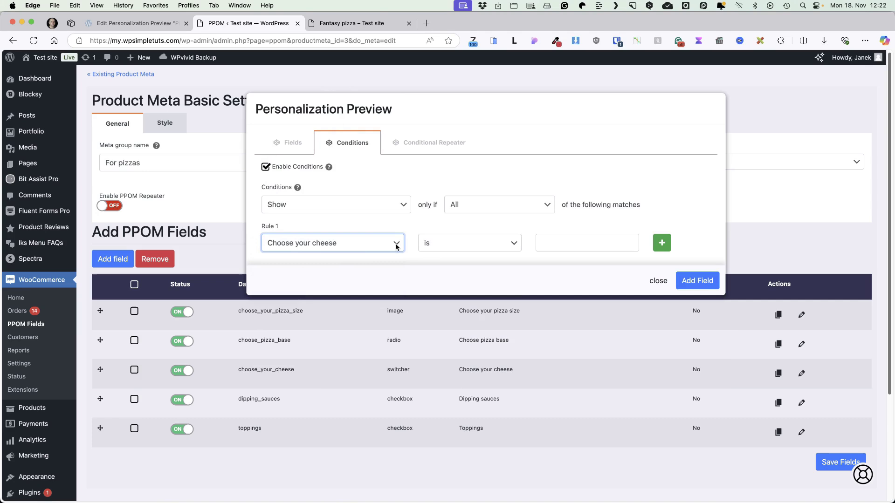
pyautogui.click(493, 243)
pyautogui.click(494, 281)
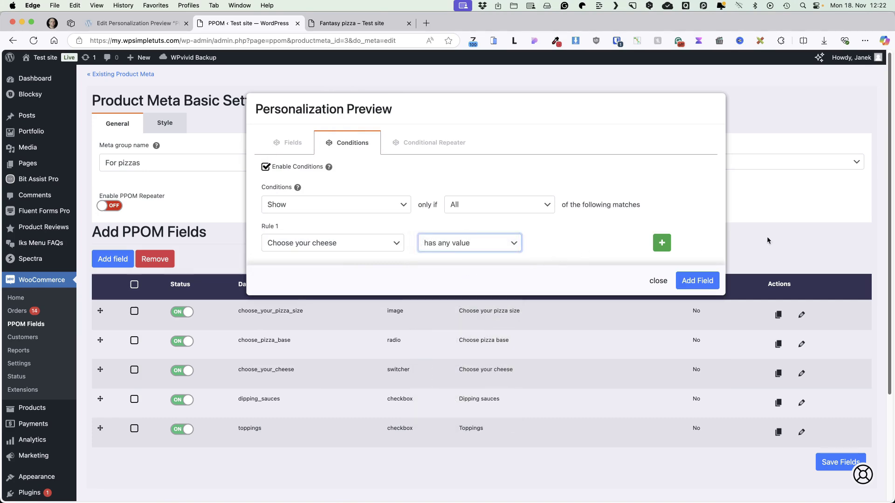
pyautogui.click(697, 280)
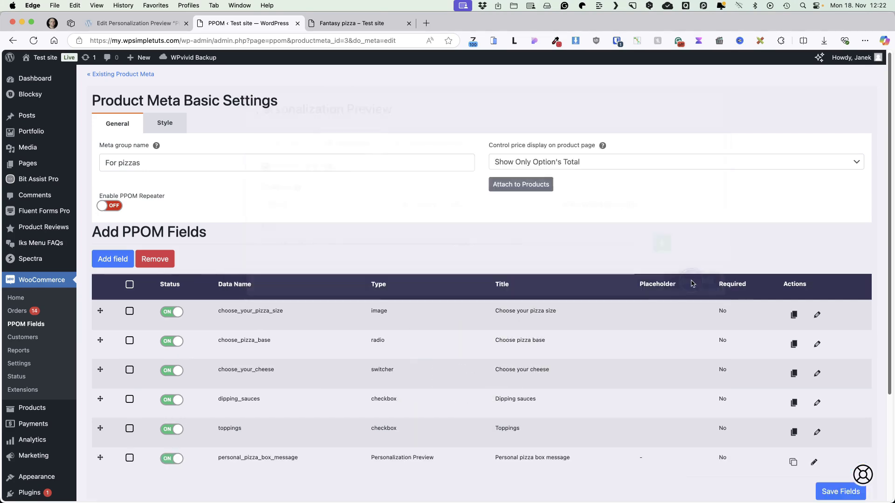
pyautogui.click(826, 492)
# Step: Reload the Fantasy pizza product page and choose the largest pizza size, the Panini pizza base and Mozzarella
pyautogui.click(373, 23)
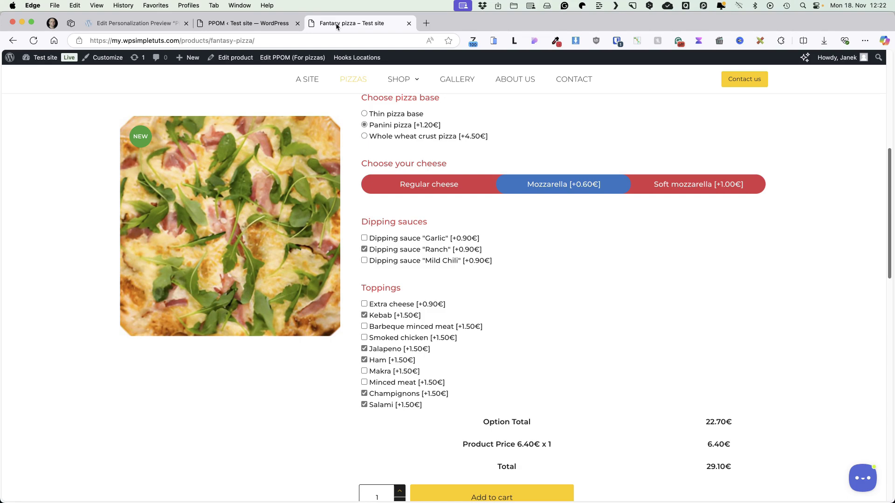
pyautogui.click(35, 41)
pyautogui.scroll(5, 349, 209)
pyautogui.click(479, 274)
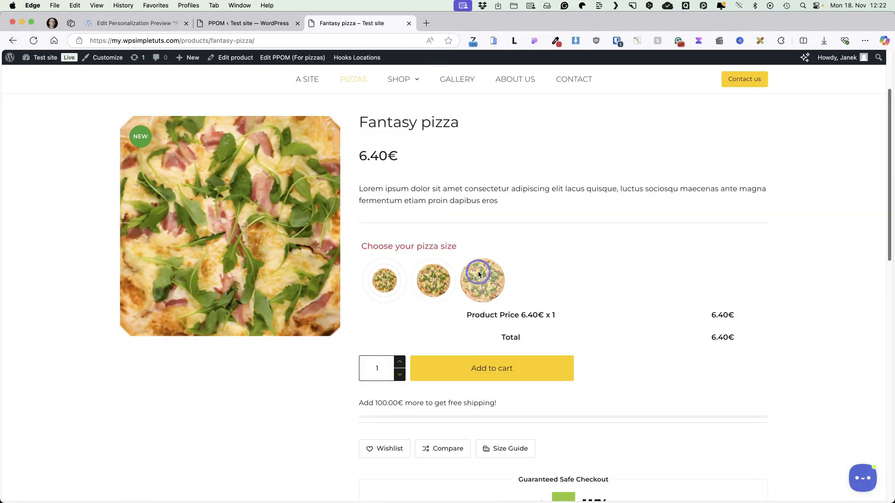
pyautogui.scroll(-3, 480, 272)
pyautogui.click(399, 250)
pyautogui.click(584, 256)
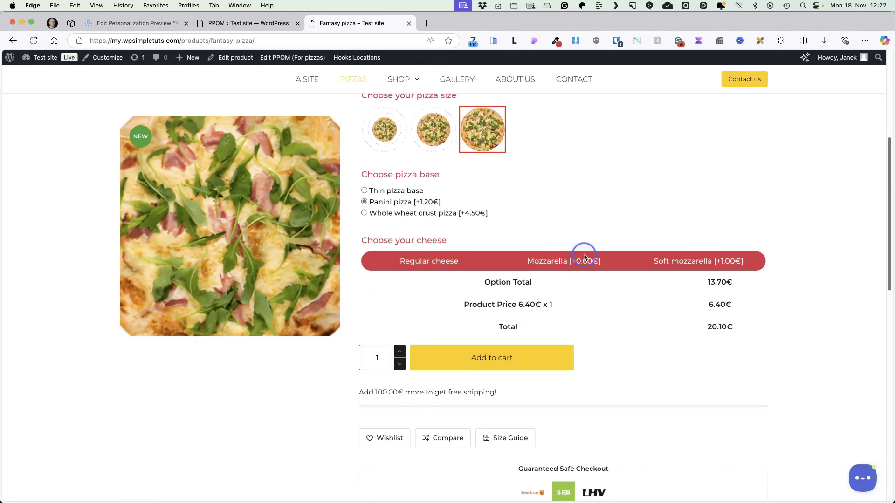
# Step: Select the "Mild Chili" dipping sauce and the Barbeque minced meat and Ham toppings for the pizza
pyautogui.click(427, 337)
pyautogui.click(401, 401)
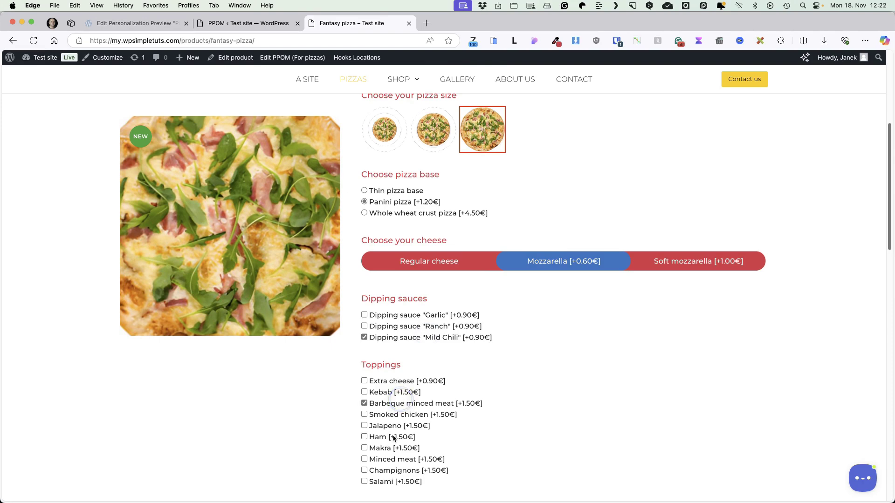
pyautogui.click(393, 438)
pyautogui.scroll(-5, 432, 382)
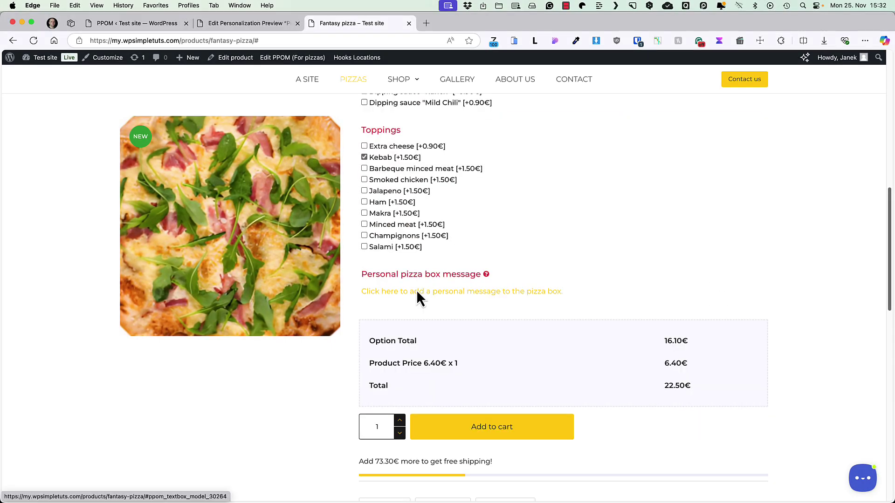
# Step: Open the pizza box message customization and enter "Best Pizza Ever" in the textbox on the box
pyautogui.click(417, 293)
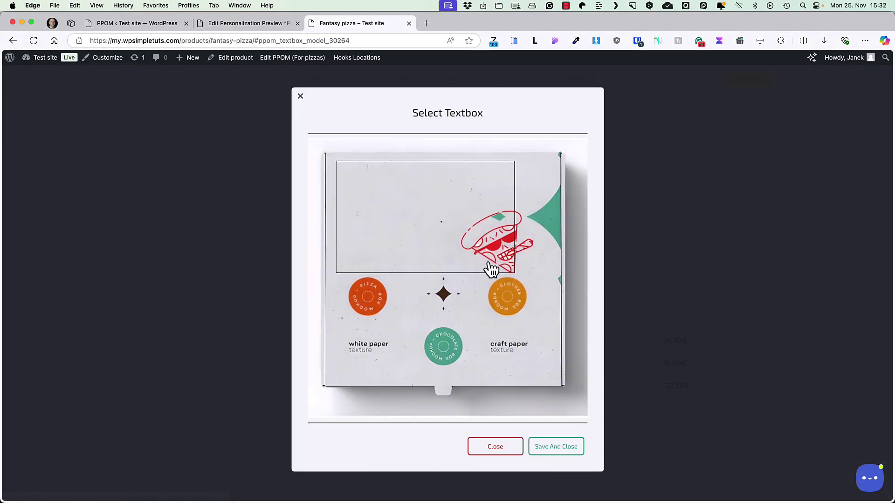
pyautogui.click(378, 200)
pyautogui.click(344, 126)
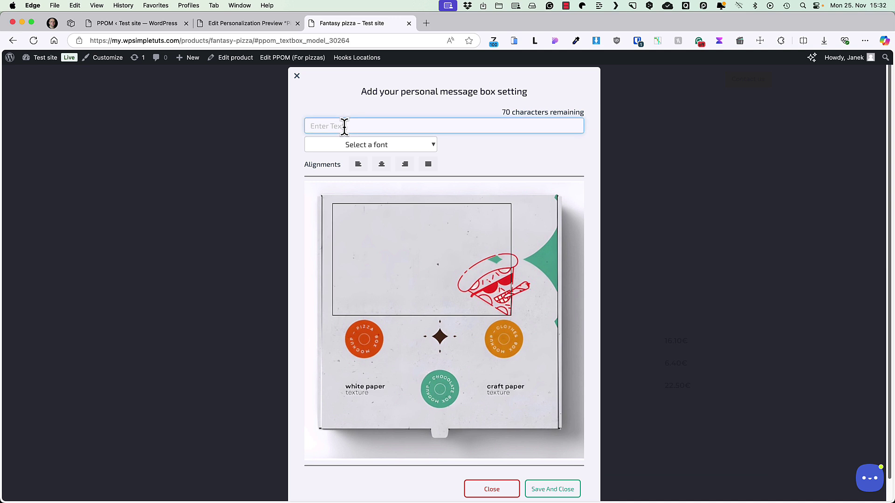
pyautogui.write('Bes')
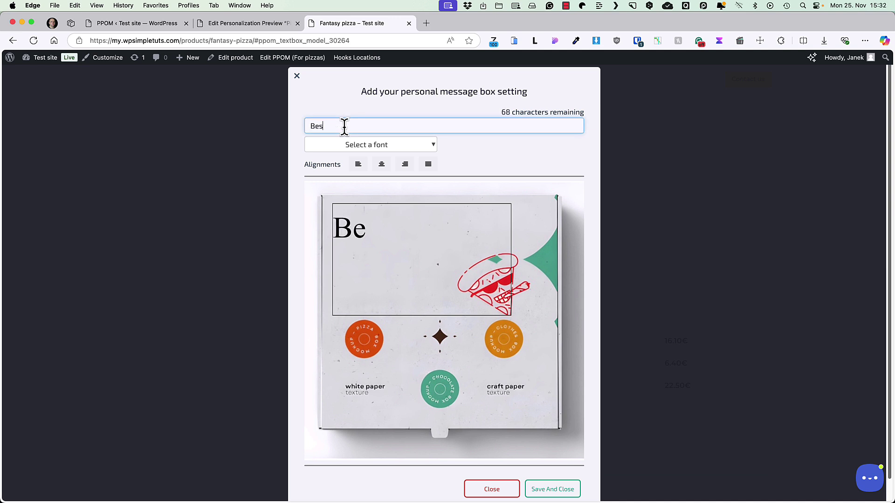
pyautogui.write('t Pizza Ever')
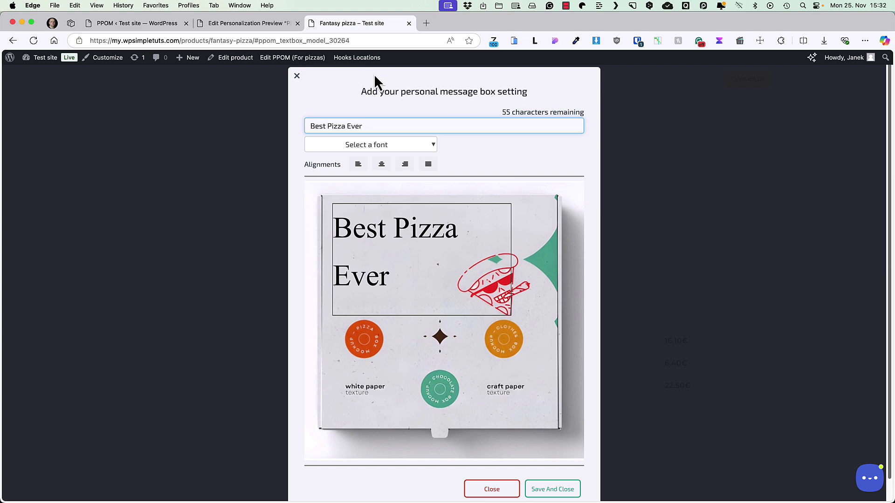
# Step: Apply the Allan font to the pizza box message and save the personalization
pyautogui.click(360, 147)
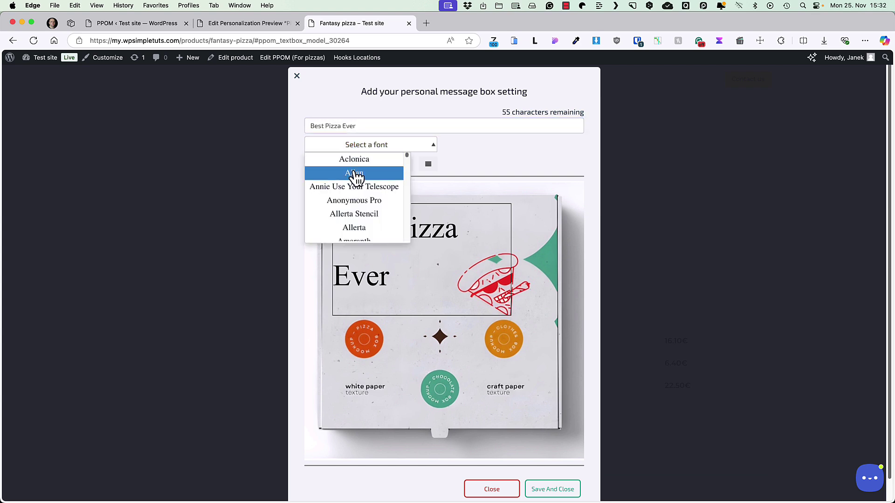
pyautogui.click(353, 174)
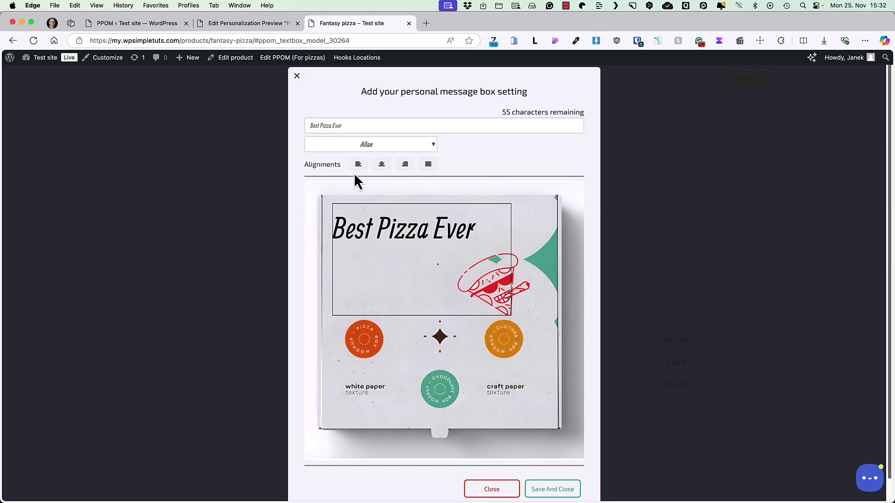
pyautogui.click(543, 494)
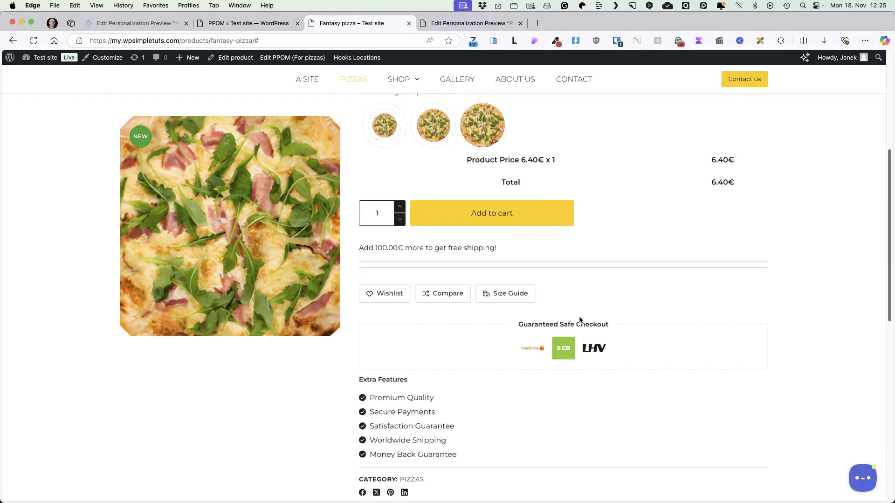
# Step: Return to the "For pizzas" field group and open its custom CSS and JavaScript style settings
pyautogui.scroll(3, 578, 316)
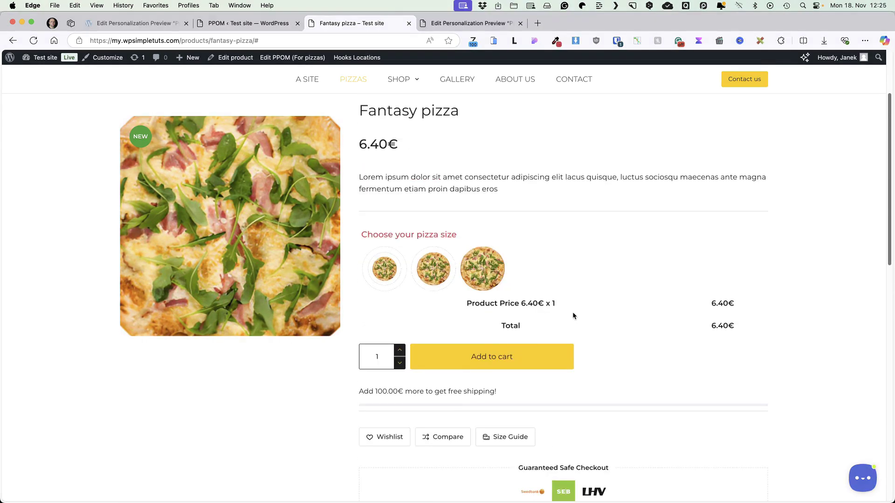
pyautogui.click(234, 26)
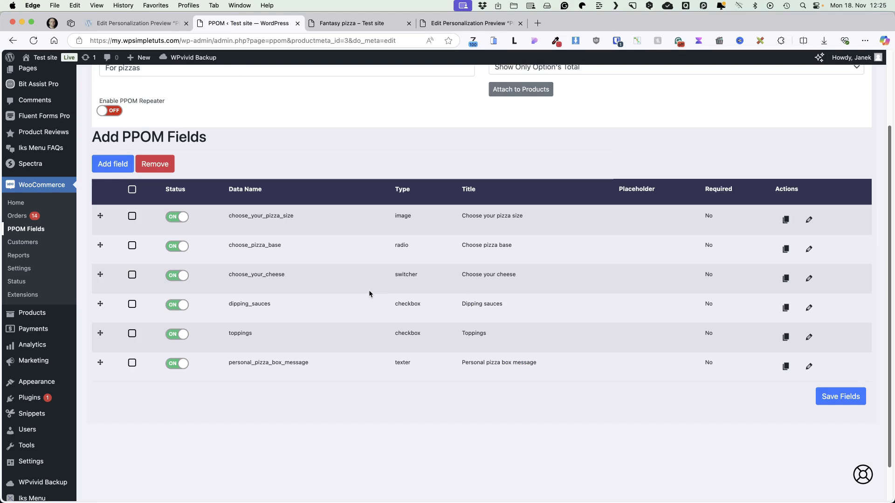
pyautogui.scroll(5, 397, 281)
pyautogui.click(165, 124)
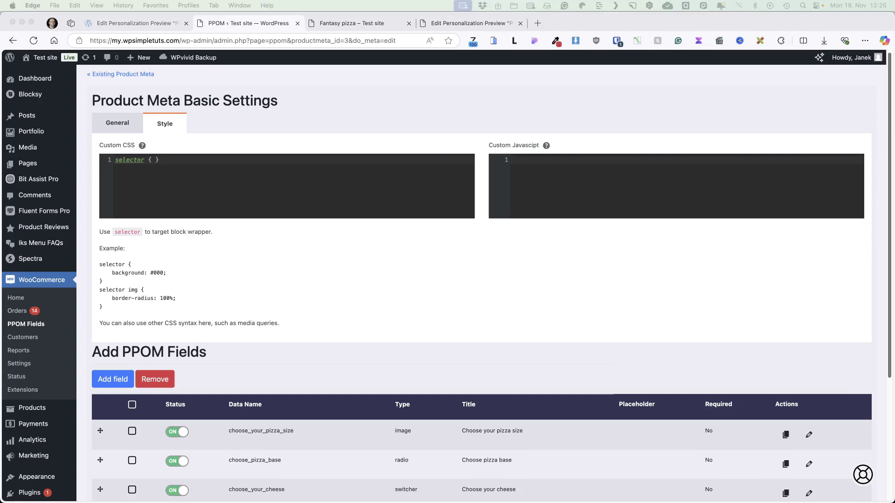
# Step: Style #ppom-price-container with 3em top margin, #f9f9f9 background, 2px dashed #ebebeb border, left-aligned text and 20px padding in the custom CSS, and save the fields
pyautogui.click(354, 23)
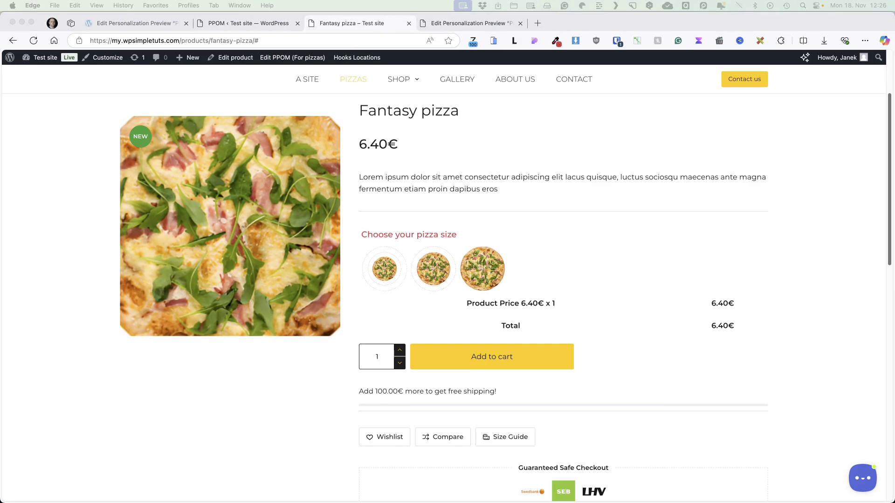
pyautogui.click(228, 21)
pyautogui.click(216, 158)
pyautogui.press('super+a')
pyautogui.write('#ppom-price-container { margin-top: 3em; background: #f9f9f9; border: 2px dashed #ebebeb; text-align: left; padding: 20px; }')
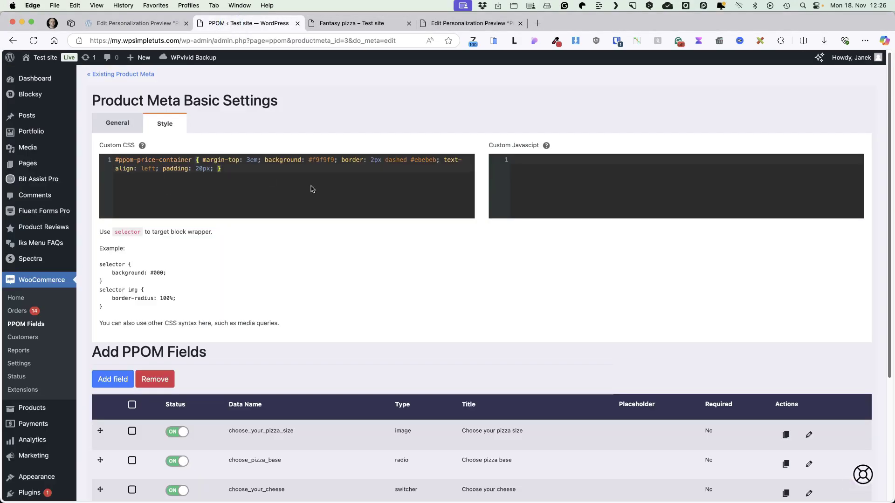
pyautogui.scroll(-5, 312, 188)
pyautogui.click(824, 443)
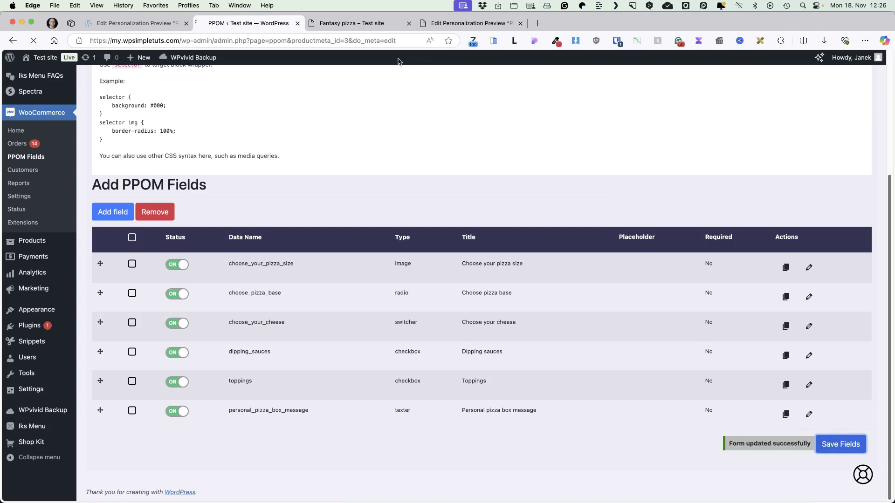
# Step: On the Fantasy pizza page, choose the largest size, Panini base, Mozzarella, and the Ham, Minced meat, Champignons and Salami toppings
pyautogui.click(354, 23)
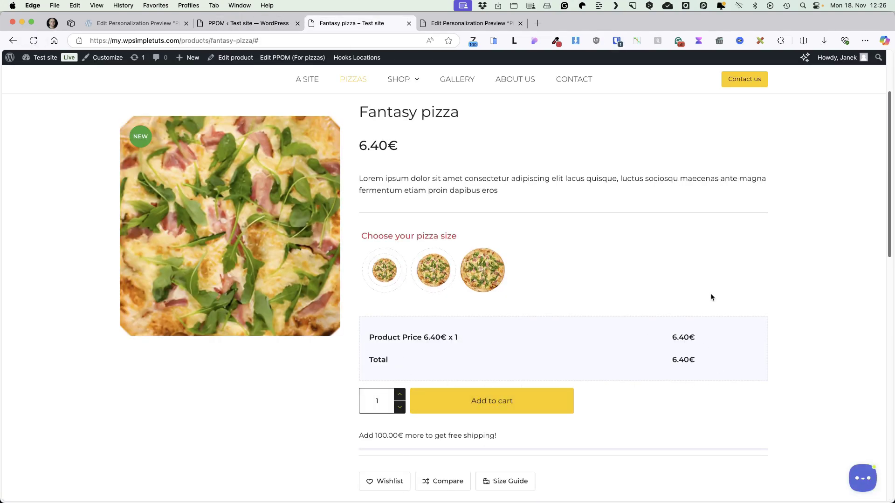
pyautogui.click(483, 270)
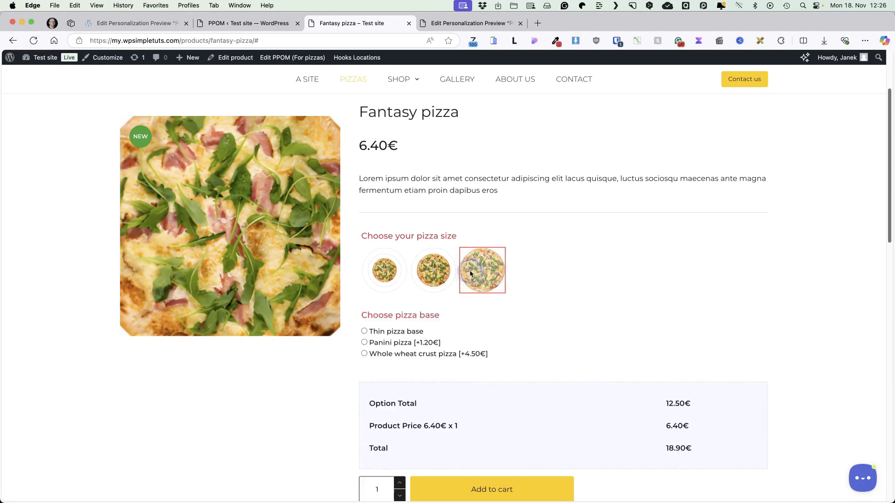
pyautogui.click(364, 343)
pyautogui.scroll(-3, 483, 352)
pyautogui.scroll(-2, 522, 289)
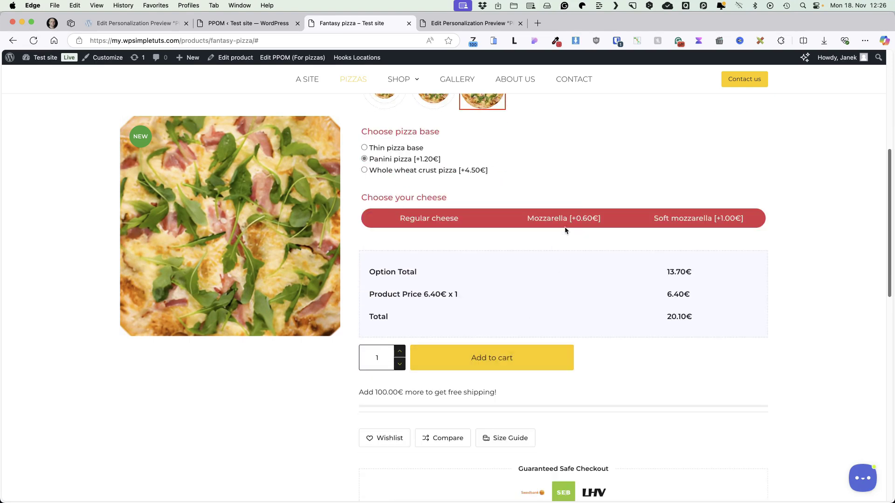
pyautogui.click(565, 218)
pyautogui.scroll(-4, 569, 275)
pyautogui.moveTo(392, 149); pyautogui.dragTo(398, 137)
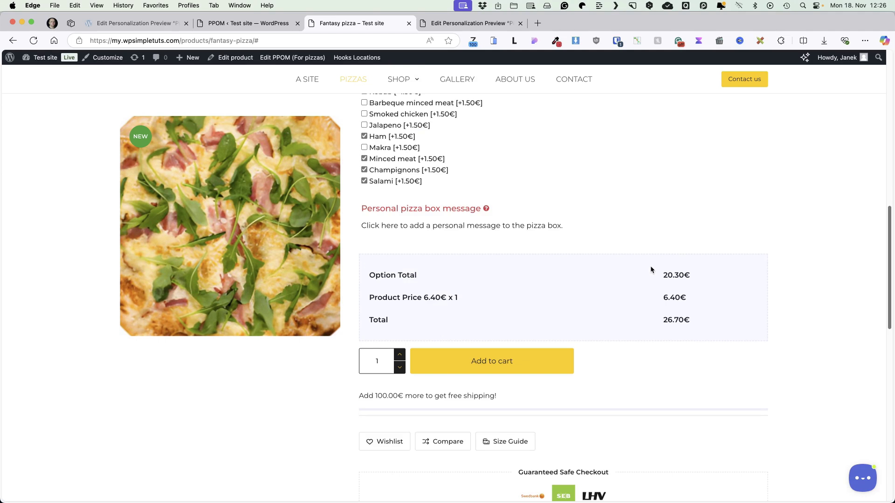
# Step: Open the PPOM settings in the WooCommerce settings and review the general basic and label options
pyautogui.scroll(15, 647, 269)
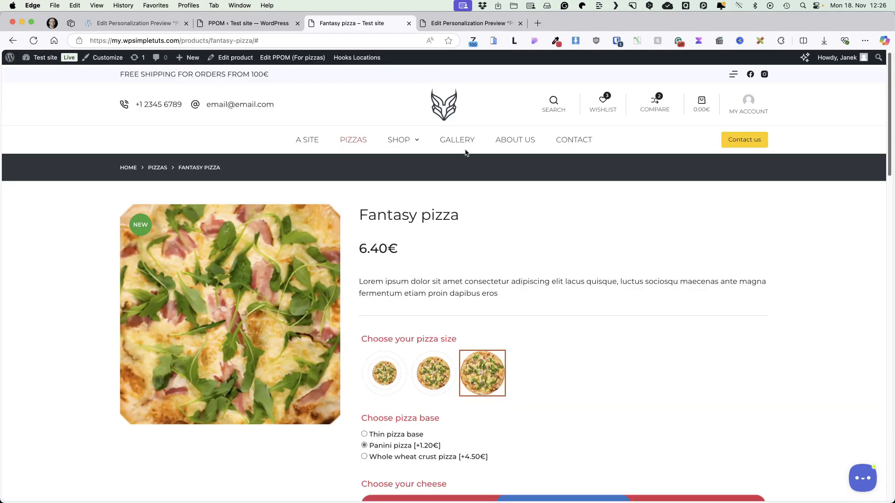
pyautogui.click(243, 23)
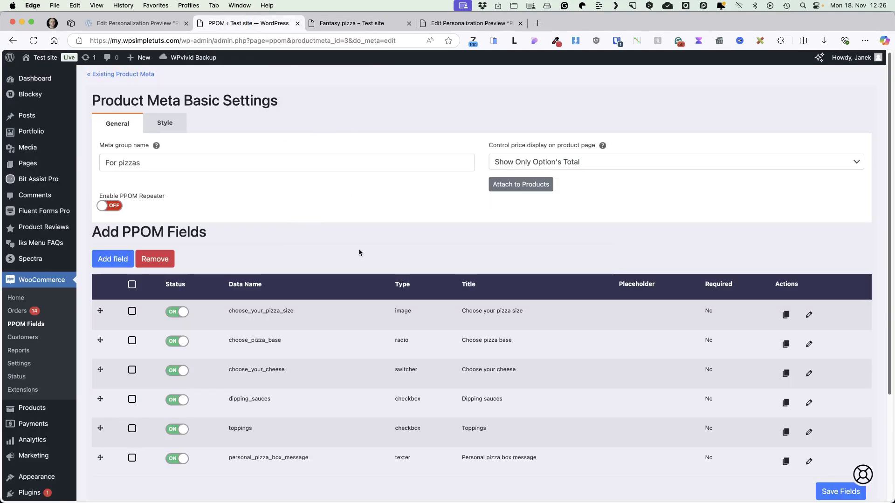
pyautogui.click(19, 364)
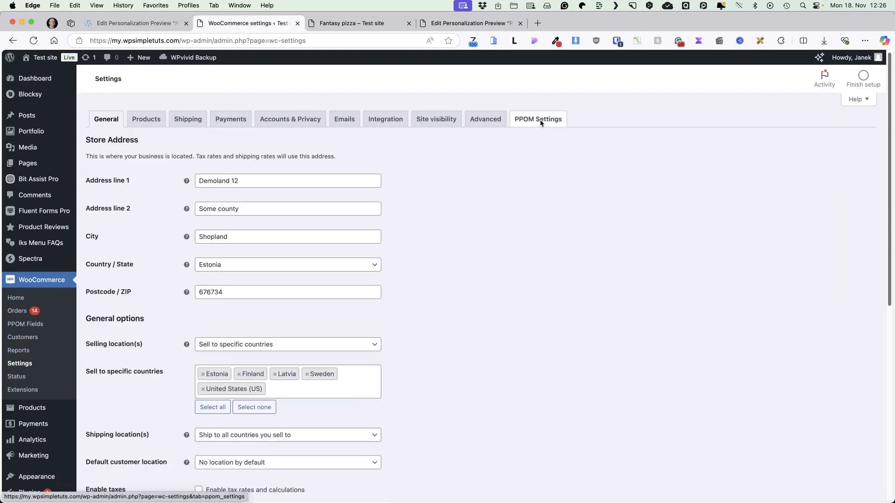
pyautogui.click(540, 119)
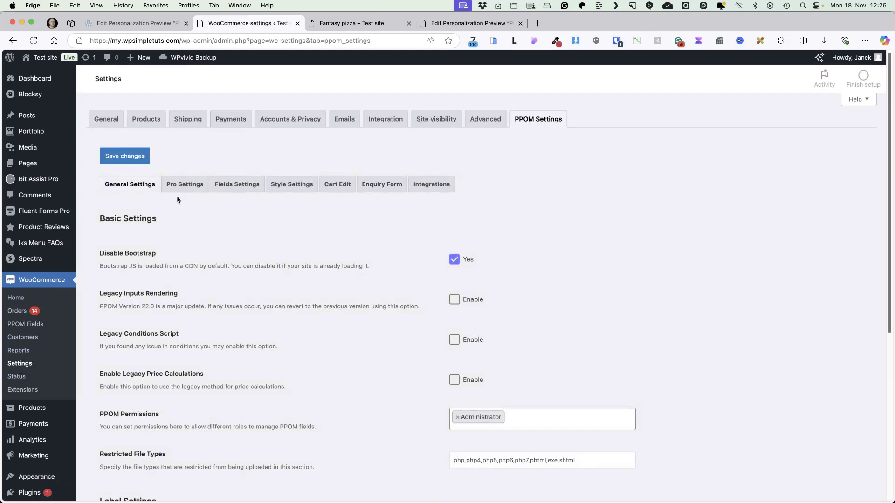
pyautogui.scroll(-8, 253, 232)
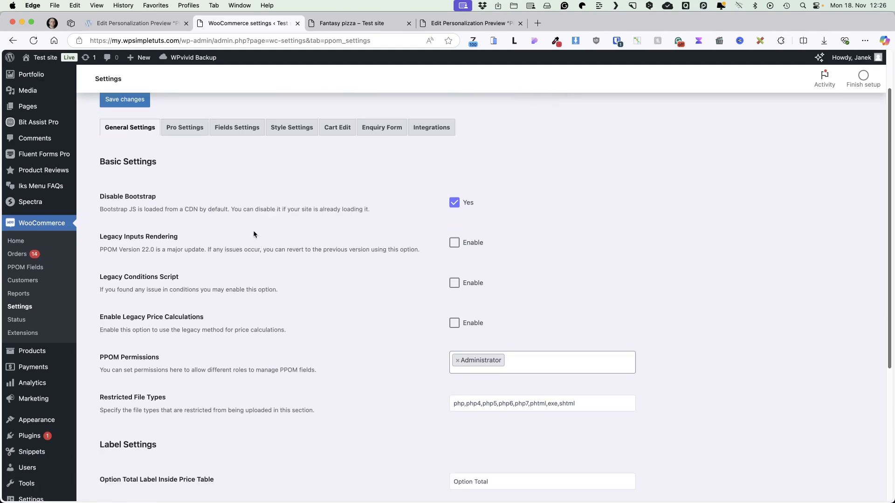
pyautogui.scroll(-3, 254, 233)
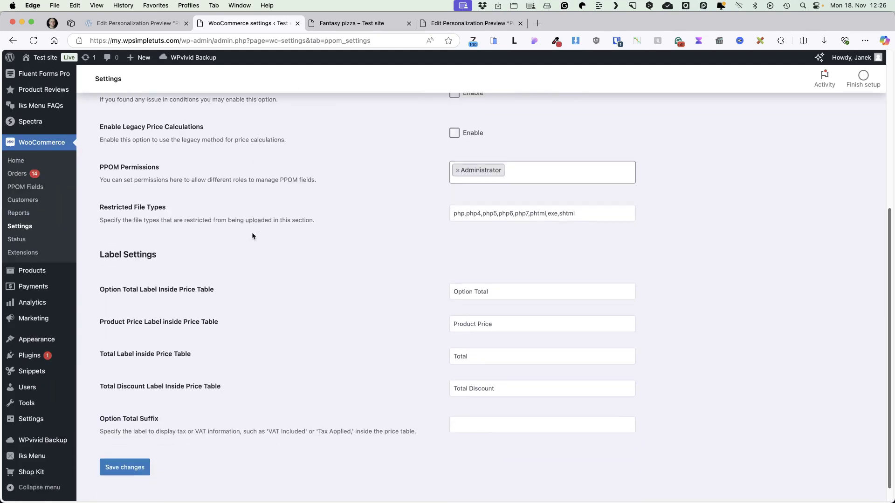
pyautogui.scroll(10, 438, 321)
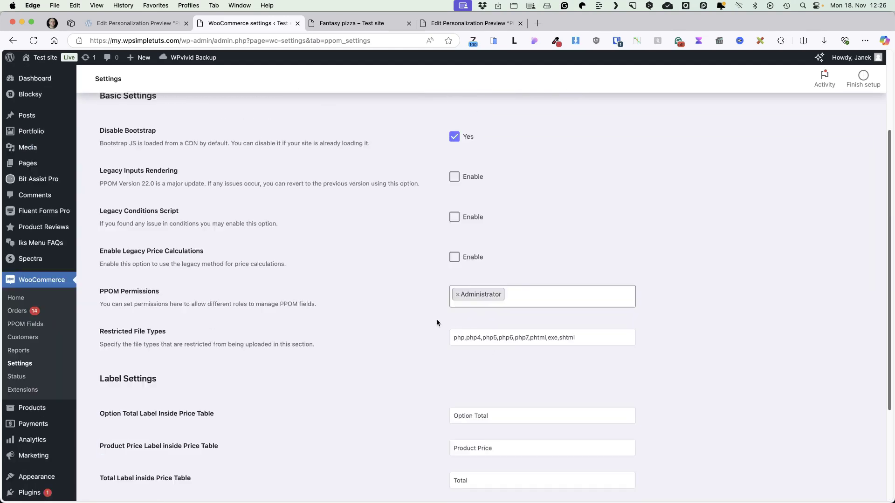
# Step: Review the PPOM Pro settings, including the cart image, validation, pricing, tax and price table position options
pyautogui.click(187, 189)
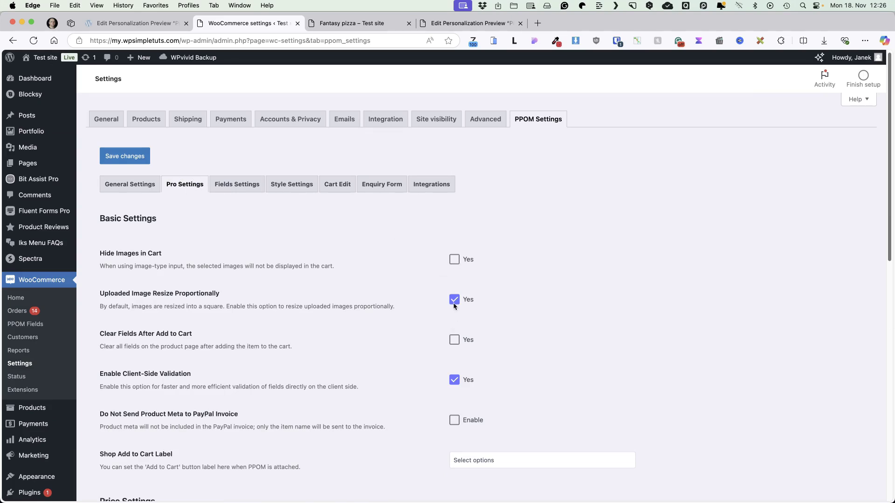
pyautogui.scroll(-2, 455, 302)
pyautogui.scroll(-6, 463, 309)
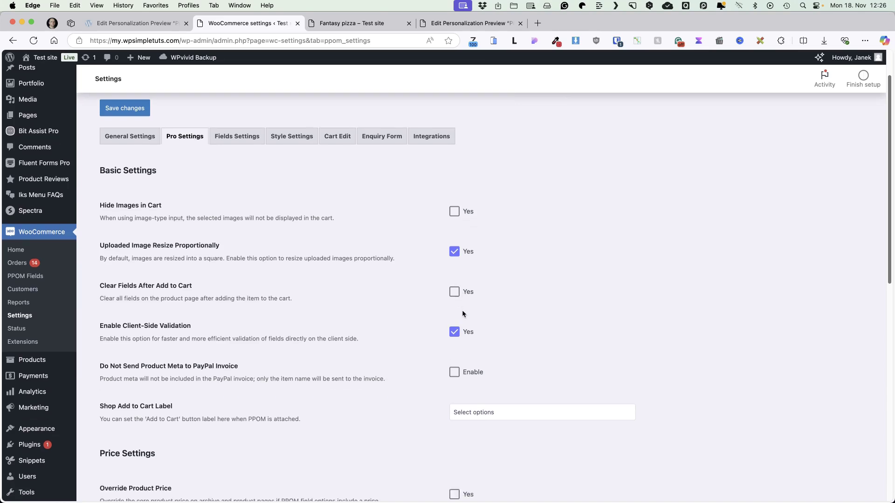
pyautogui.scroll(-6, 463, 309)
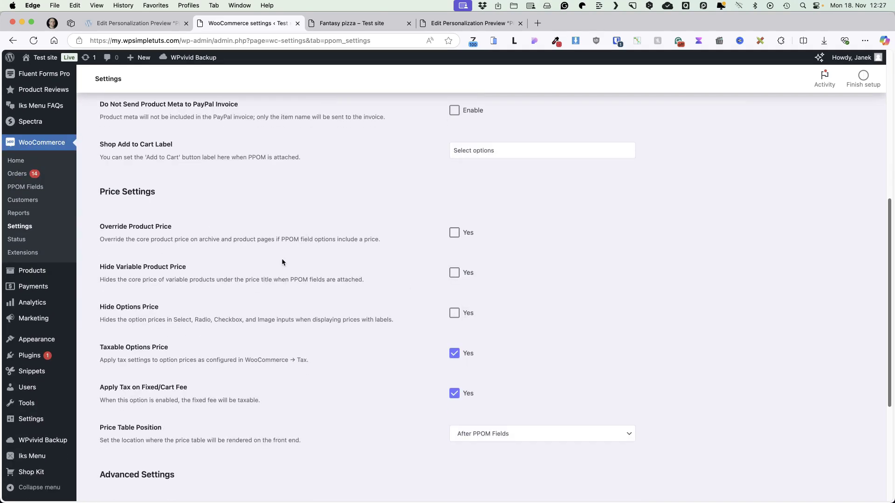
pyautogui.scroll(12, 481, 287)
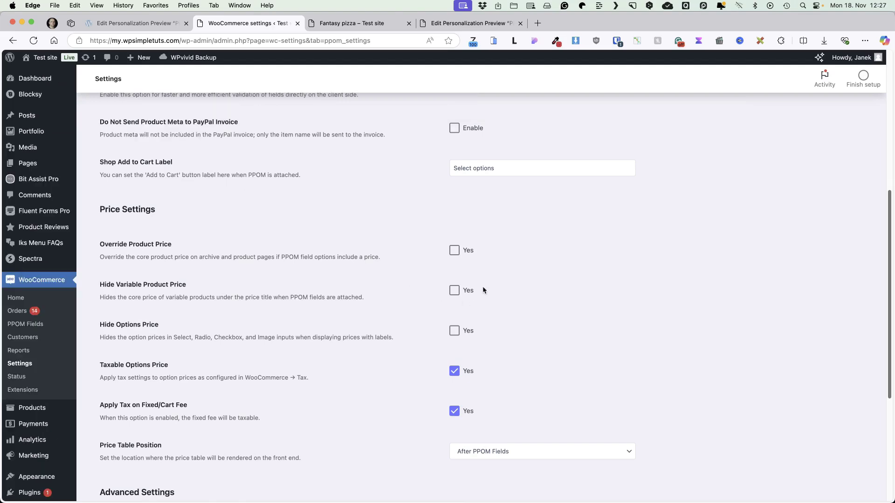
pyautogui.scroll(2, 476, 284)
# Step: Review the PPOM fields settings for the fields popup, collapse field and field repeater
pyautogui.click(237, 184)
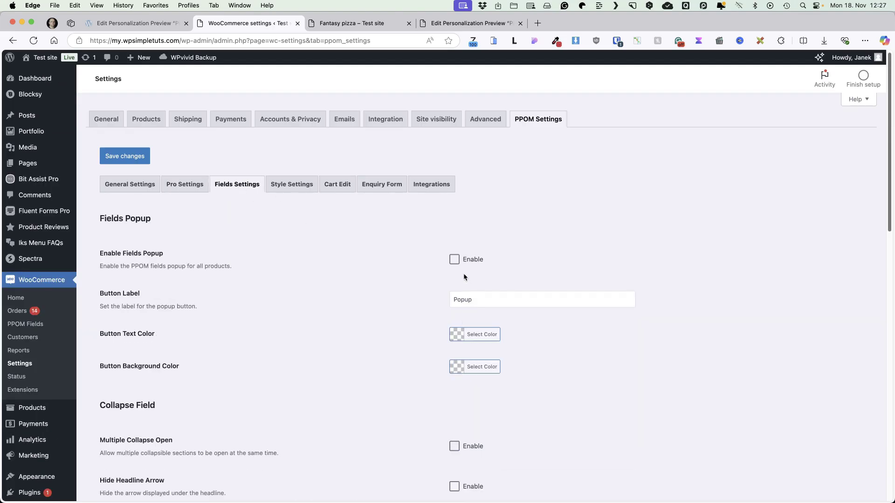
pyautogui.scroll(-14, 463, 276)
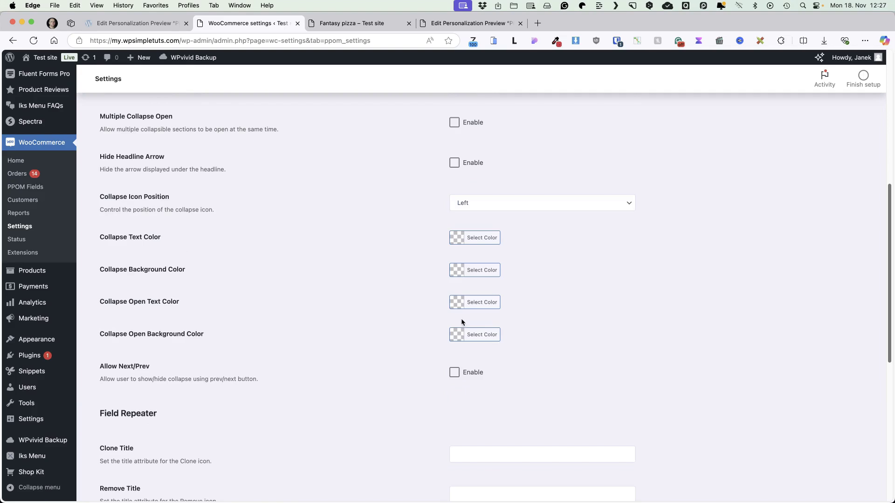
pyautogui.scroll(-14, 461, 318)
pyautogui.scroll(20, 466, 312)
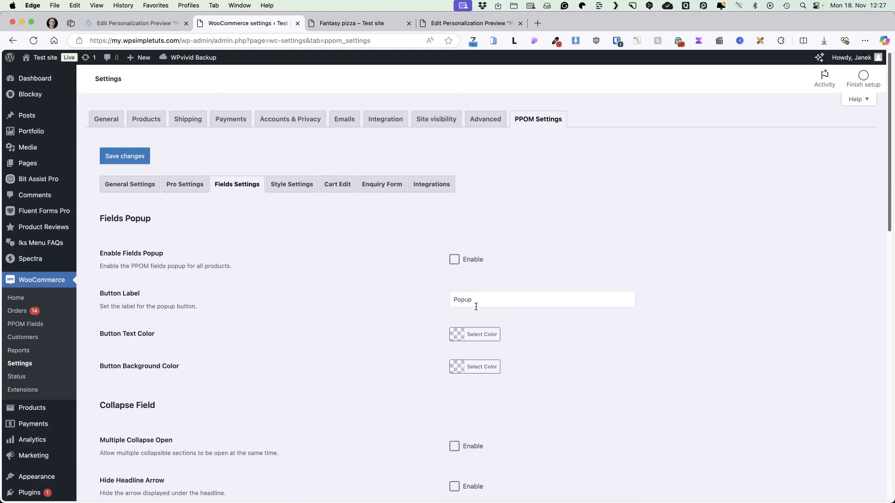
# Step: Review the PPOM style settings for labels, input boxes and tooltips, and display the cart edit options
pyautogui.click(294, 185)
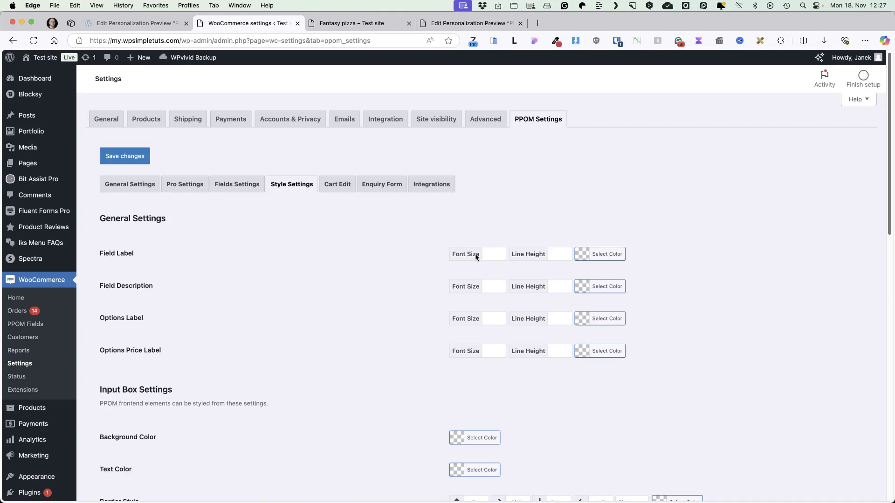
pyautogui.scroll(-5, 469, 258)
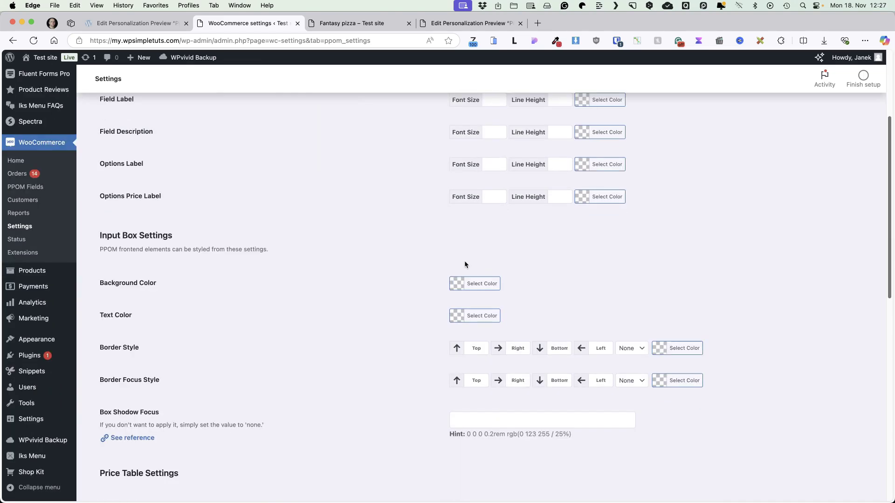
pyautogui.scroll(-10, 465, 265)
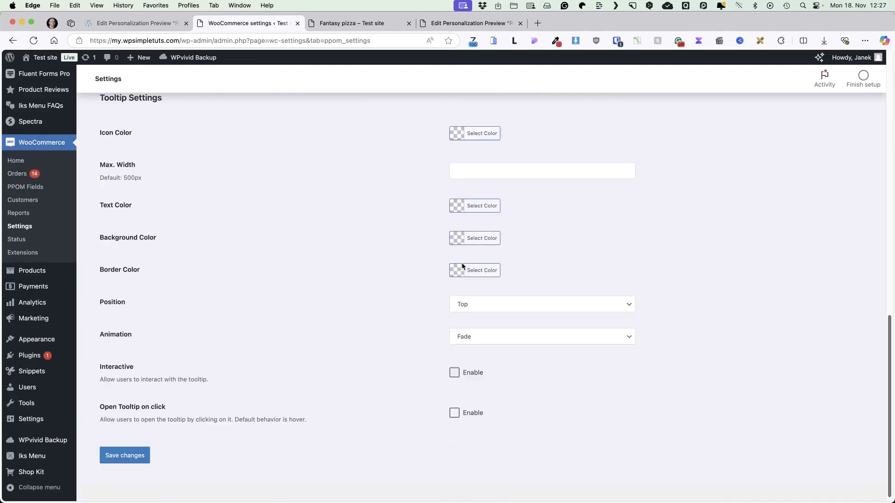
pyautogui.scroll(15, 461, 263)
pyautogui.click(336, 184)
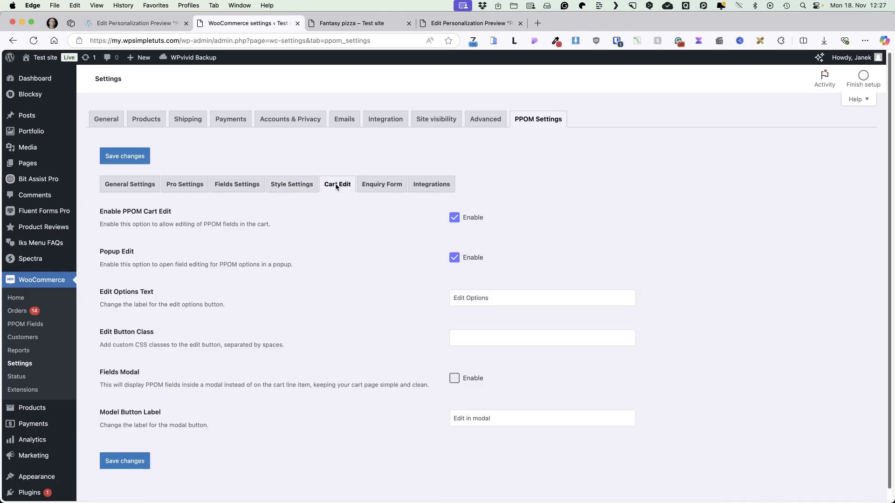
# Step: Add the configured Fantasy pizza to the shopping cart and open the full cart page
pyautogui.click(362, 23)
pyautogui.scroll(-3, 509, 284)
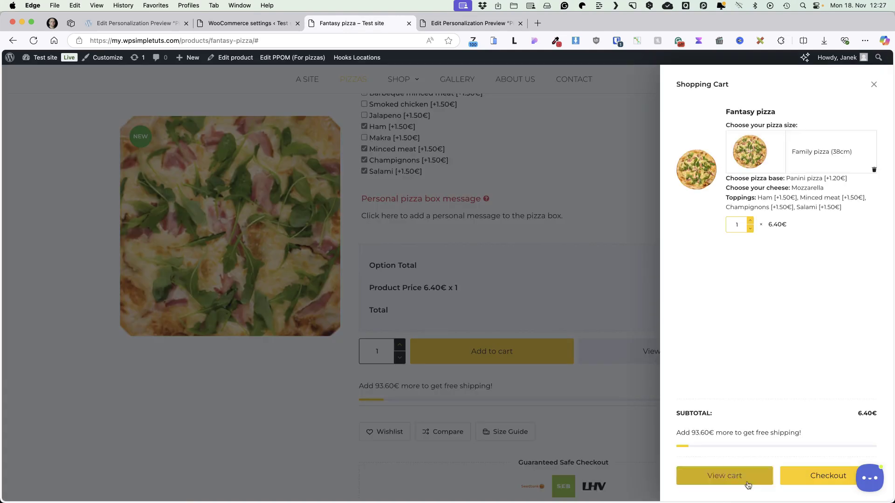
pyautogui.click(699, 475)
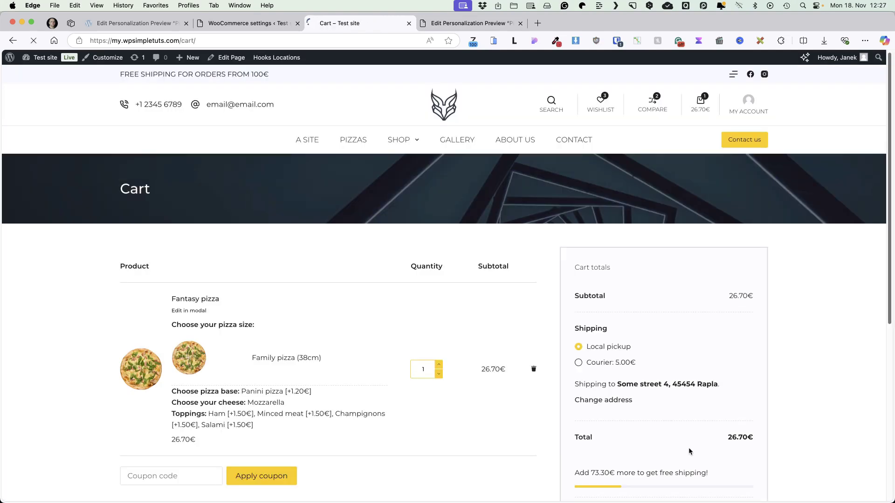
# Step: Compare the cart edit settings with the cart page and open the Fantasy pizza's options in the edit modal
pyautogui.click(247, 23)
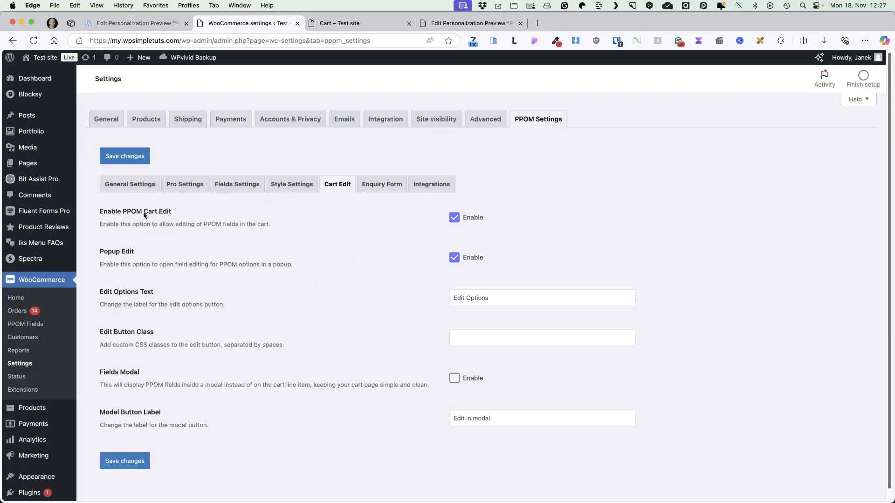
pyautogui.click(339, 23)
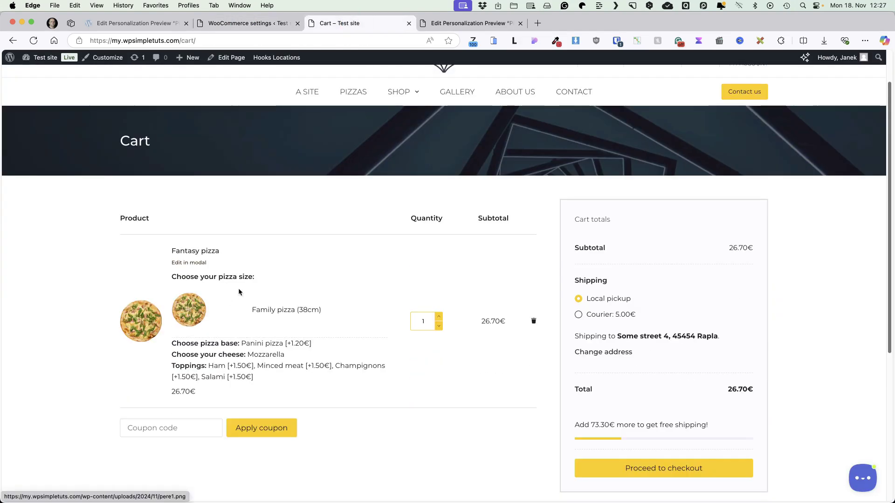
pyautogui.click(188, 264)
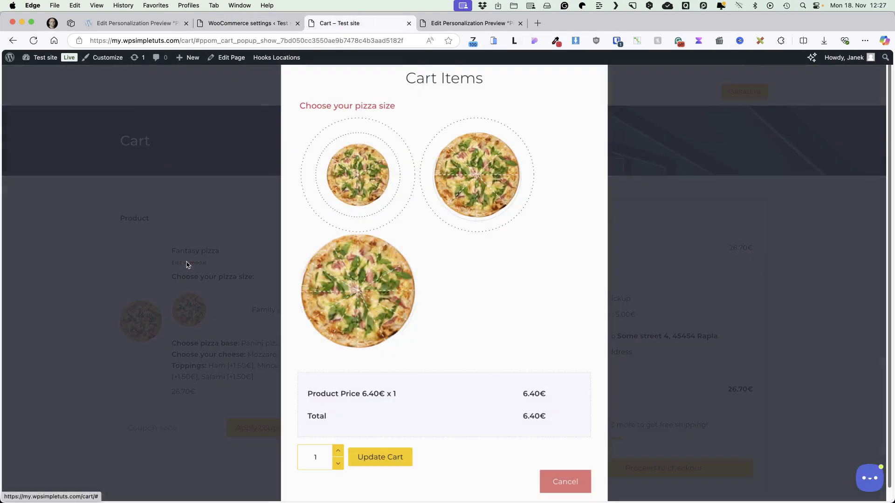
pyautogui.click(249, 24)
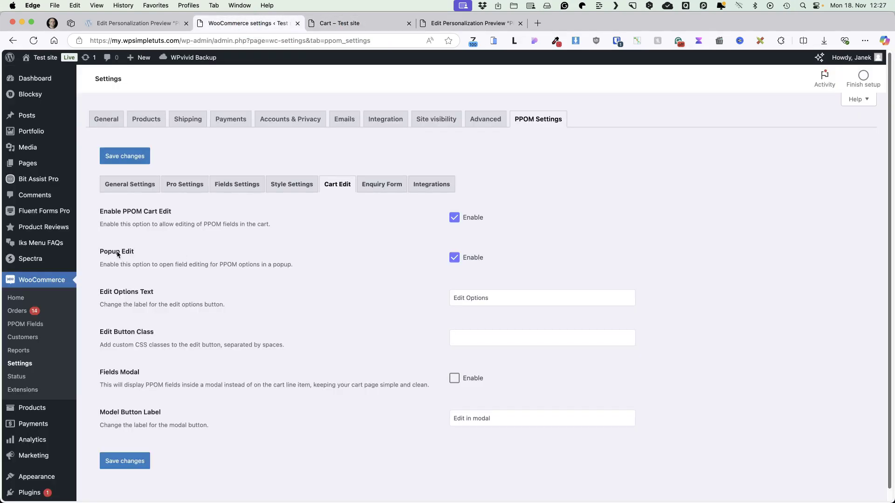
# Step: In the cart item's edit modal, choose the middle pizza size, the Panini base and Mozzarella cheese
pyautogui.click(339, 23)
pyautogui.click(452, 197)
pyautogui.scroll(-4, 396, 247)
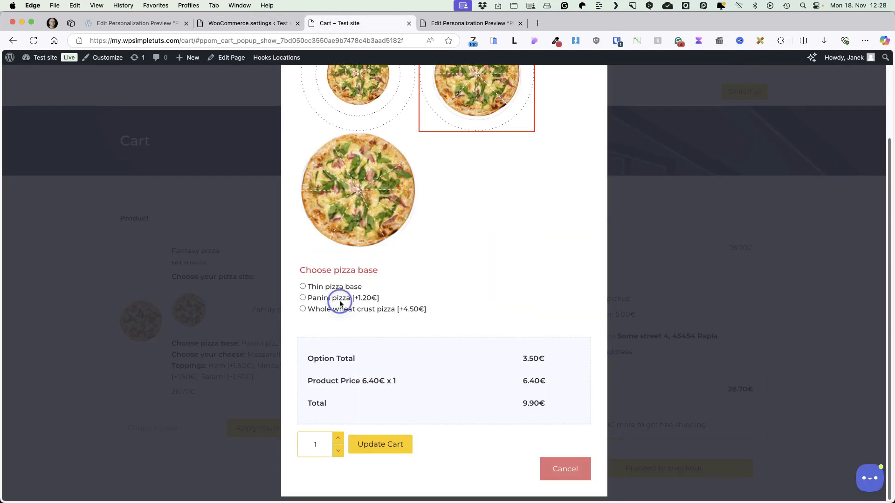
pyautogui.click(340, 296)
pyautogui.scroll(-2, 406, 324)
pyautogui.click(439, 308)
pyautogui.scroll(-4, 458, 325)
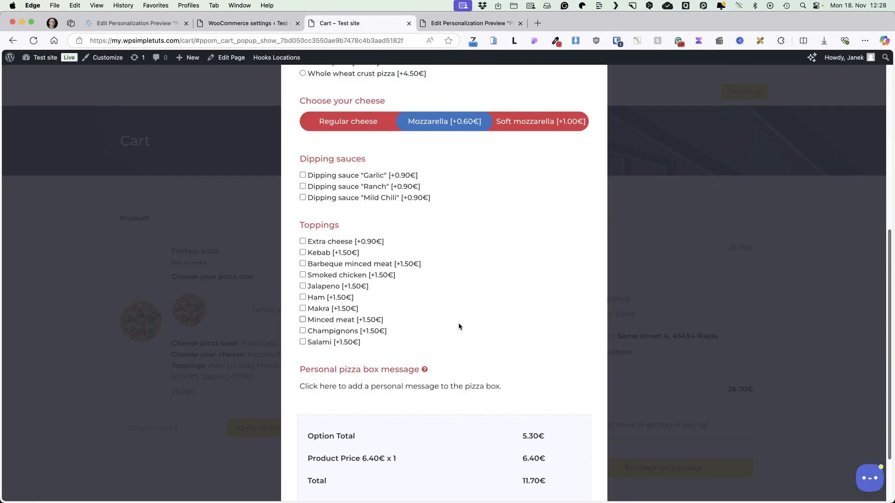
# Step: Leave the cart and return to the PPOM field group for pizzas in the WordPress admin
pyautogui.scroll(5, 472, 298)
pyautogui.hotkey('ctrl', 'shift', 'Tab')
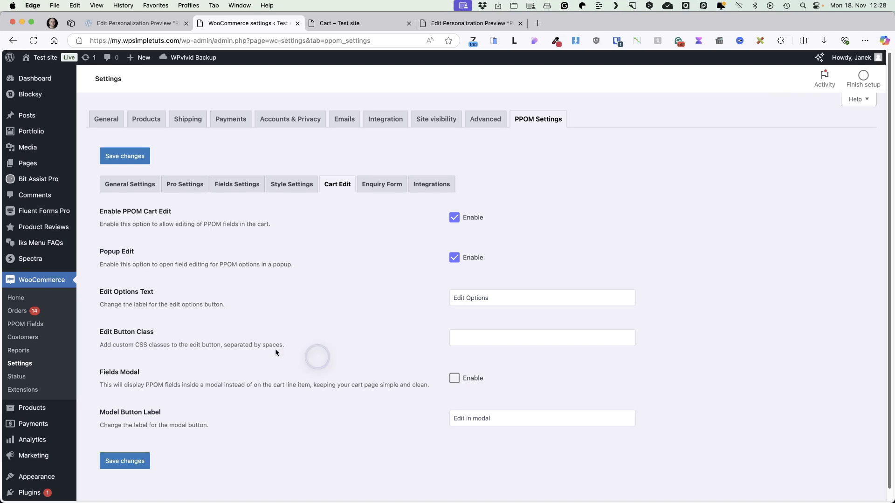
pyautogui.click(27, 325)
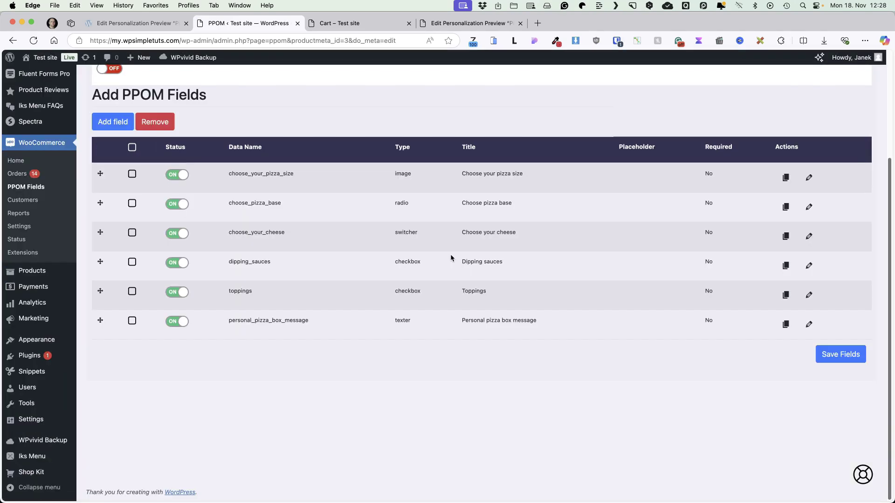
# Step: Start a new Date field in the pizza field group from the available PPOM field types
pyautogui.click(112, 122)
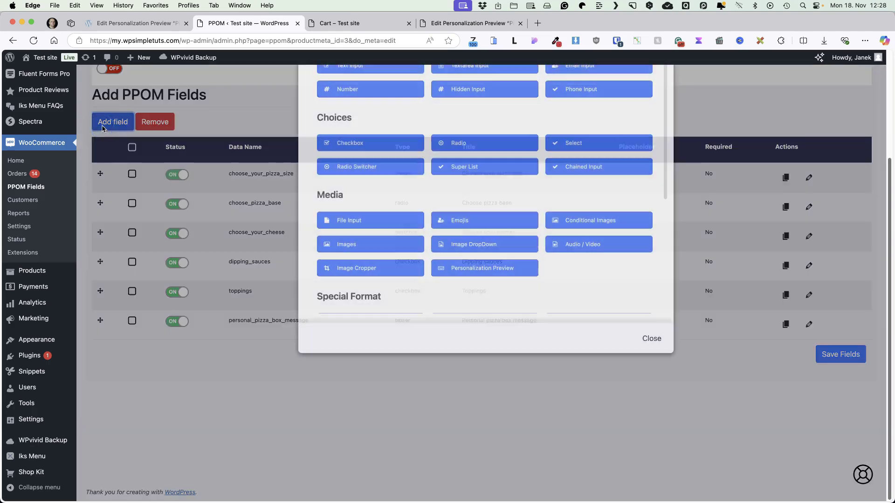
pyautogui.scroll(3, 441, 233)
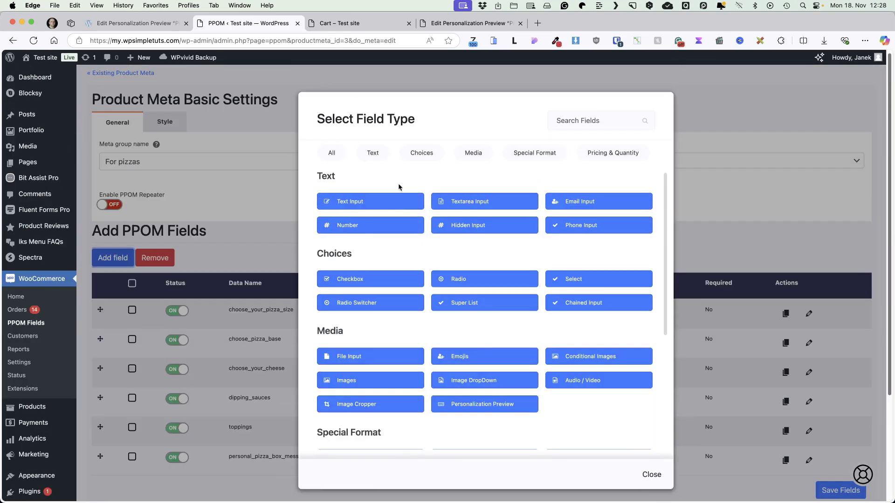
pyautogui.scroll(-2, 493, 279)
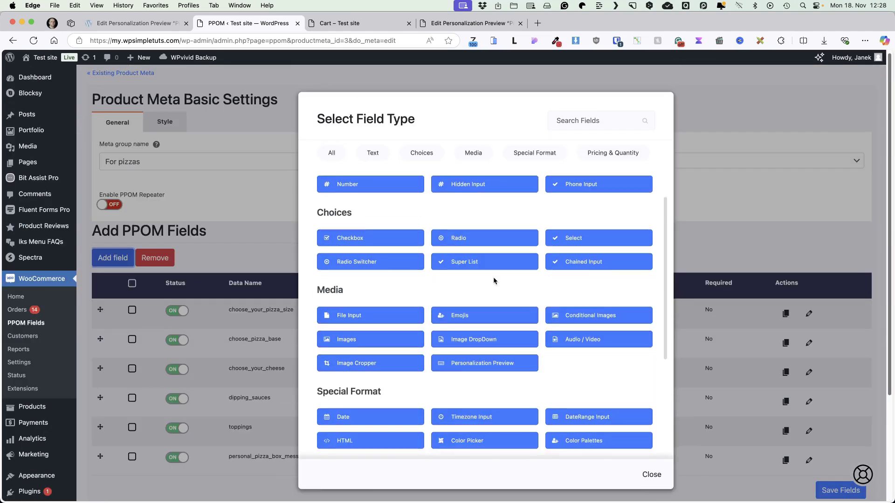
pyautogui.scroll(-4, 594, 301)
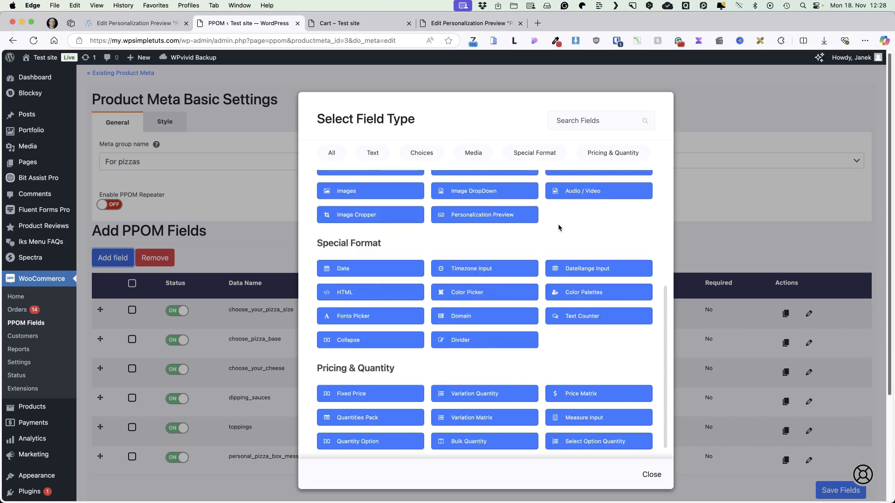
pyautogui.click(352, 269)
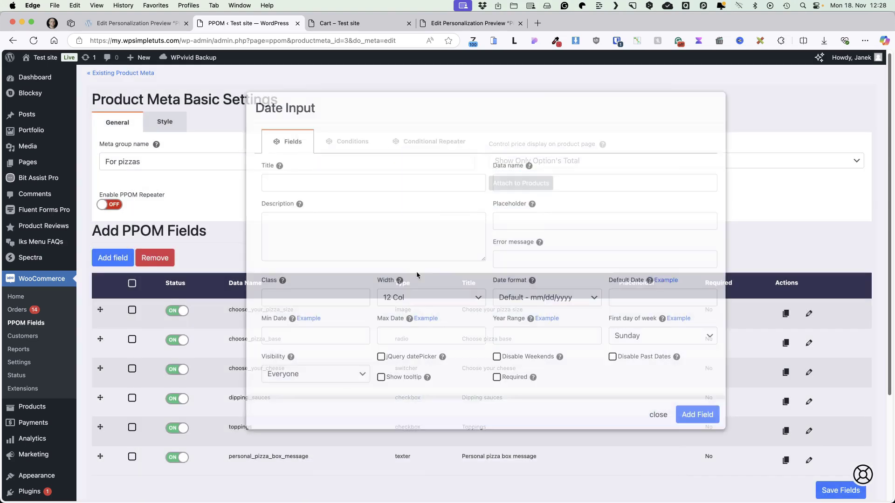
# Step: Title the date field "Choose your pickup date", keep the default mm/dd/yyyy format, and make Monday the first day of the week
pyautogui.click(329, 183)
pyautogui.write('Choose your pickup date')
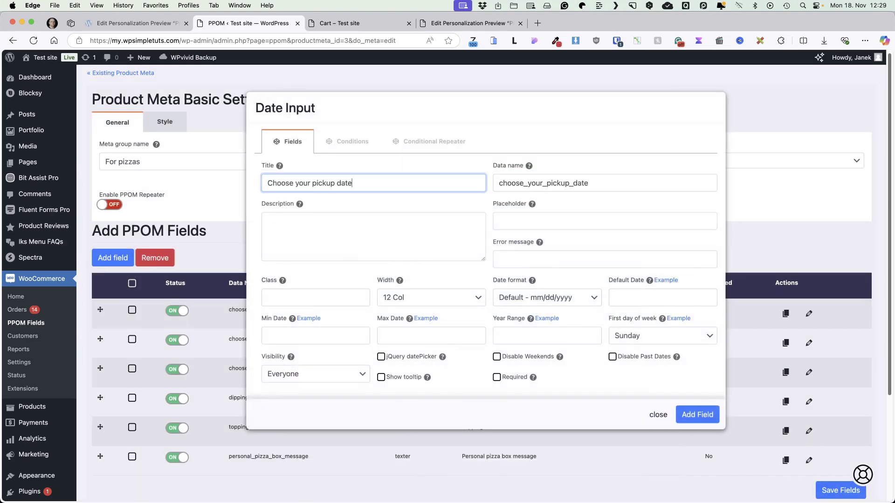
pyautogui.click(543, 298)
pyautogui.click(588, 278)
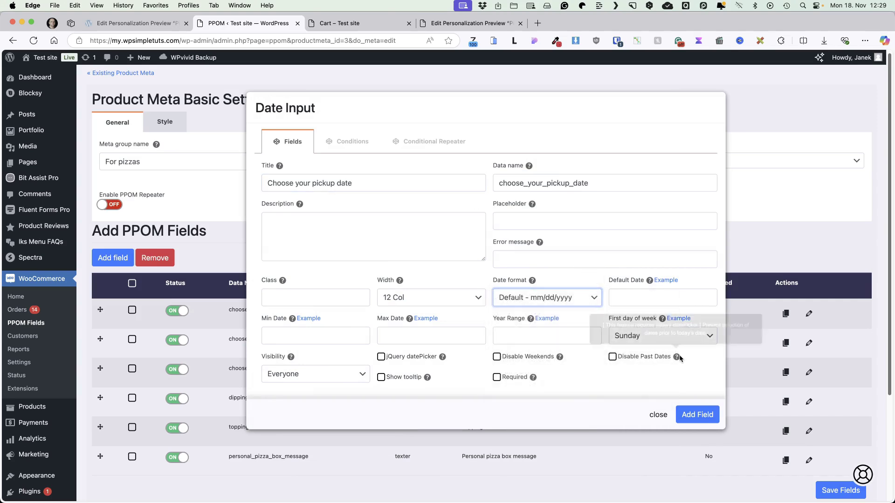
pyautogui.click(648, 344)
pyautogui.click(645, 348)
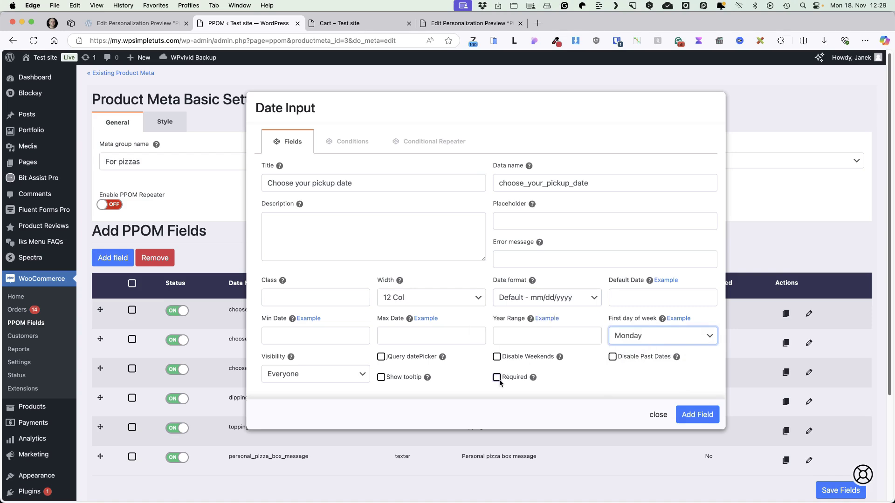
# Step: Disable past dates and set the maximum date to +10 for the pickup date field, and check its condition options
pyautogui.click(613, 356)
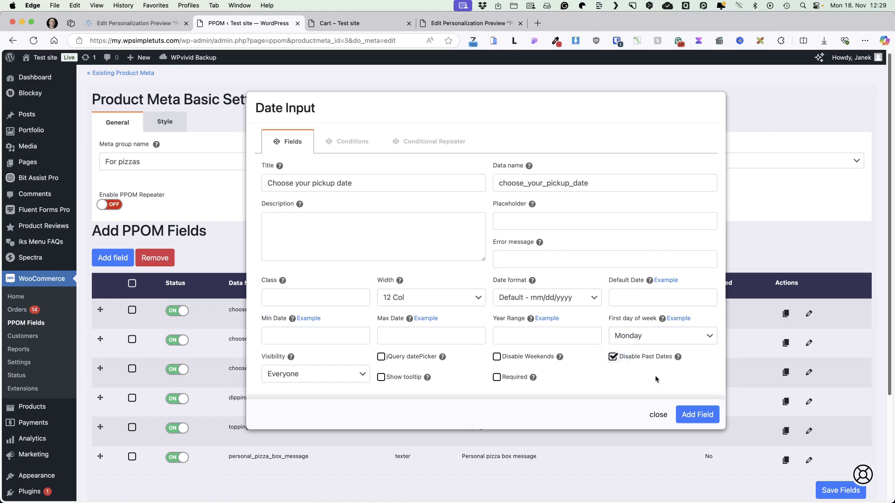
pyautogui.click(405, 335)
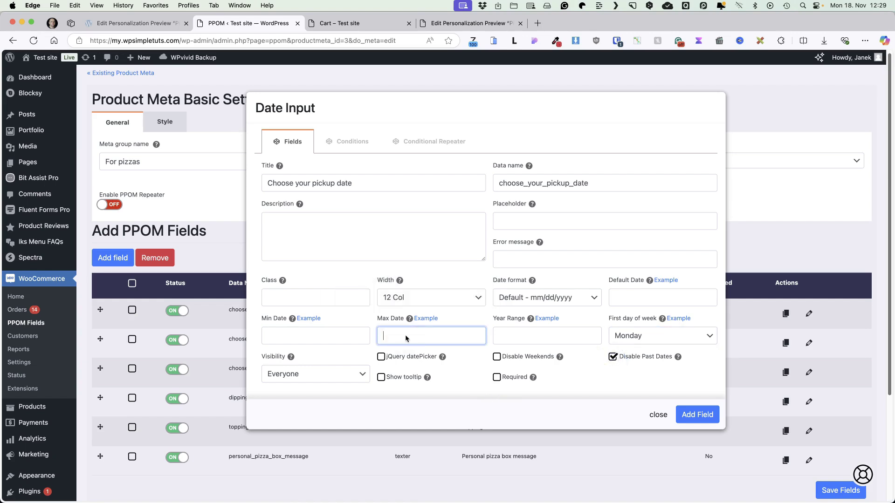
pyautogui.write('+10')
pyautogui.click(502, 413)
pyautogui.click(360, 142)
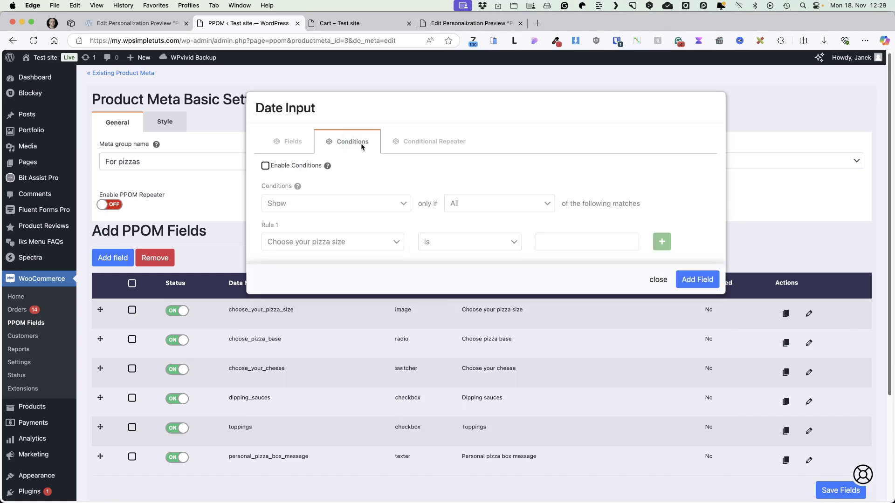
pyautogui.click(291, 142)
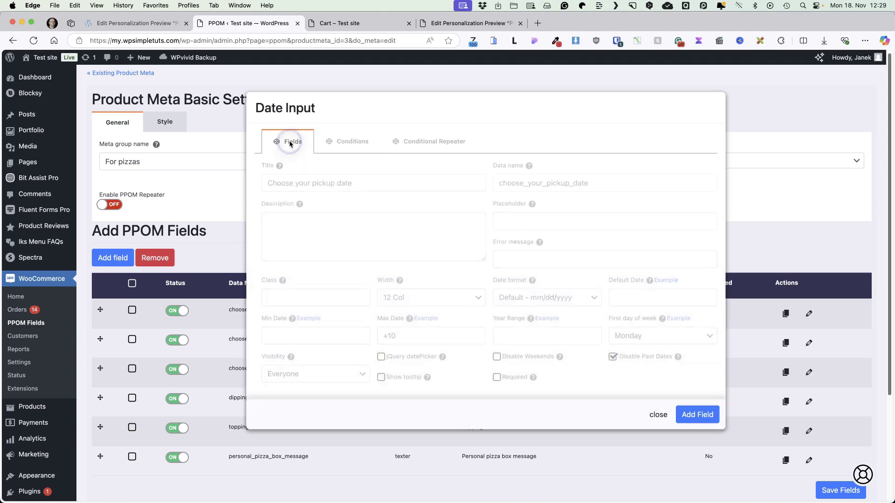
# Step: Add the pickup date field to the pizza group and save the fields
pyautogui.click(700, 415)
pyautogui.scroll(-5, 731, 428)
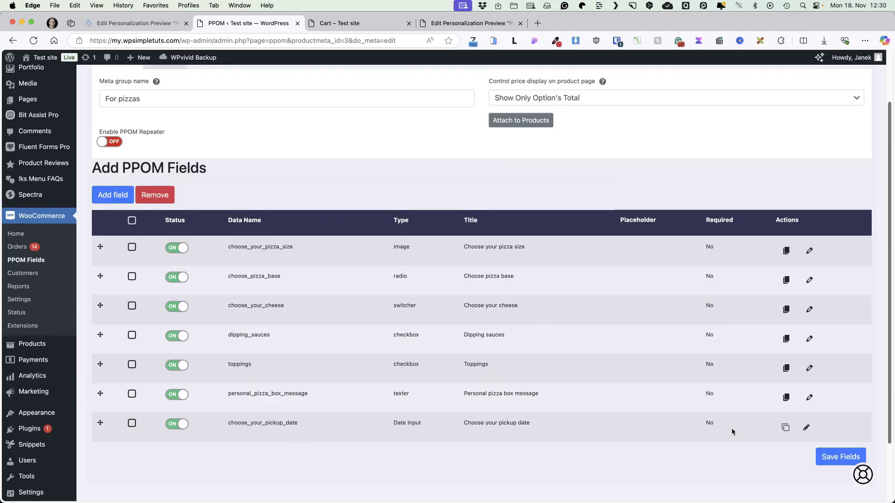
pyautogui.click(841, 384)
# Step: Test the pickup date field on the Fantasy pizza product page by choosing 20.11.2024
pyautogui.hotkey('ctrl', 'Tab')
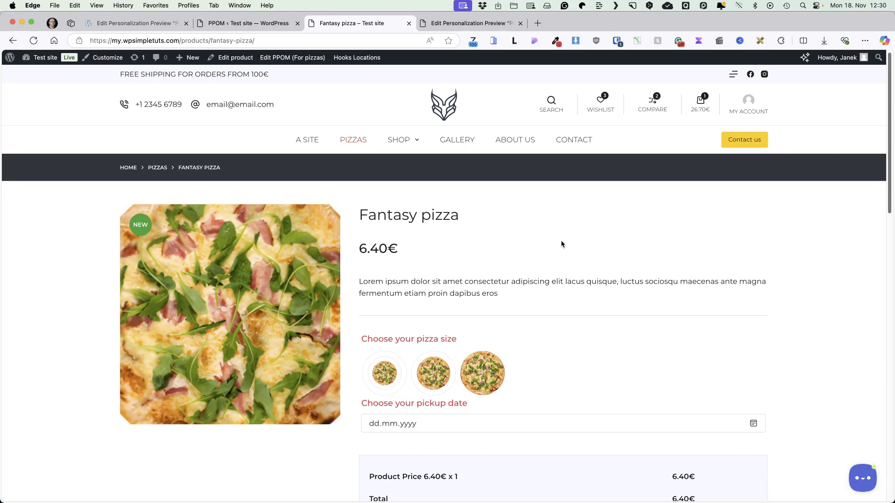
pyautogui.scroll(-5, 561, 240)
pyautogui.click(473, 242)
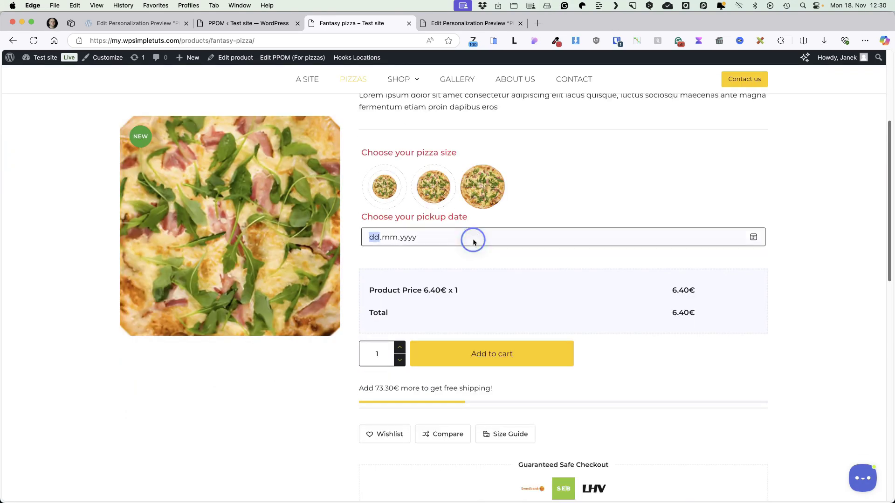
pyautogui.click(753, 237)
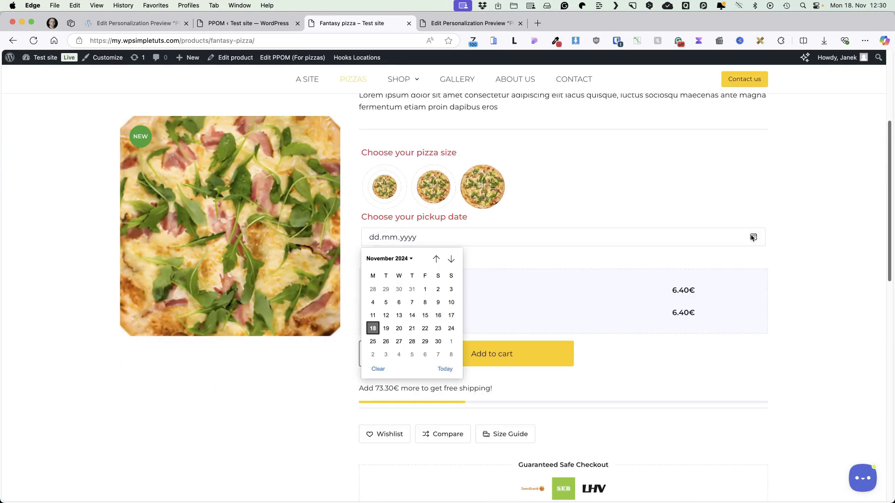
pyautogui.click(399, 329)
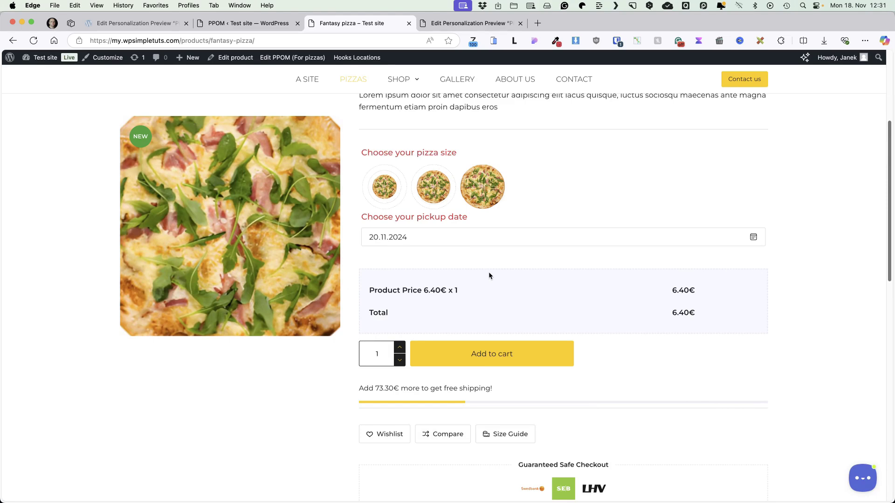
# Step: Return to the PPOM field group and remove the "Choose your pickup date" field
pyautogui.click(236, 23)
pyautogui.scroll(-3, 373, 237)
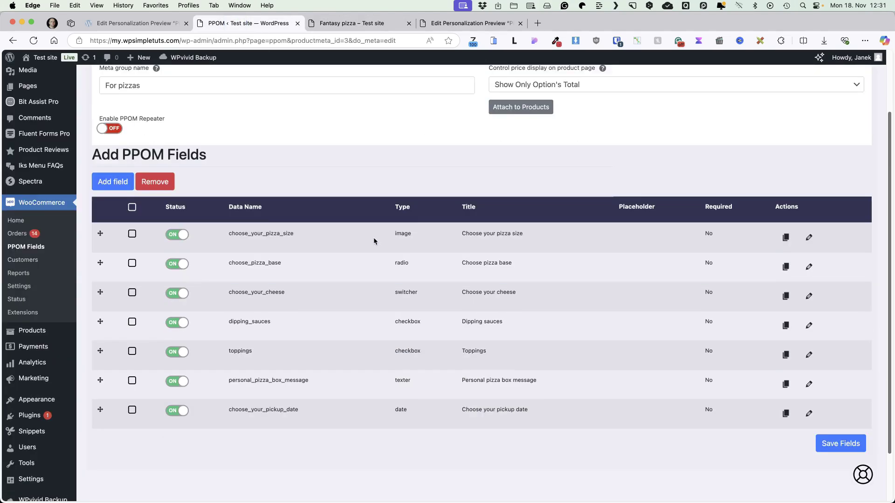
pyautogui.click(132, 350)
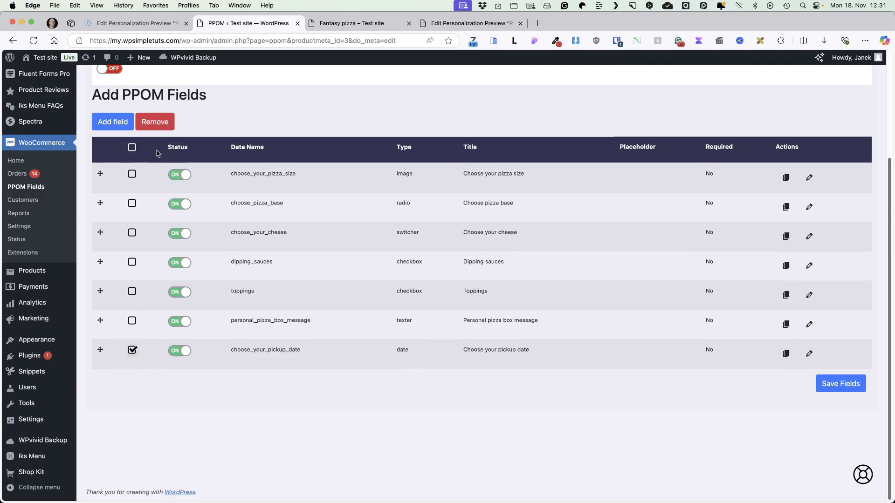
pyautogui.click(164, 119)
pyautogui.click(500, 303)
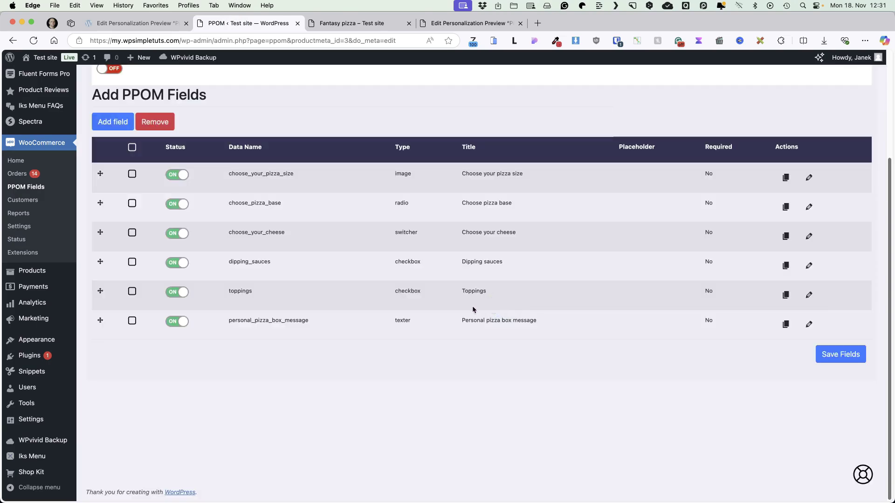
# Step: Try out reordering the personal pizza box message field and save the pizza group's fields
pyautogui.scroll(3, 258, 379)
pyautogui.scroll(-1, 255, 377)
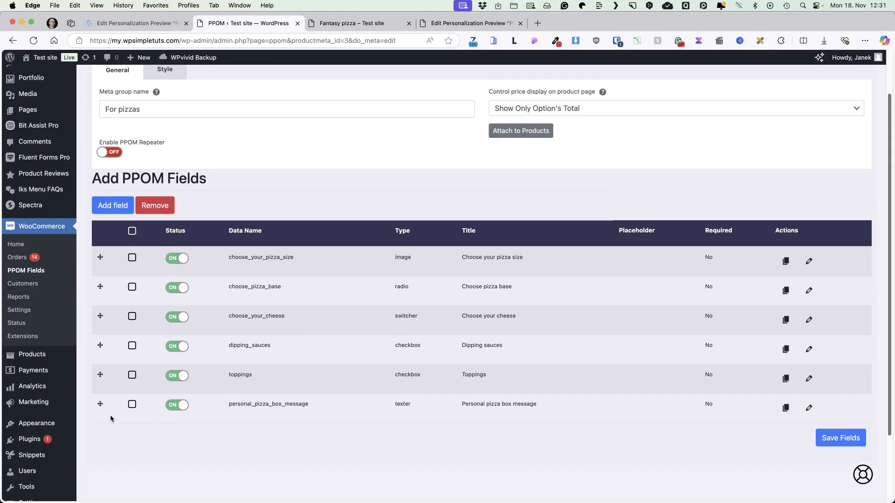
pyautogui.moveTo(99, 405)
pyautogui.mouseDown()
pyautogui.moveTo(100, 265)
pyautogui.moveTo(98, 408)
pyautogui.mouseUp()
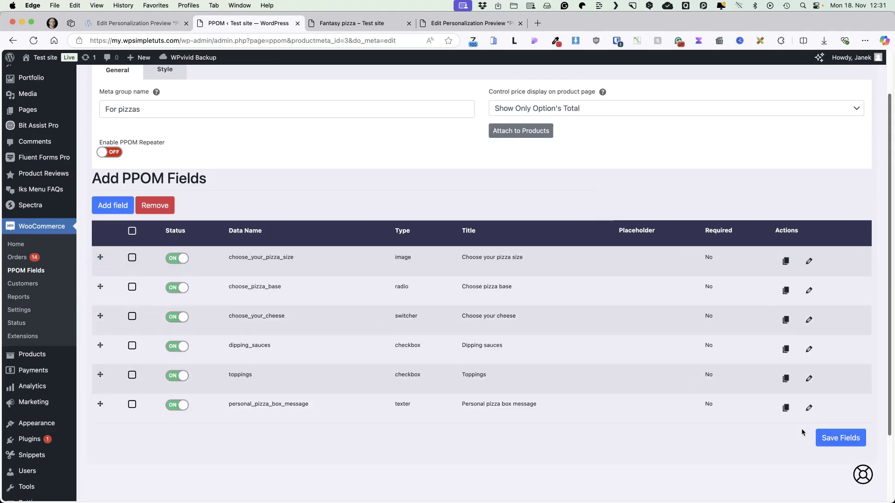
pyautogui.click(833, 447)
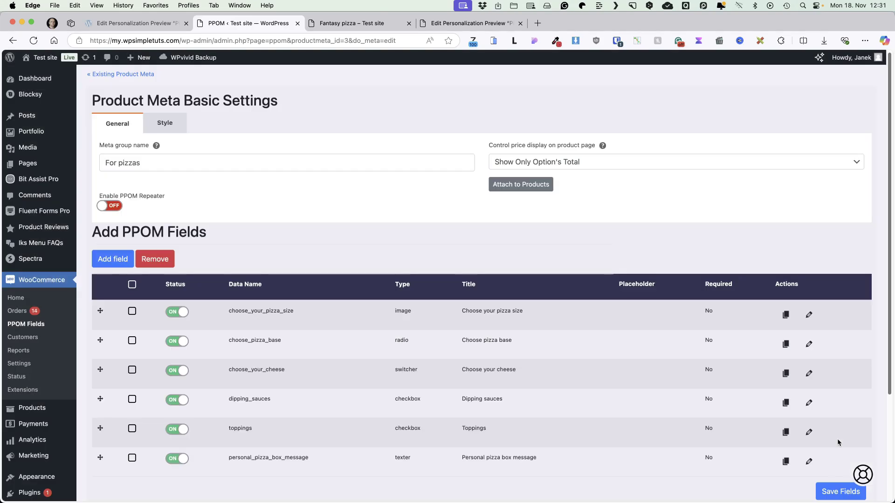
# Step: Reload the Fantasy pizza page and review the preferred delivery date and time fields on the checkout page
pyautogui.click(361, 22)
pyautogui.click(33, 41)
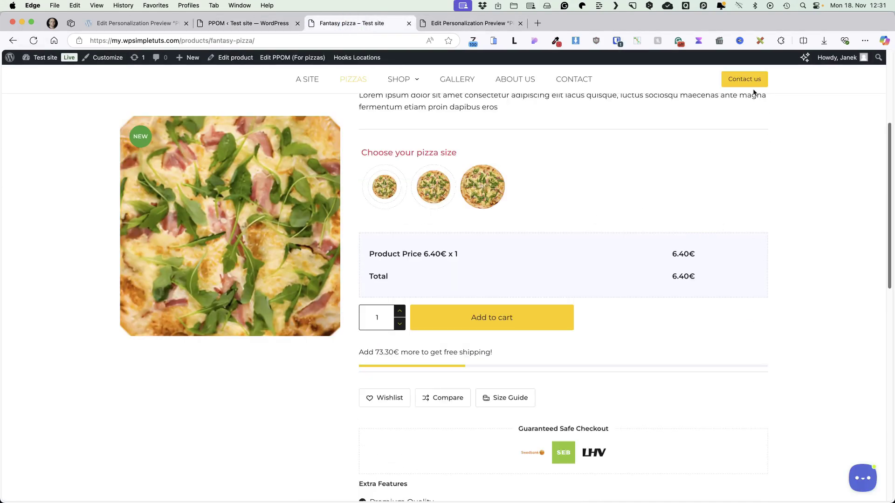
pyautogui.scroll(4, 722, 108)
pyautogui.click(699, 101)
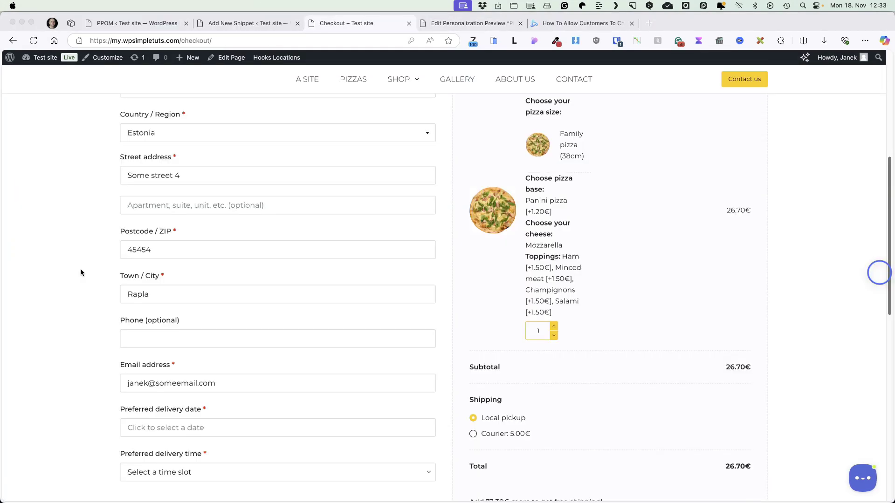
pyautogui.scroll(-4, 80, 268)
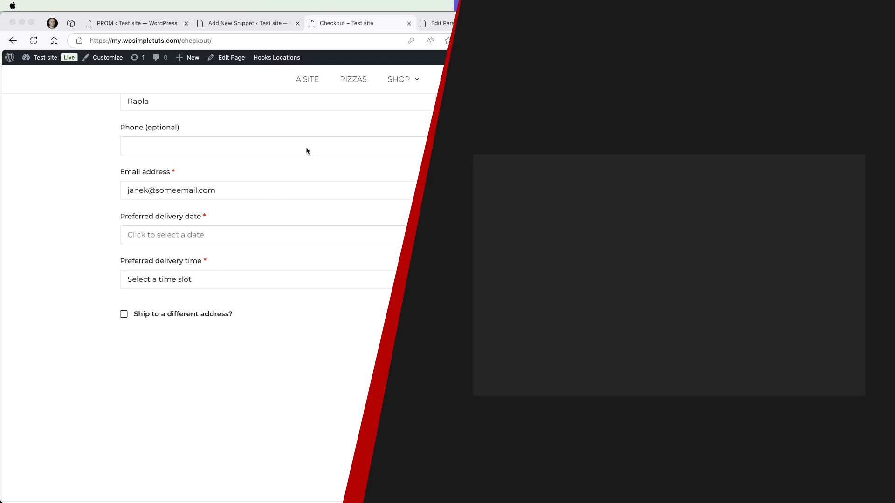
# Step: Open the WP Simple Hacks post on choosing the delivery date and time in WooCommerce and read what the code does
pyautogui.click(259, 24)
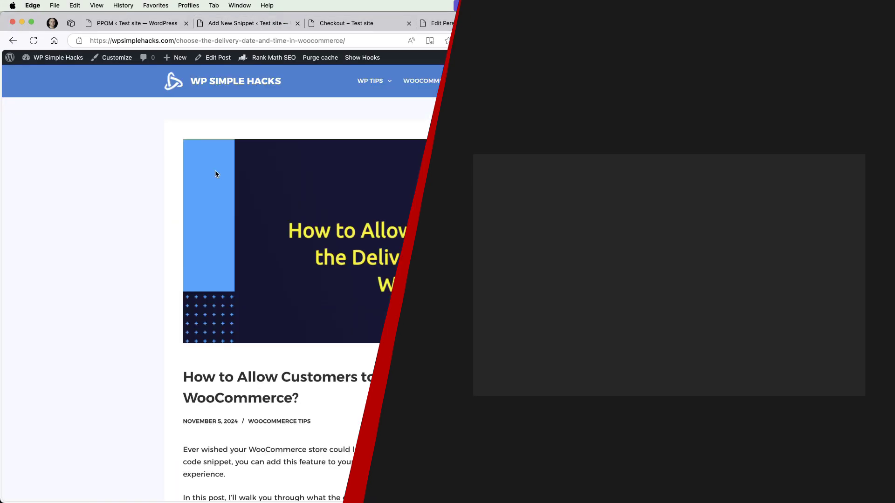
pyautogui.scroll(-3, 191, 179)
pyautogui.scroll(-10, 191, 180)
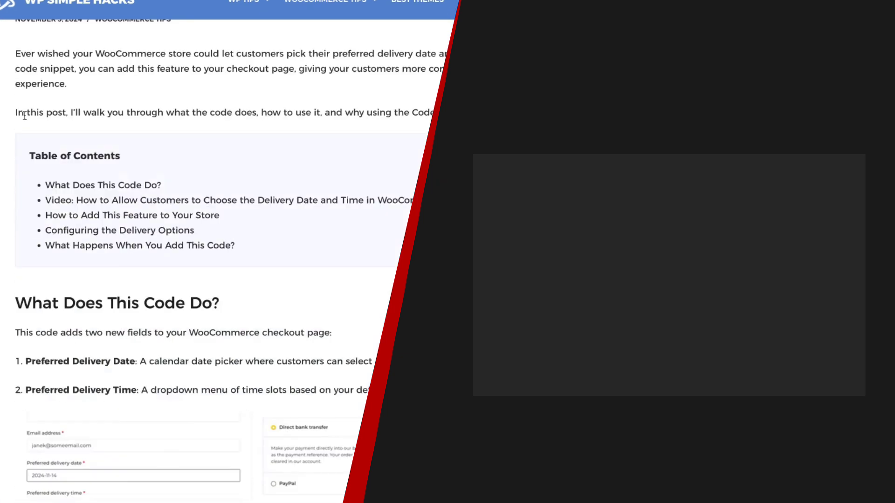